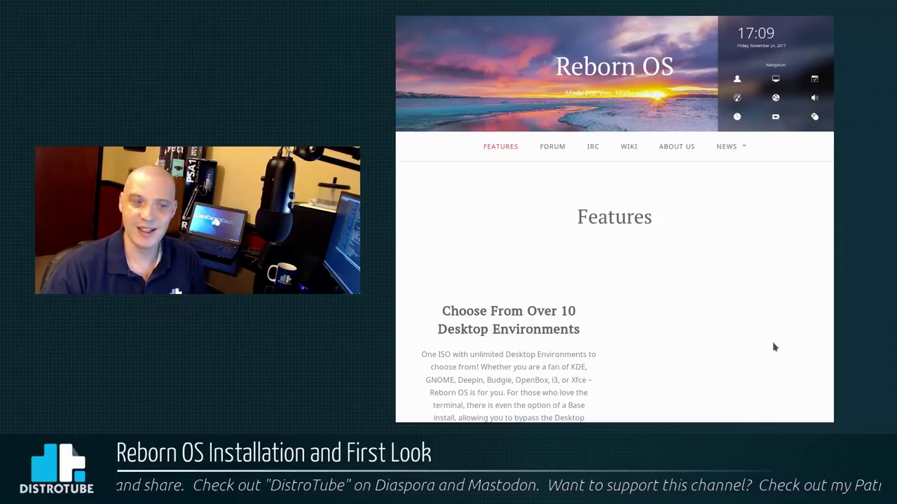
Scroll the Features page down to the 'Choose From Over 10 Desktop Environments' section
scroll(771, 282, down, 1)
scroll(761, 288, up, 1)
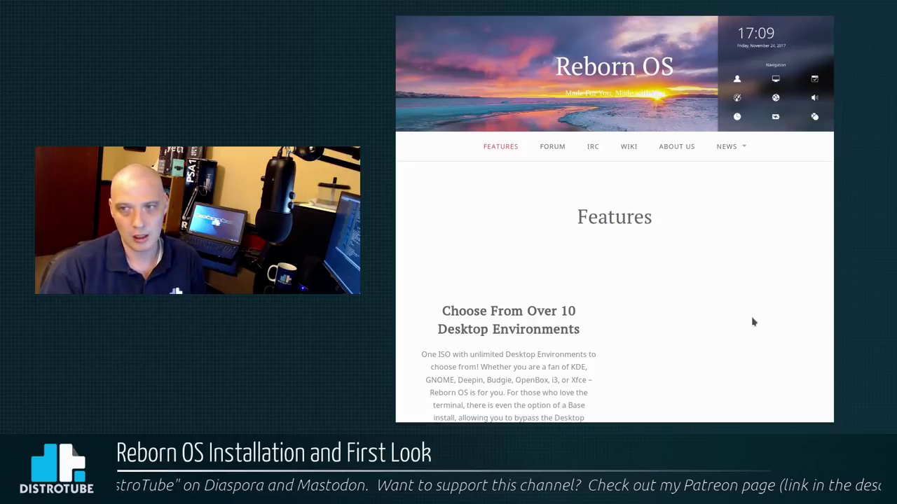
scroll(753, 322, down, 2)
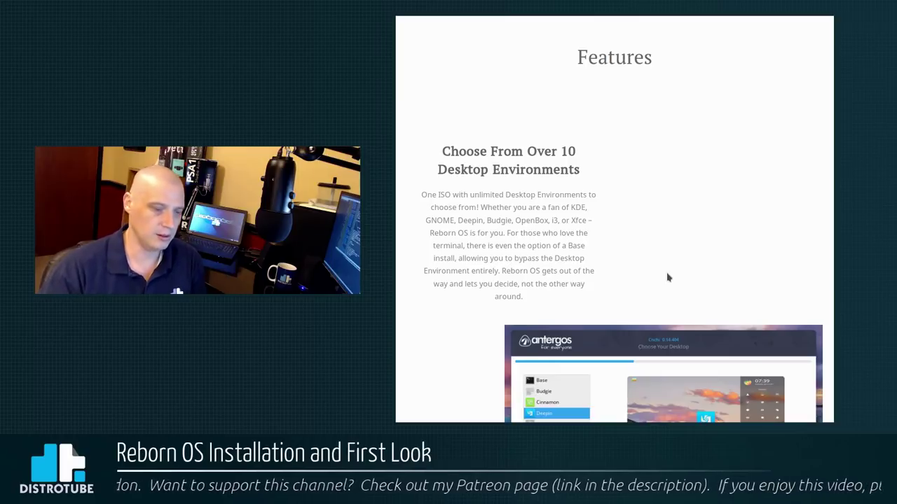
Scroll through the remaining Features sections down to Download Now, then back up
scroll(668, 278, down, 3)
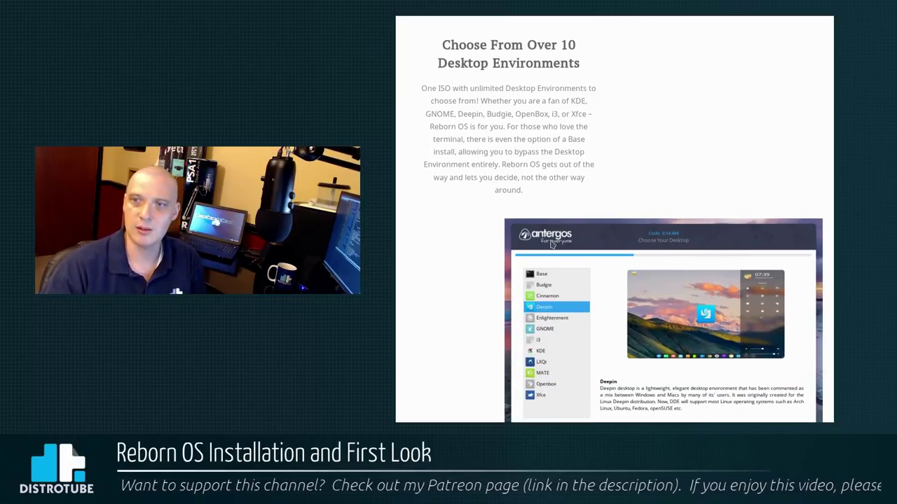
scroll(552, 234, down, 3)
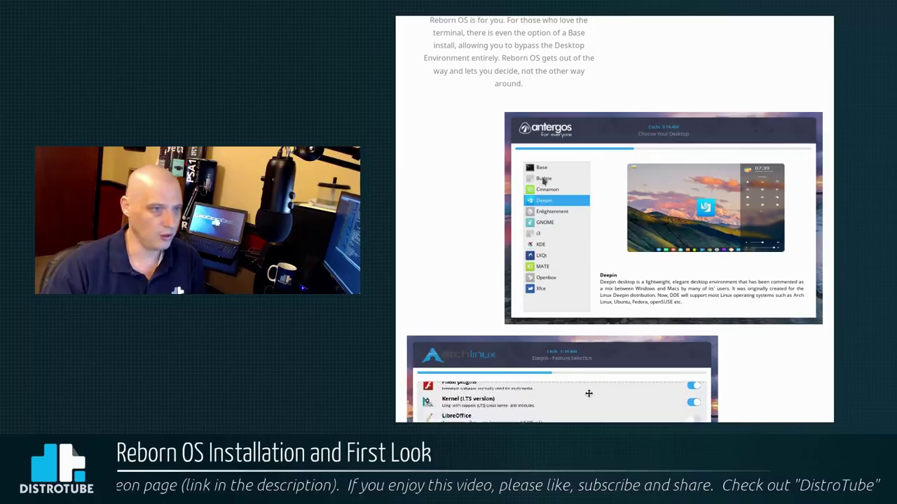
scroll(616, 189, down, 3)
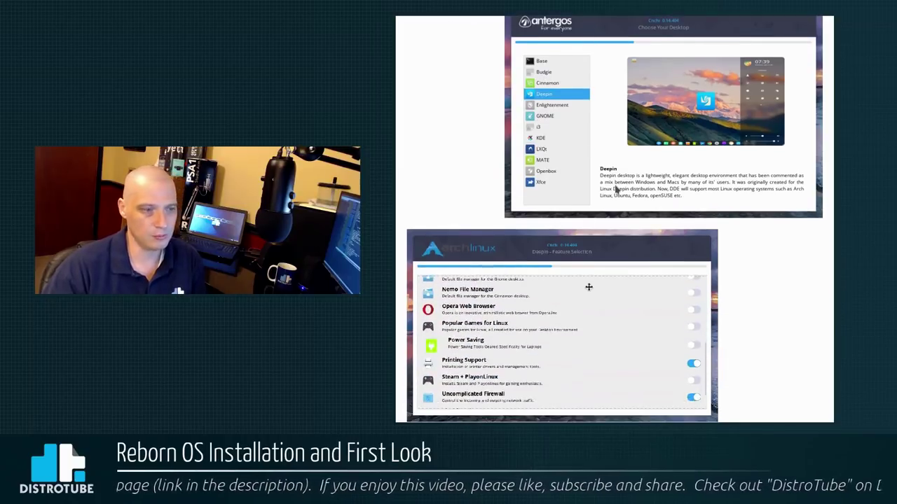
scroll(616, 189, down, 8)
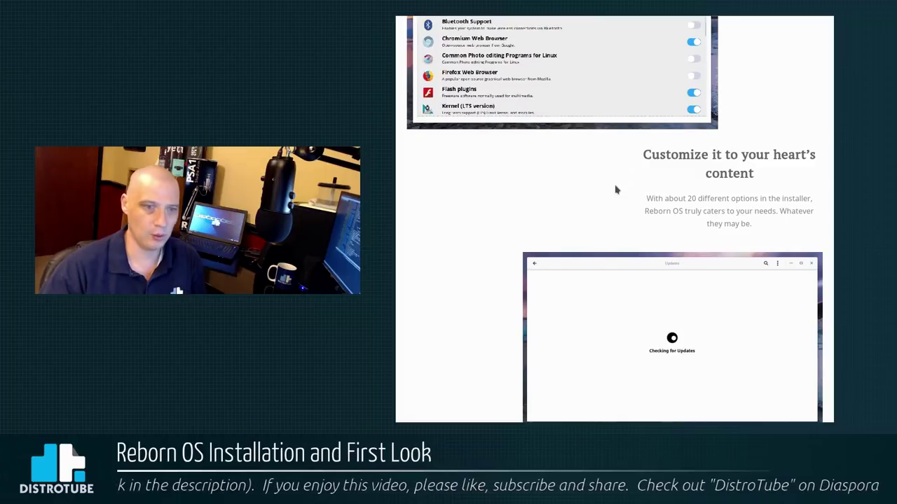
scroll(617, 203, down, 1)
scroll(615, 207, down, 1)
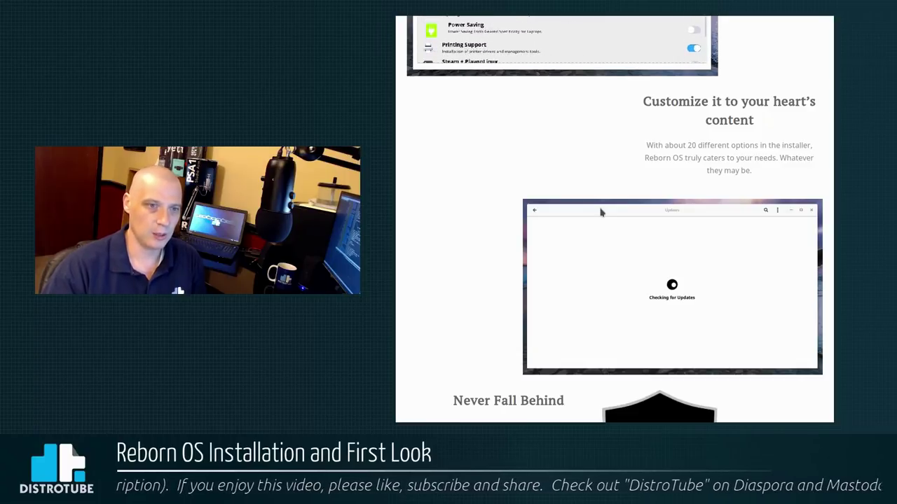
scroll(601, 211, down, 4)
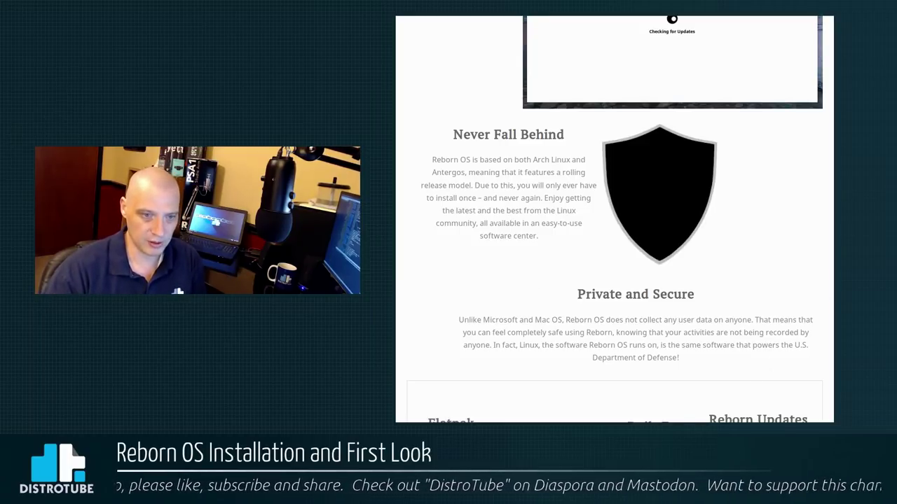
scroll(827, 337, down, 6)
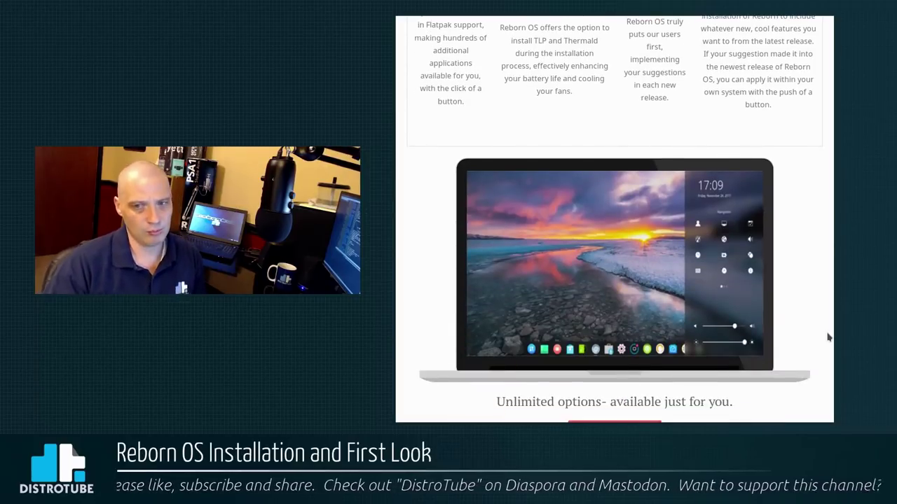
scroll(828, 347, down, 2)
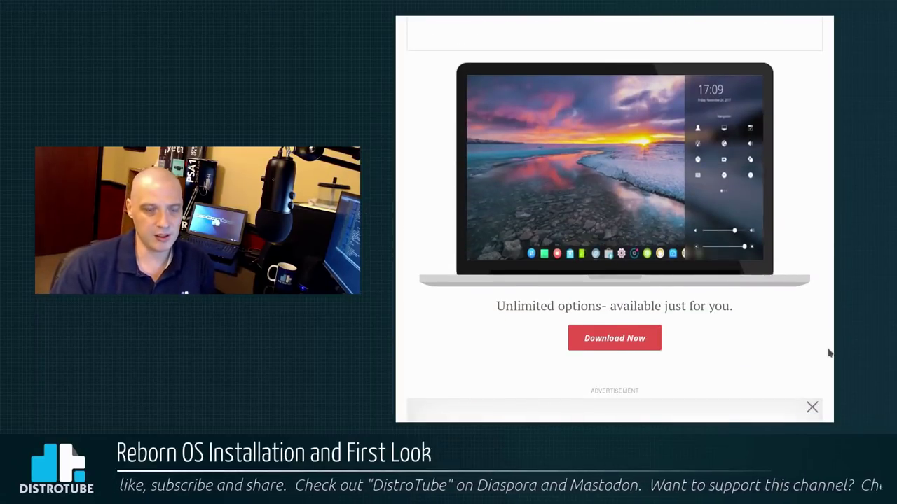
scroll(812, 140, up, 15)
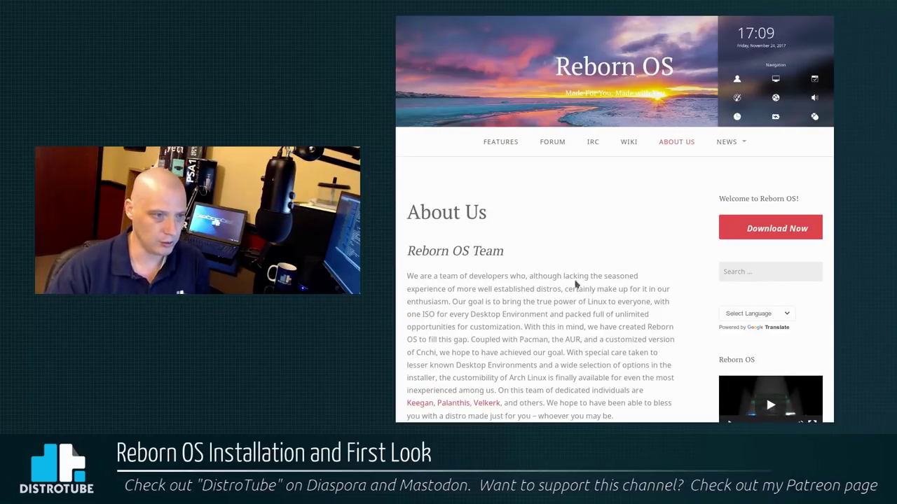
Scroll the About Us page past the credits to the bottom, then jump back to the top
scroll(629, 310, down, 2)
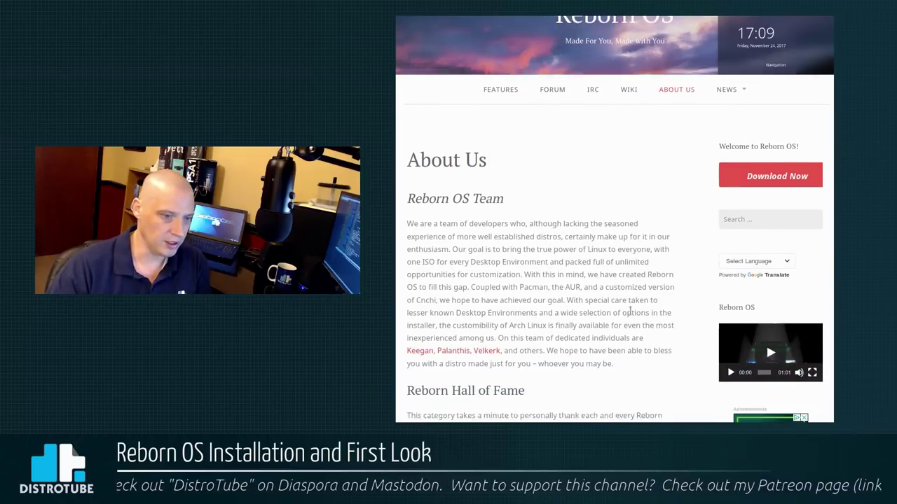
scroll(610, 316, down, 3)
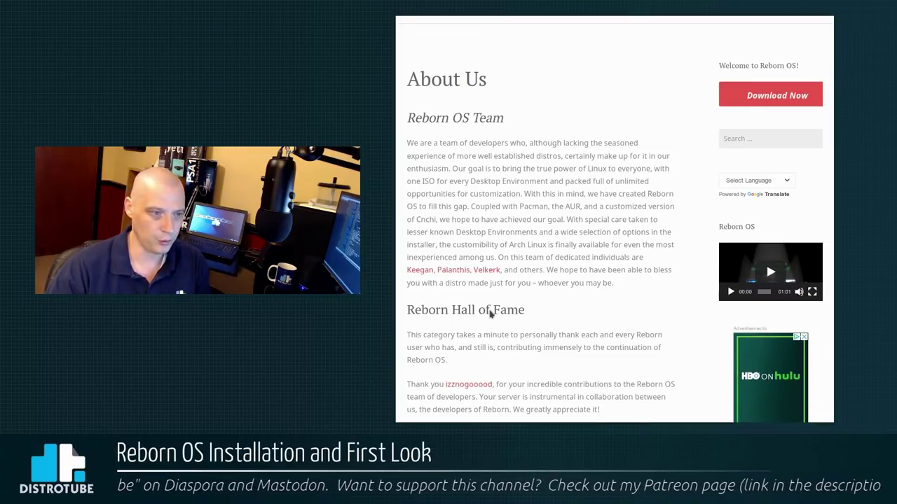
scroll(547, 309, down, 9)
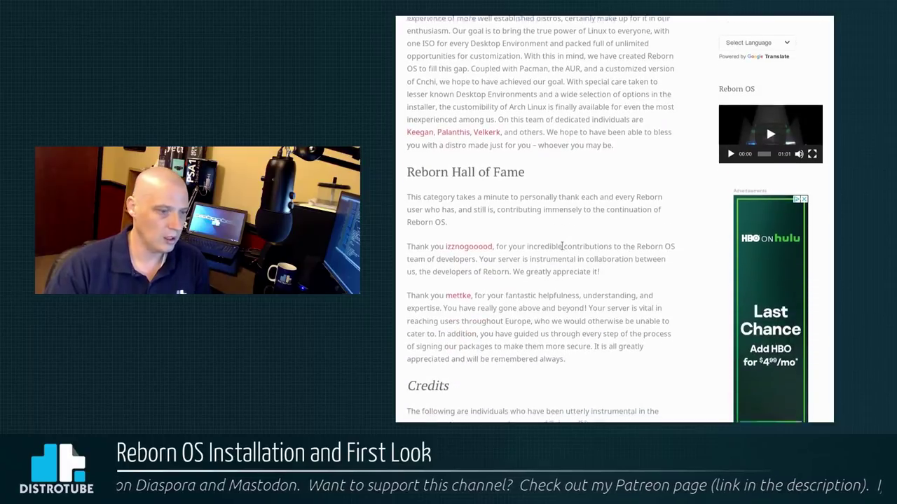
scroll(562, 246, down, 8)
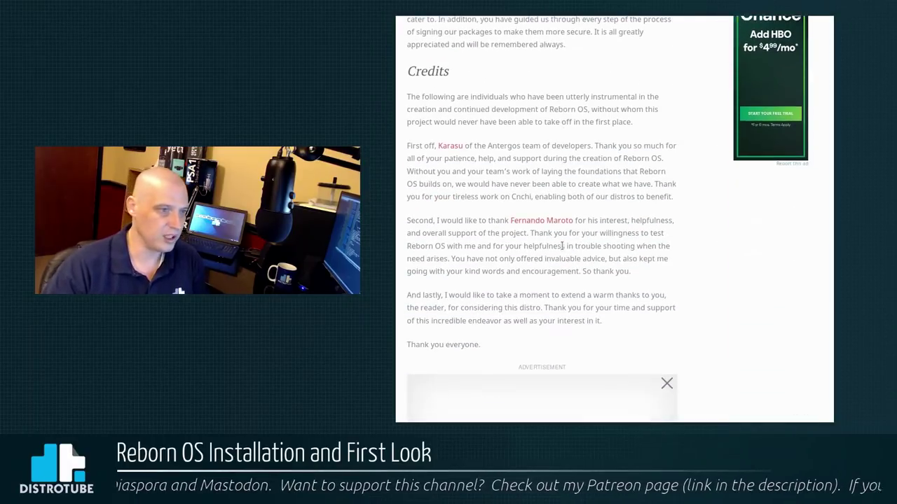
scroll(484, 259, down, 20)
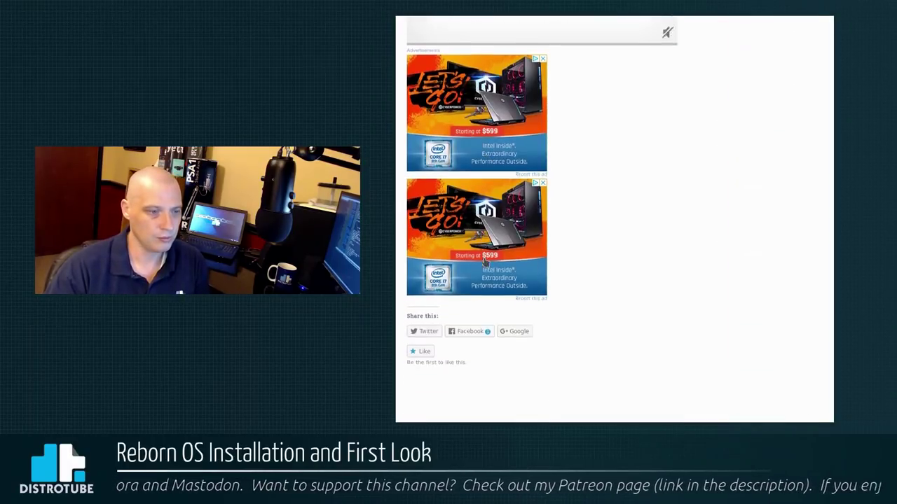
key(Home)
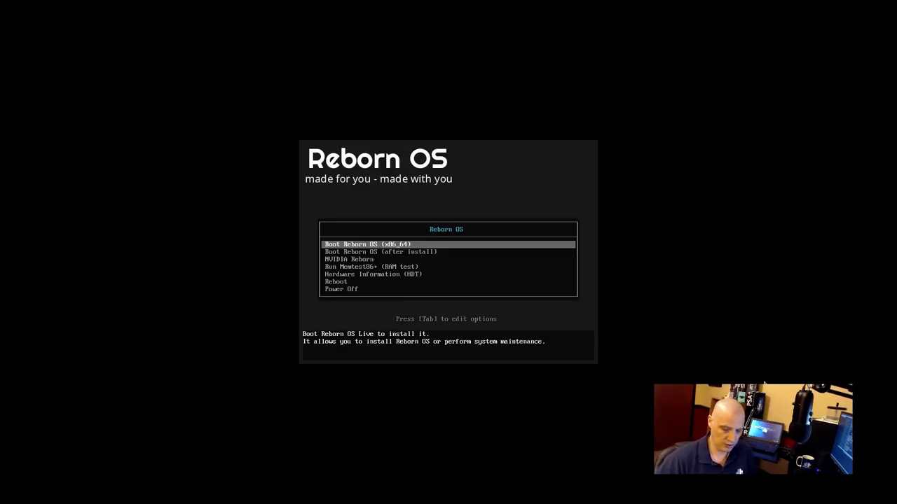
Boot the 'Boot Reborn OS (x86_64)' entry from the boot menu
key(Down)
key(Up)
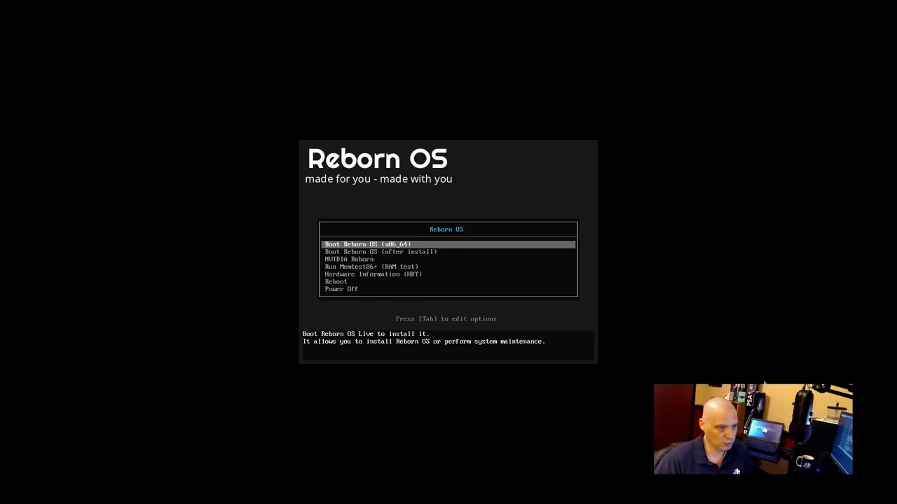
key(Return)
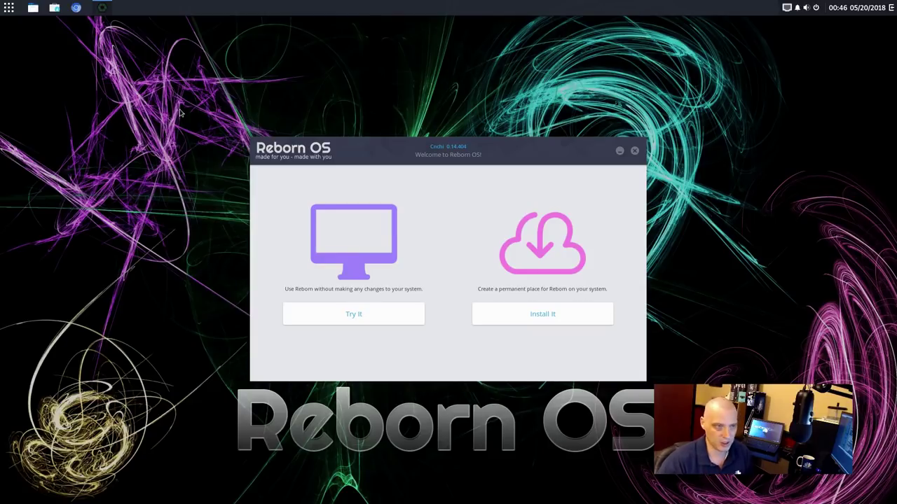
click(9, 8)
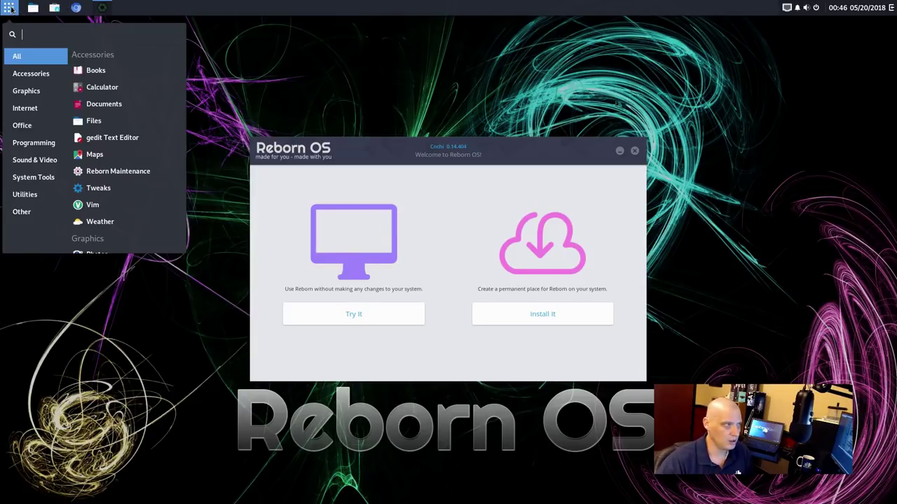
click(12, 8)
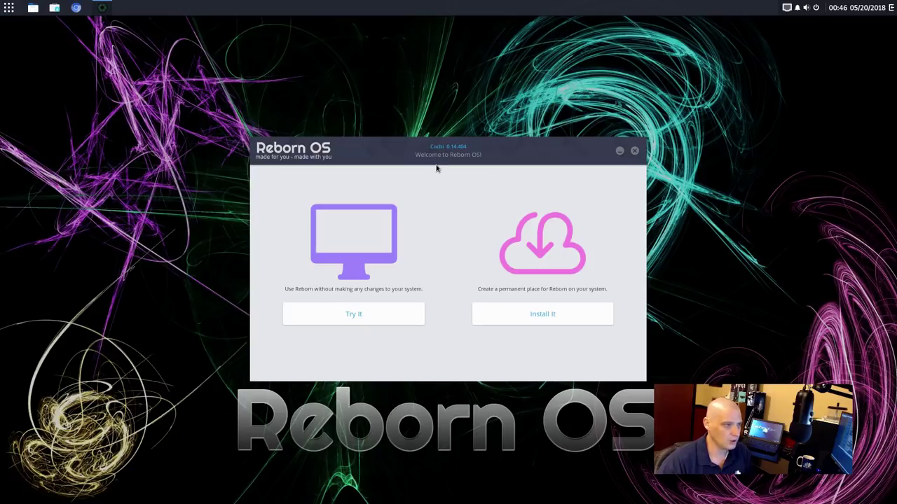
click(12, 8)
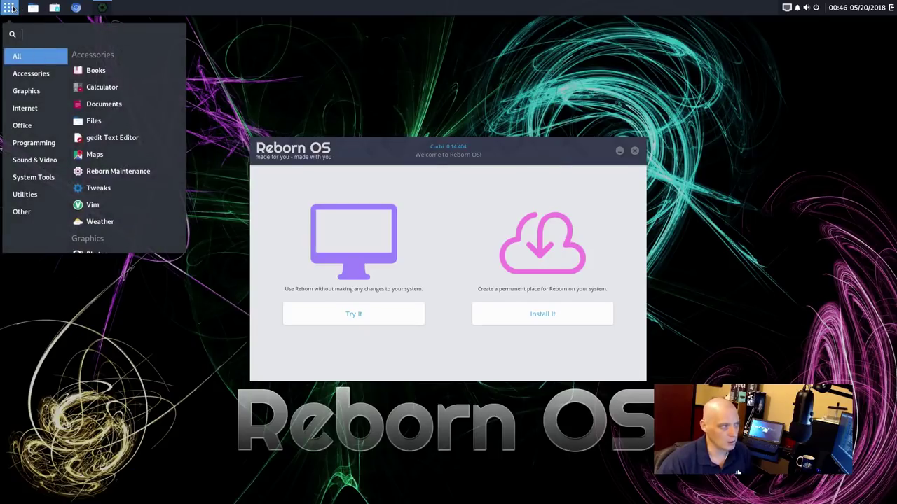
click(12, 9)
click(892, 9)
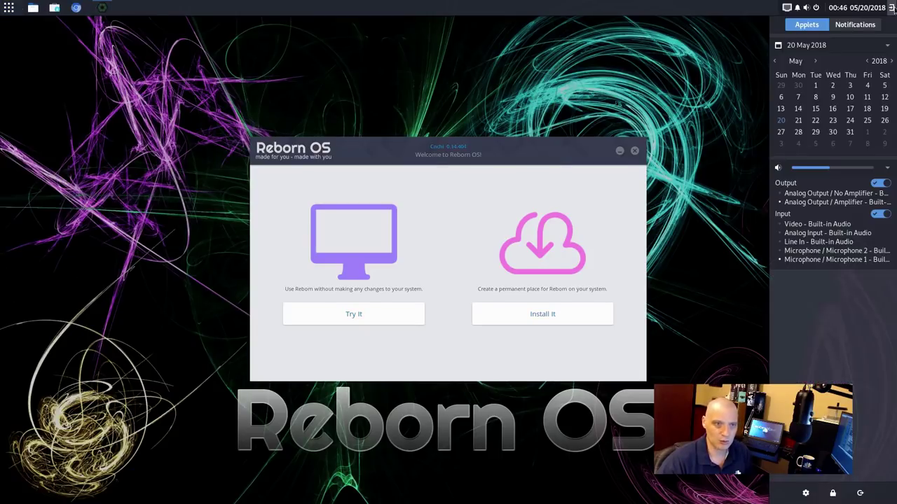
click(892, 8)
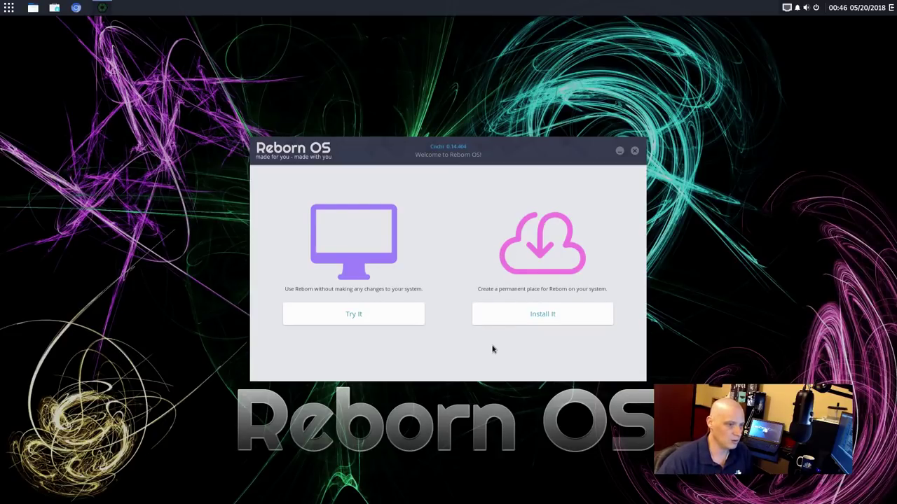
Choose Install It, keep English as the language, and continue past the passed System Check
click(533, 320)
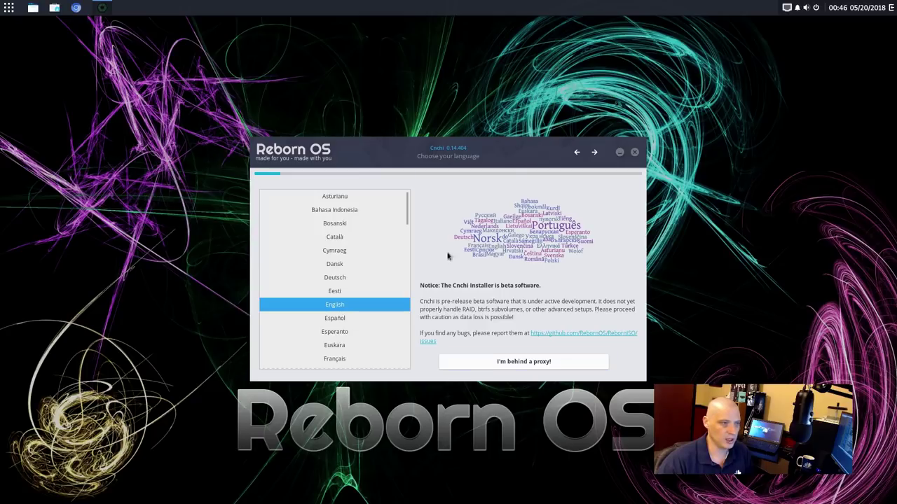
click(594, 153)
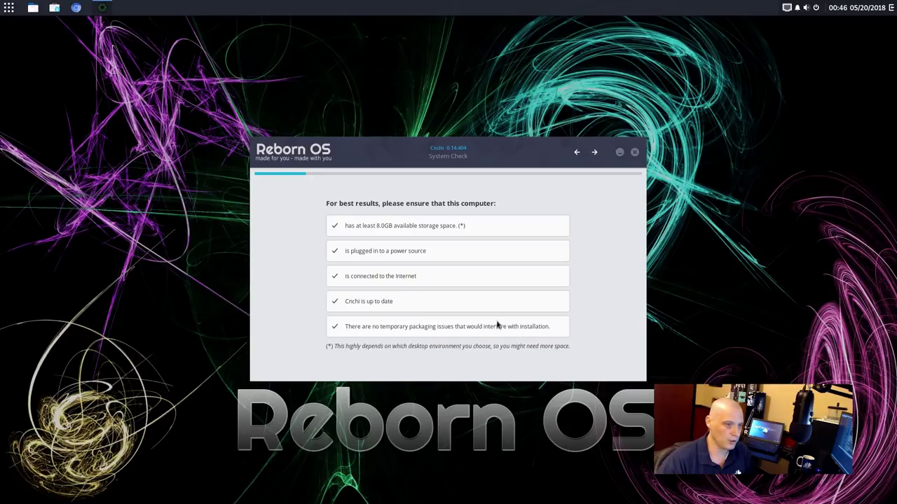
click(594, 152)
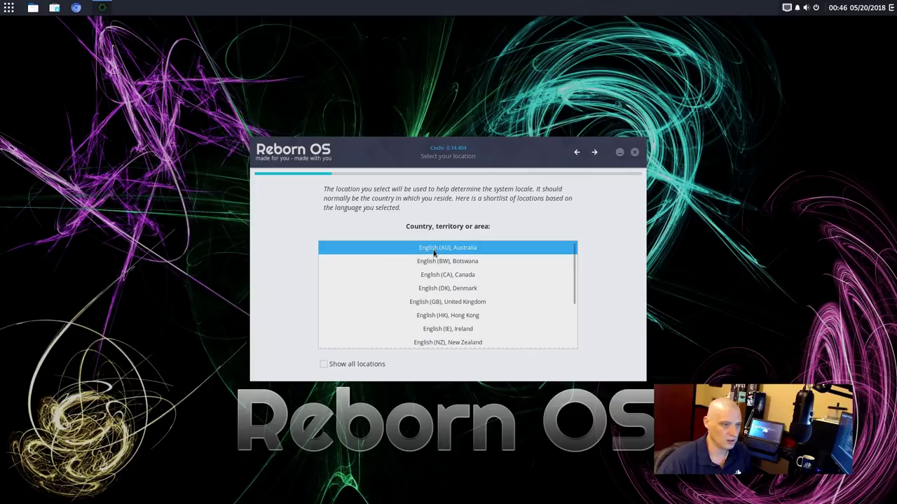
Pick English (US), United States as location, keeping America/Chicago timezone and US keyboard layout
scroll(500, 253, down, 1)
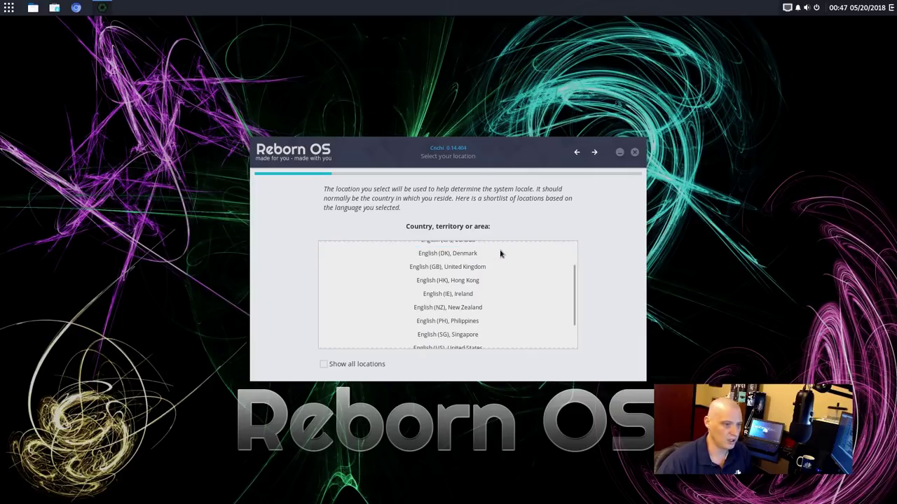
scroll(490, 258, down, 1)
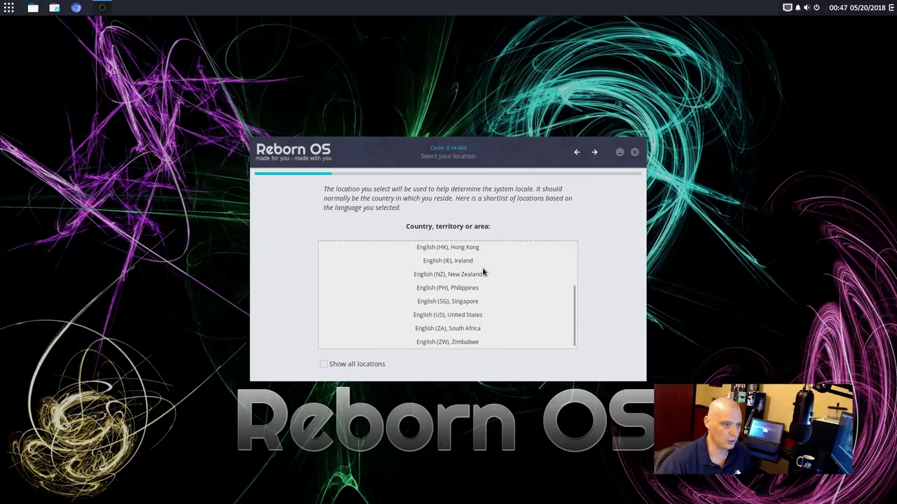
click(450, 317)
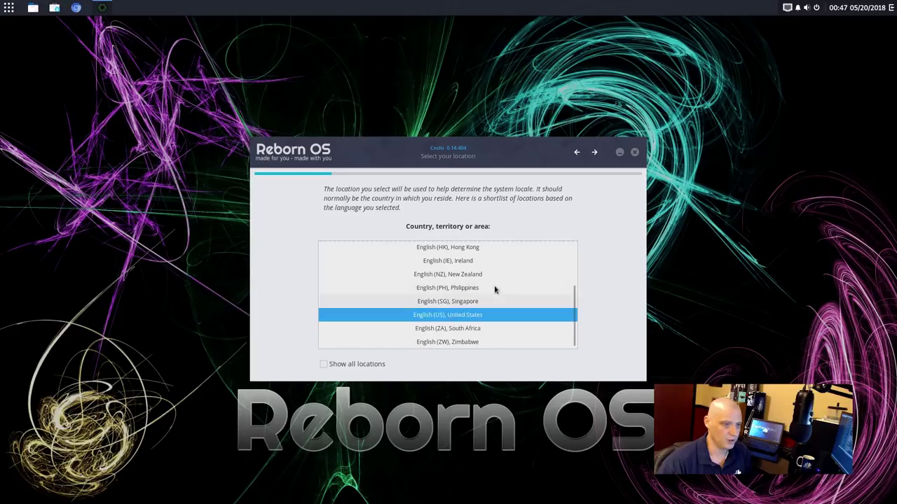
click(595, 155)
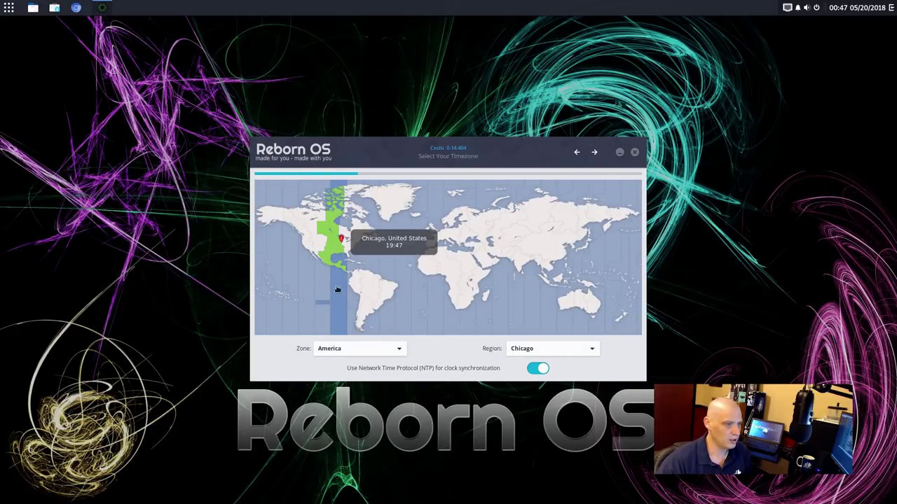
click(595, 154)
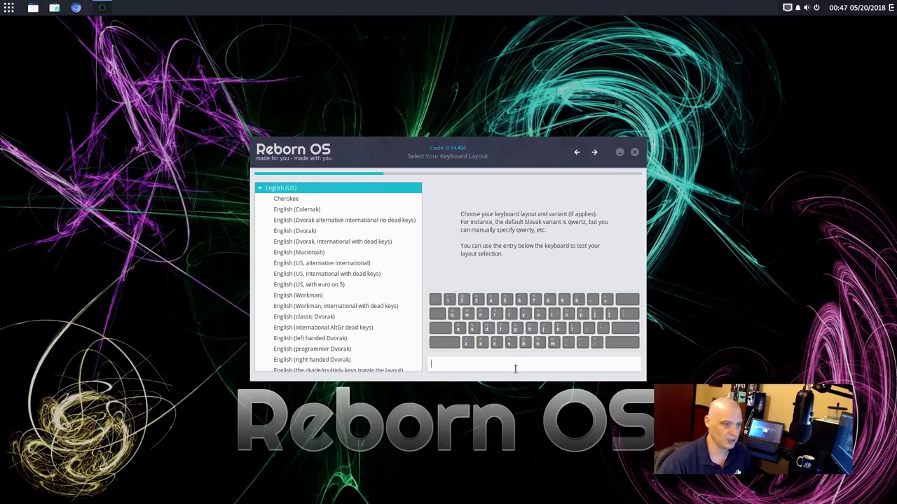
click(594, 155)
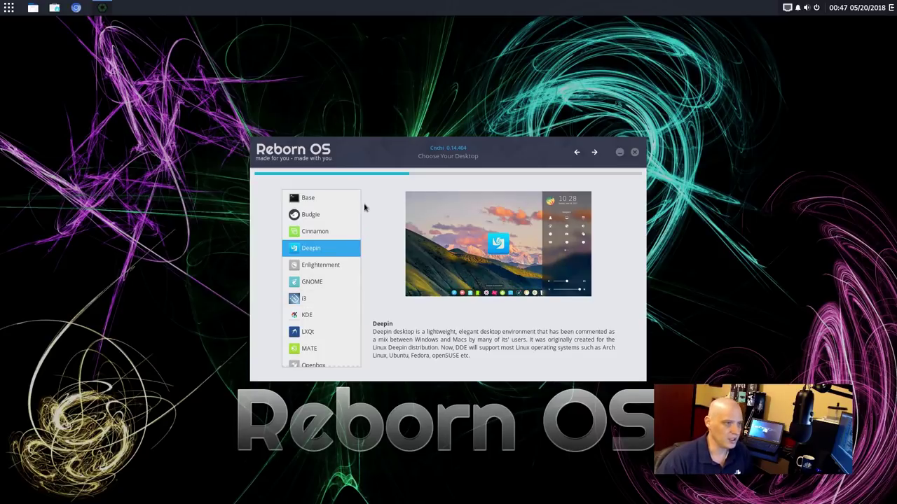
Compare Base, Budgie, Windows Interface and Xfce, then select Budgie and continue
click(329, 200)
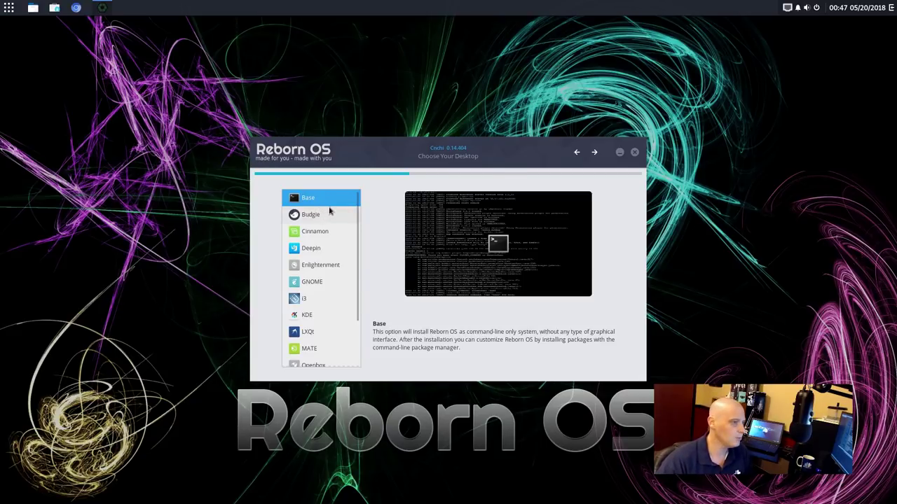
click(316, 219)
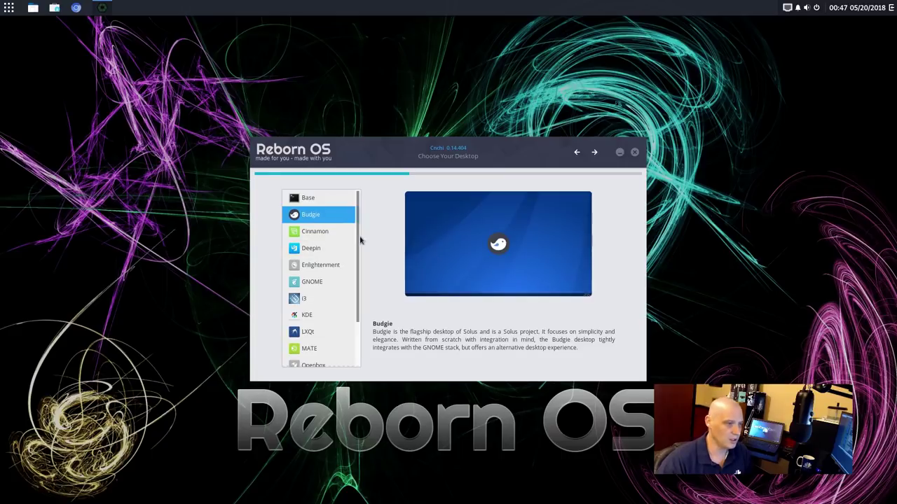
drag(358, 241, 367, 309)
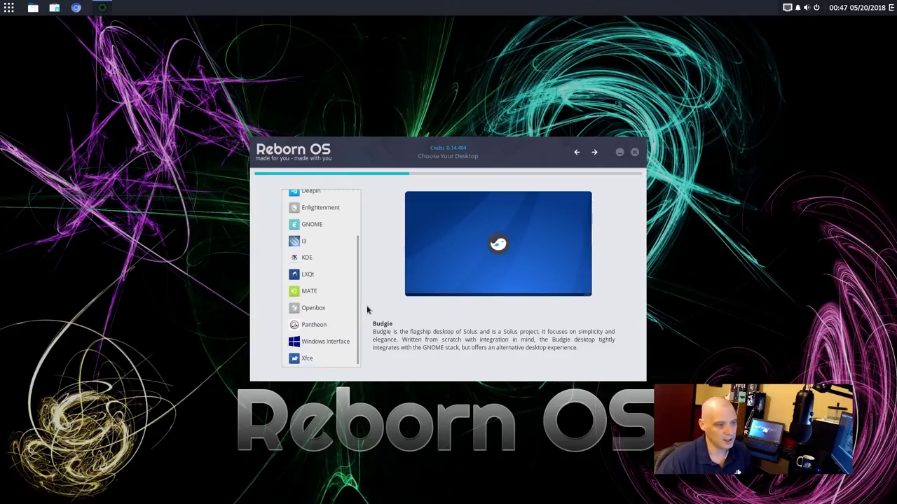
click(334, 342)
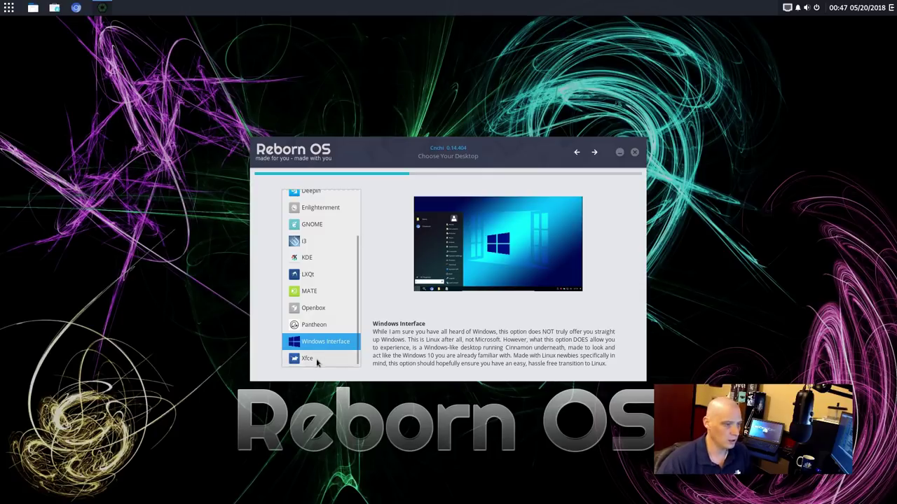
click(317, 362)
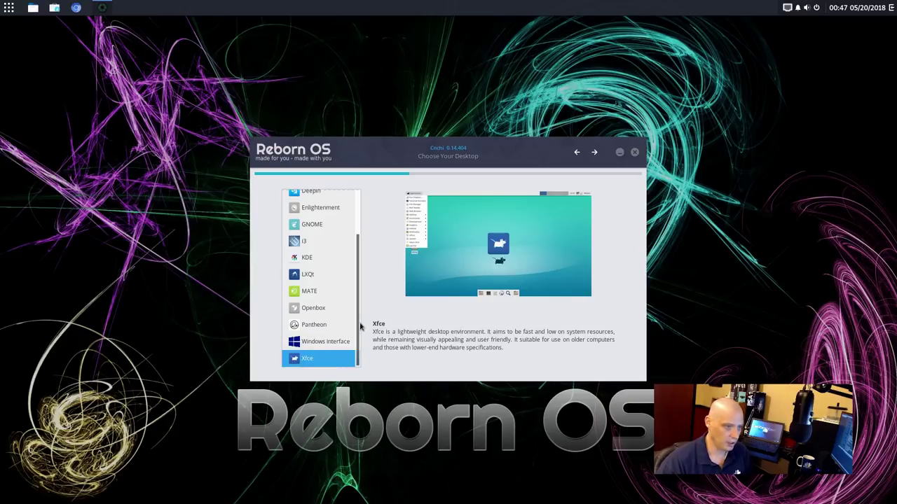
scroll(357, 326, up, 3)
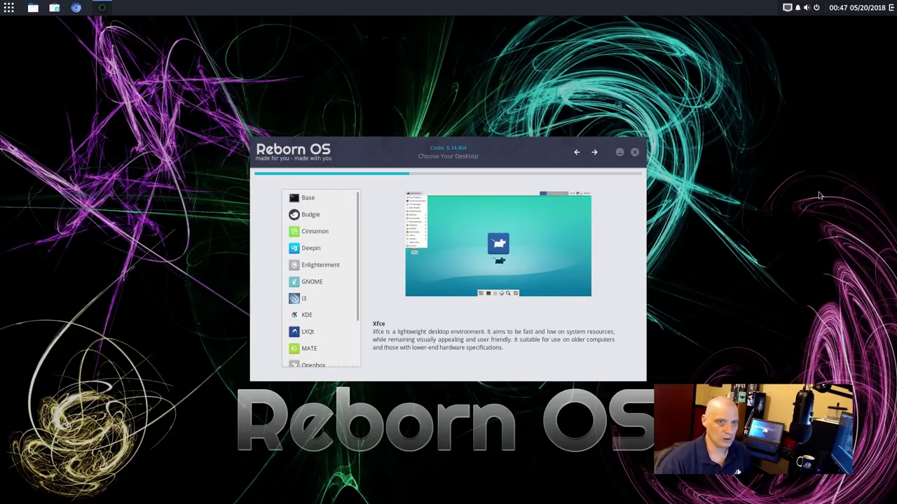
click(333, 221)
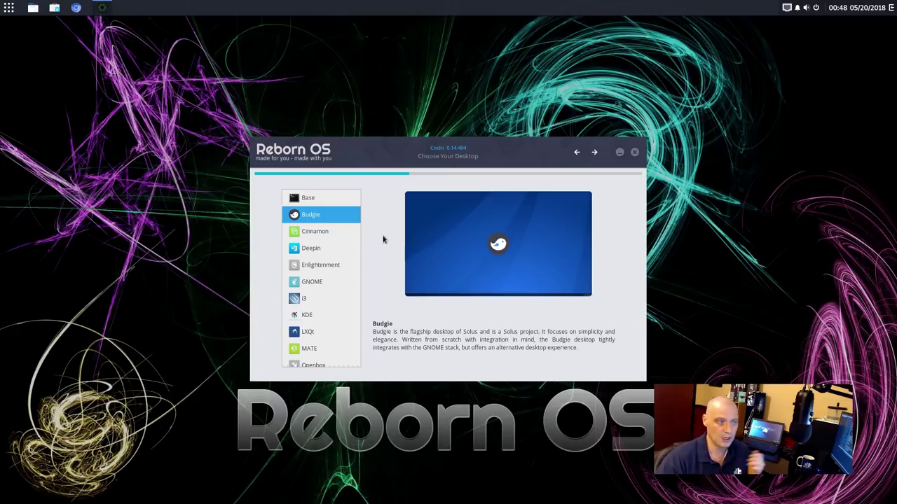
click(594, 153)
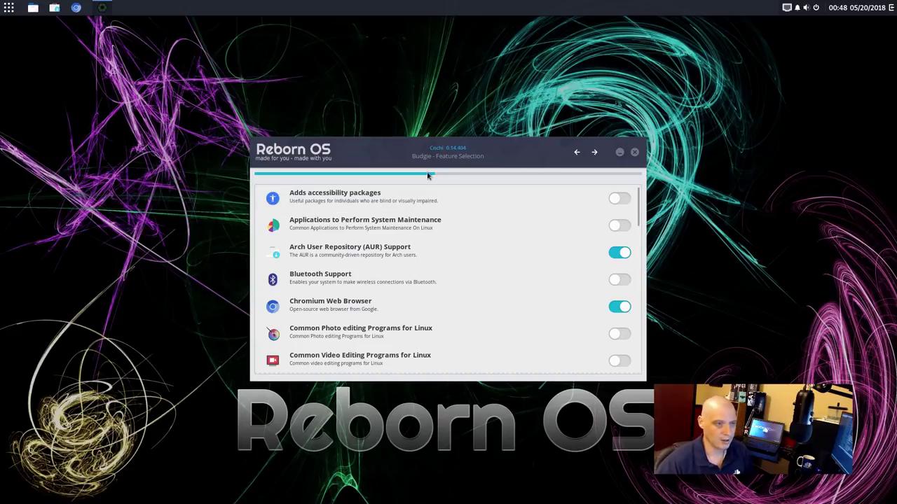
Turn off Chromium Web Browser and turn on Firefox Web Browser in the feature list
mouse_move(387, 219)
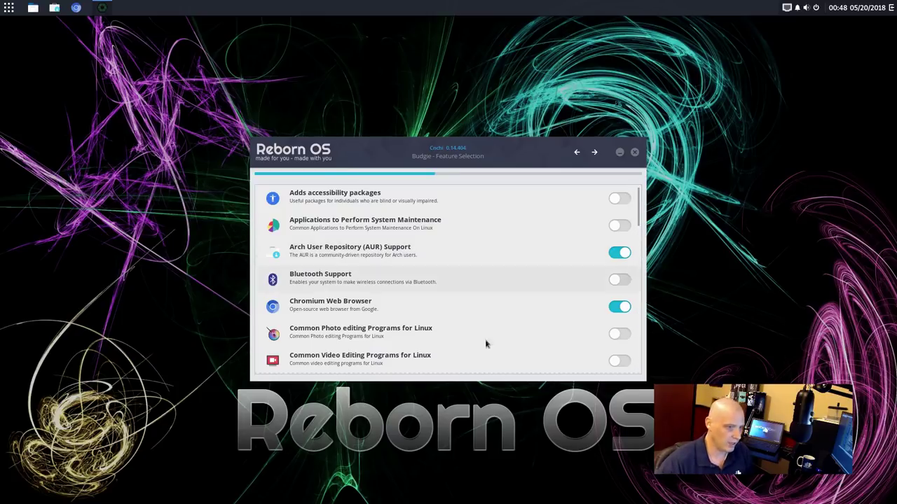
scroll(520, 307, down, 1)
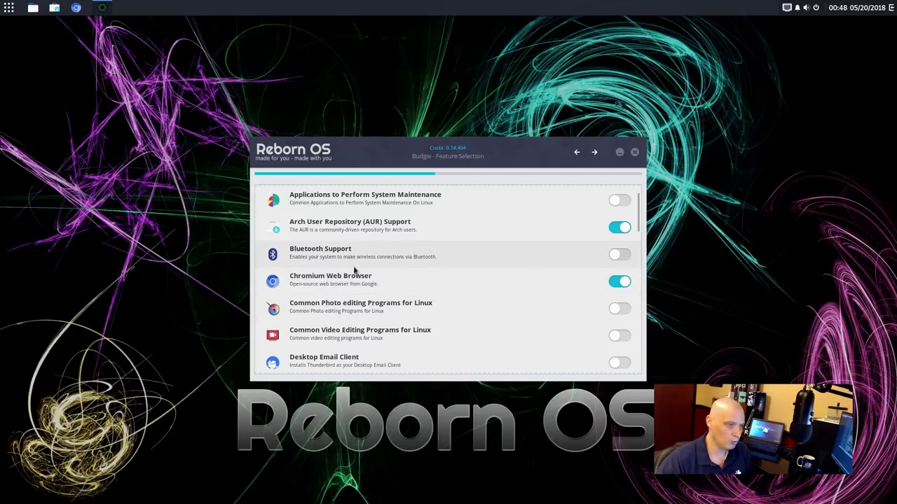
click(618, 280)
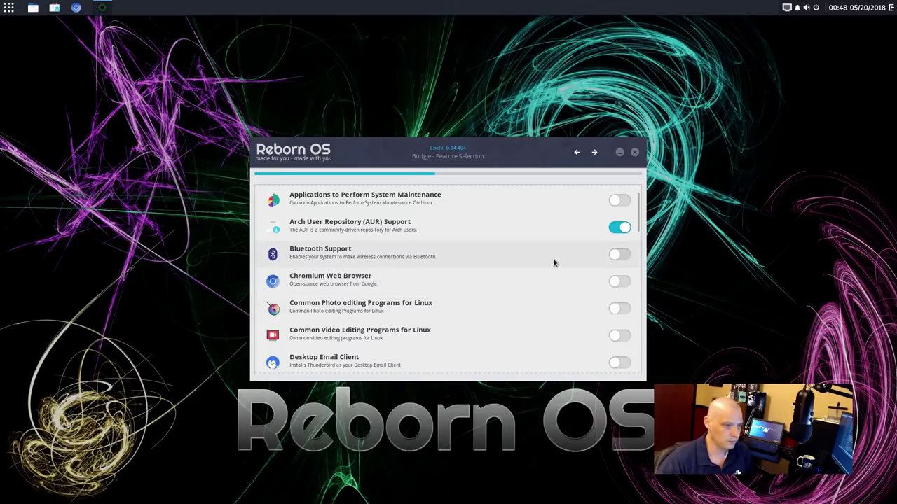
scroll(554, 260, down, 2)
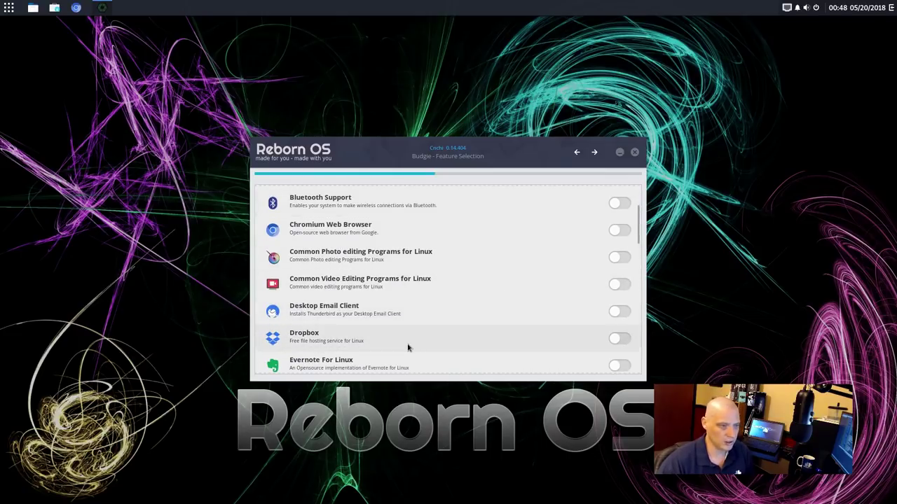
scroll(408, 348, down, 1)
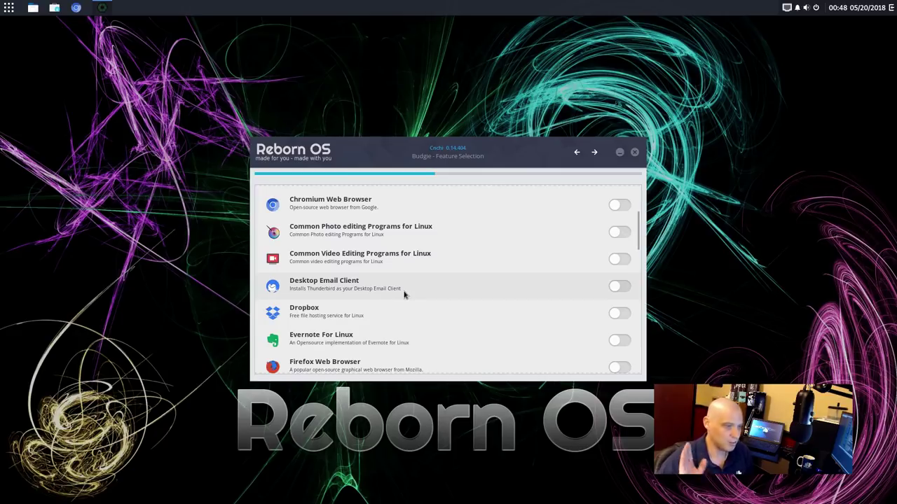
scroll(440, 331, down, 1)
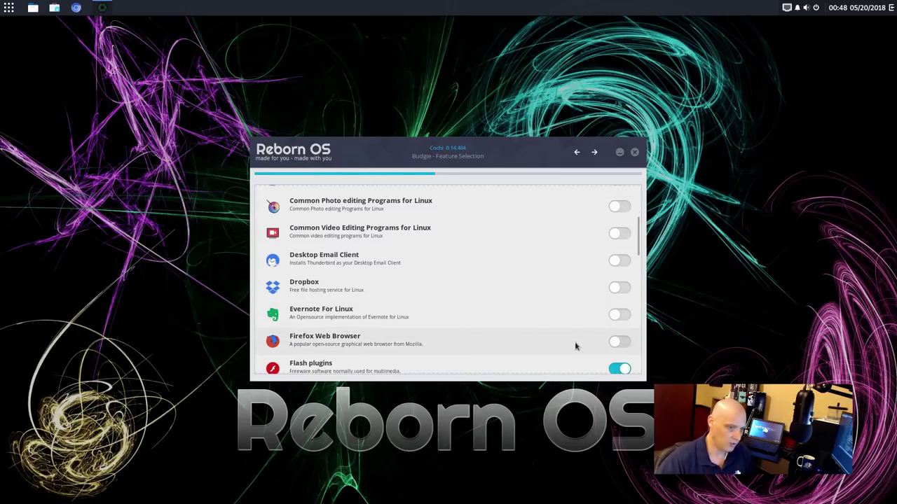
click(616, 342)
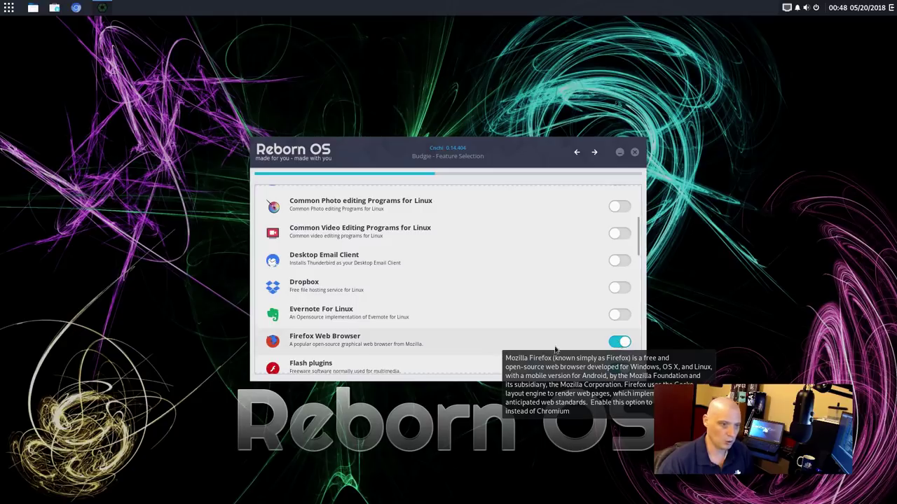
Enable VLC further down the feature list and move on from feature selection
scroll(460, 350, down, 3)
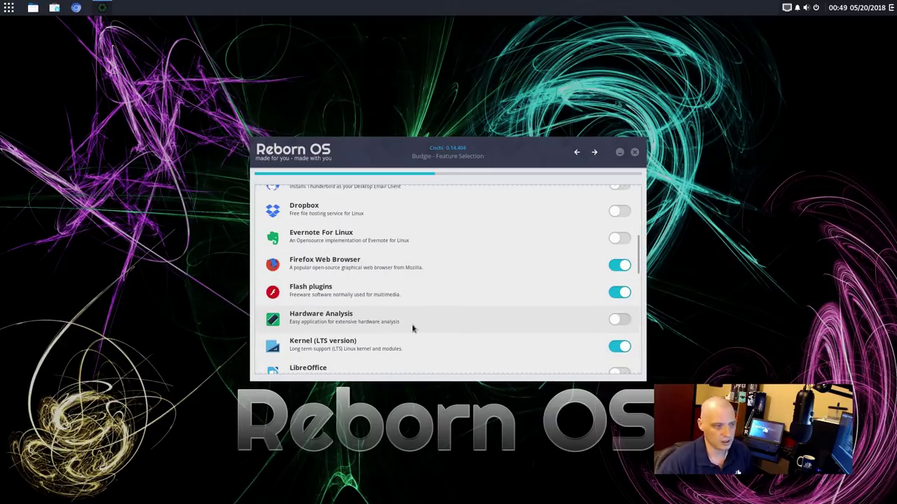
scroll(469, 340, down, 3)
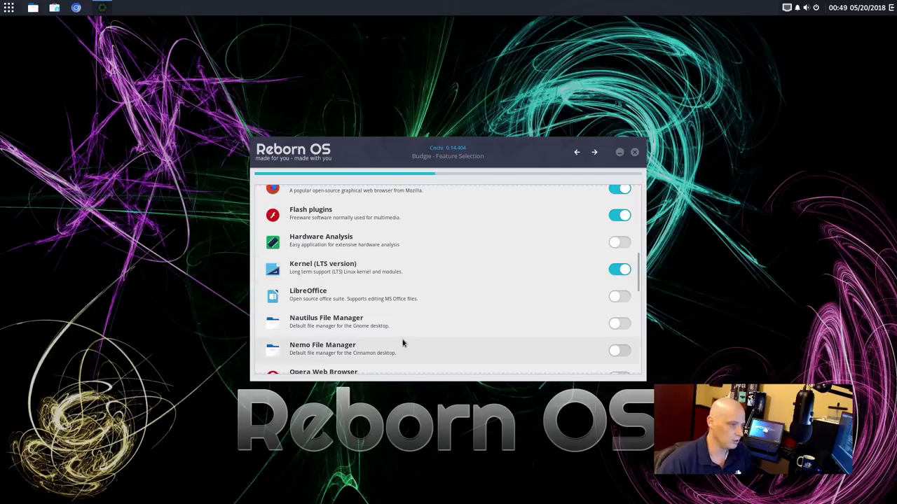
scroll(415, 338, down, 1)
scroll(415, 338, down, 7)
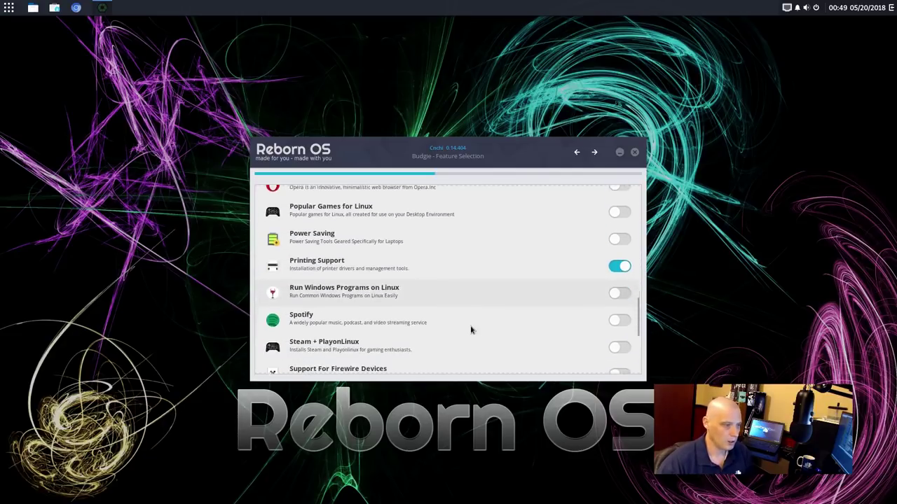
scroll(470, 330, down, 1)
scroll(471, 330, down, 1)
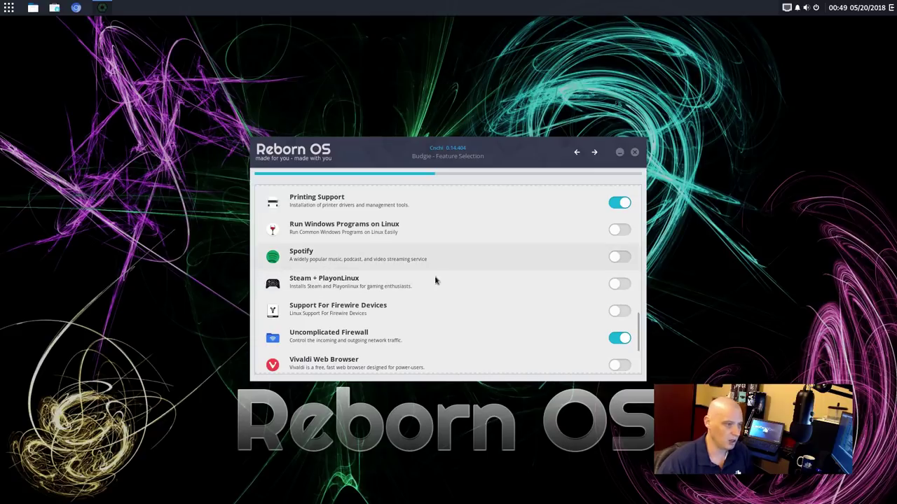
scroll(381, 337, down, 2)
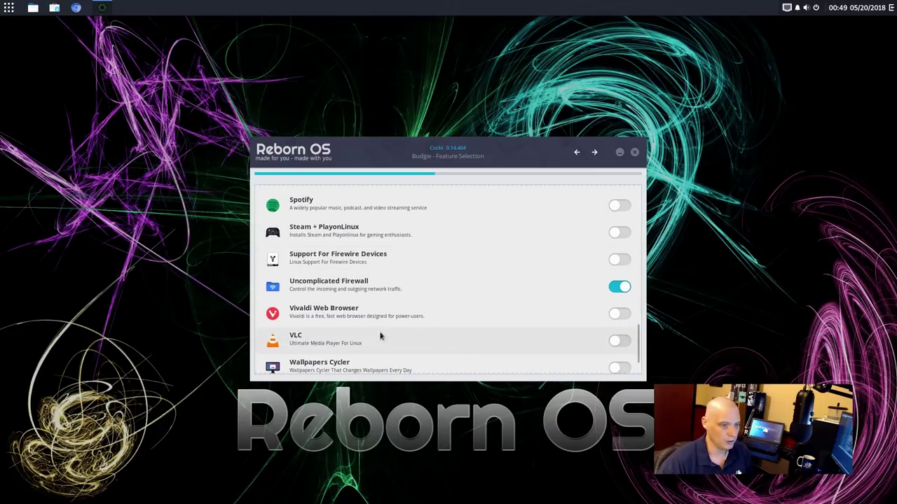
scroll(490, 340, down, 1)
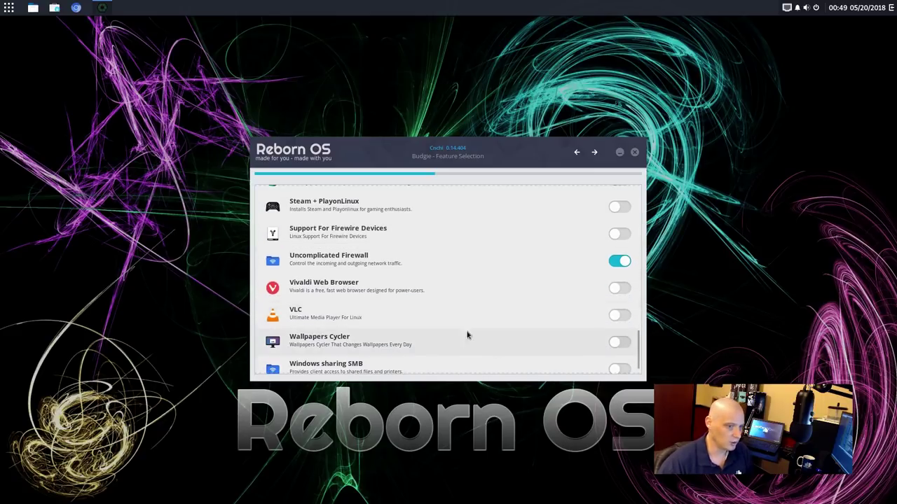
click(626, 317)
scroll(399, 359, down, 1)
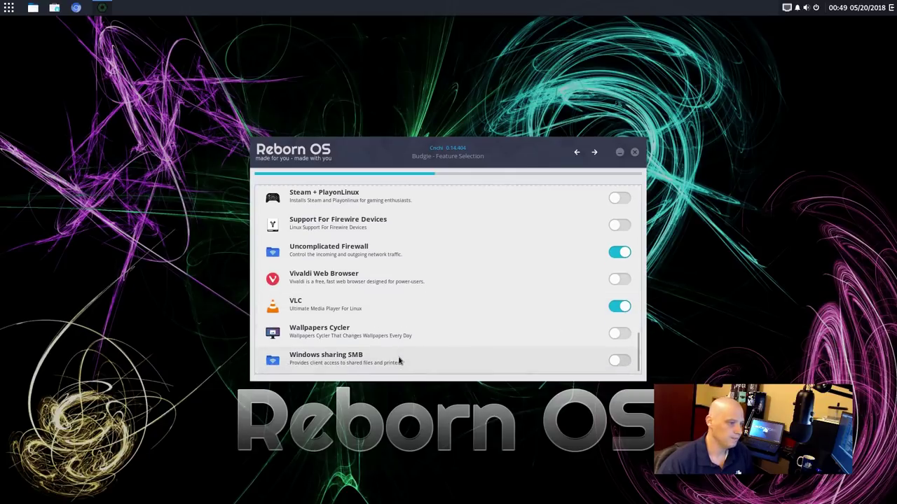
click(593, 154)
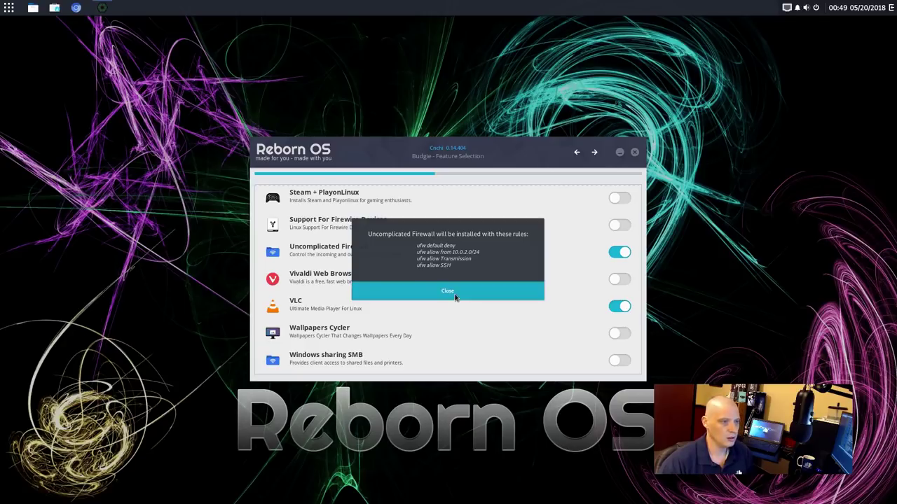
Close the firewall rules and AUR disclaimer notices, then accept the mirror settings
click(455, 296)
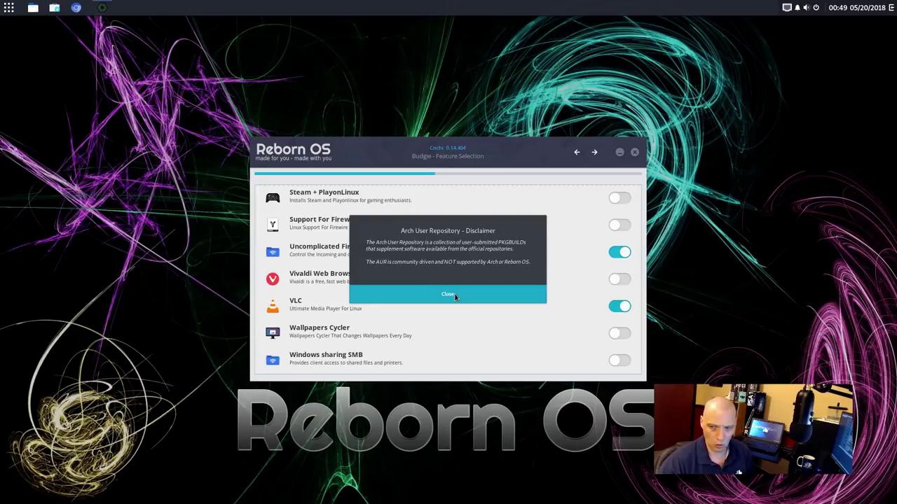
click(454, 297)
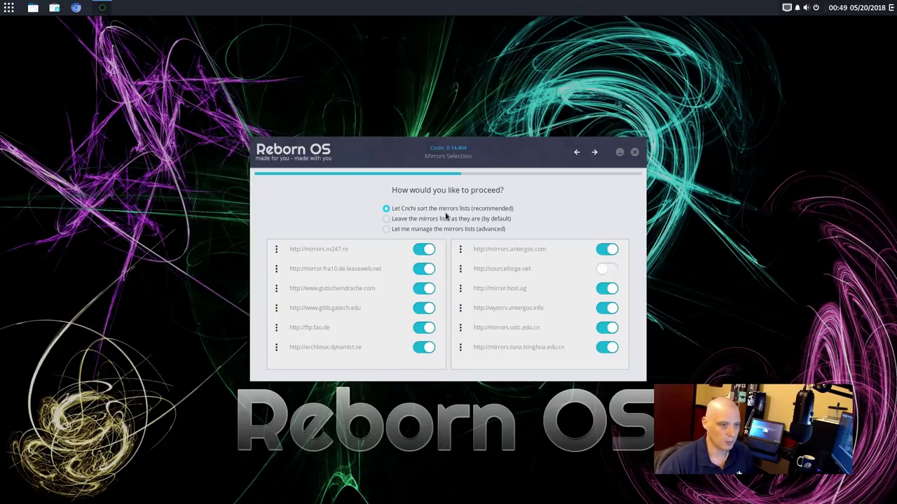
click(597, 155)
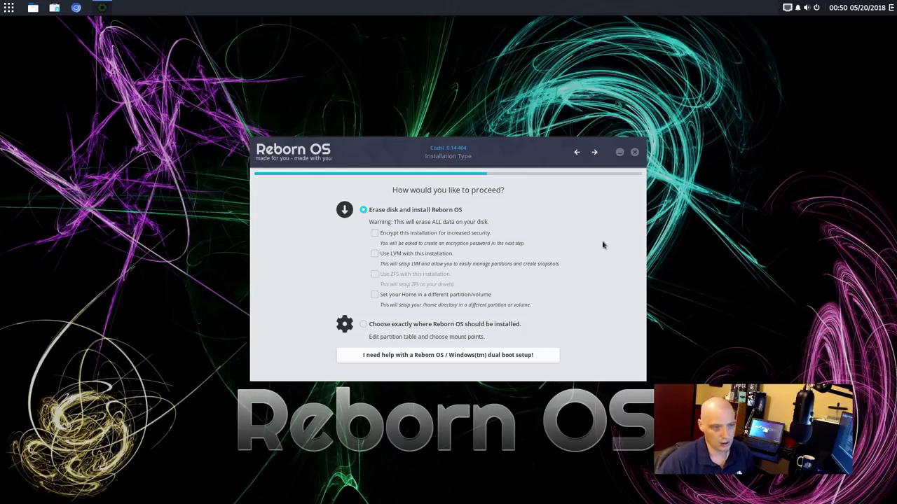
Choose 'Erase disk and install Reborn OS' instead of manual partitioning and continue
click(364, 325)
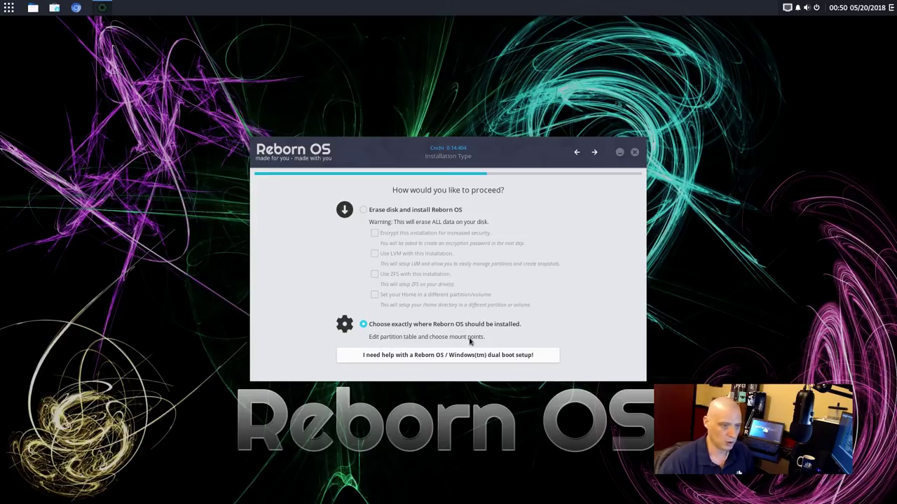
click(363, 211)
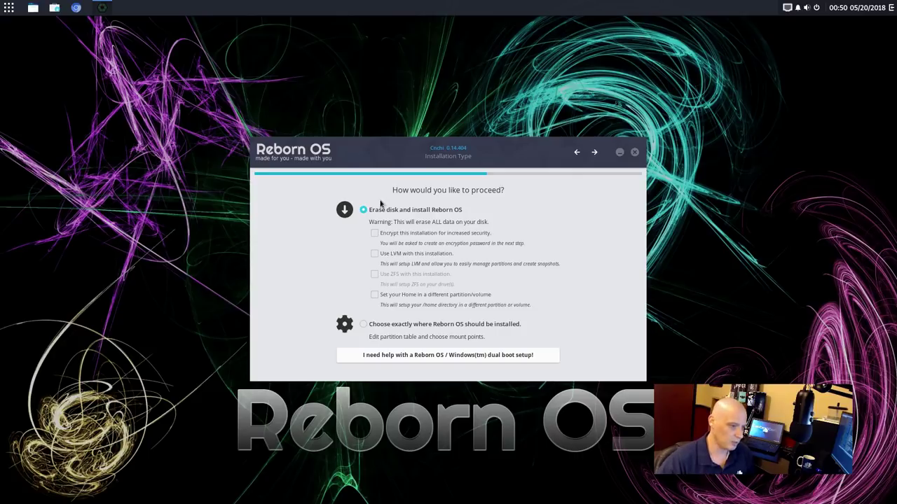
click(595, 154)
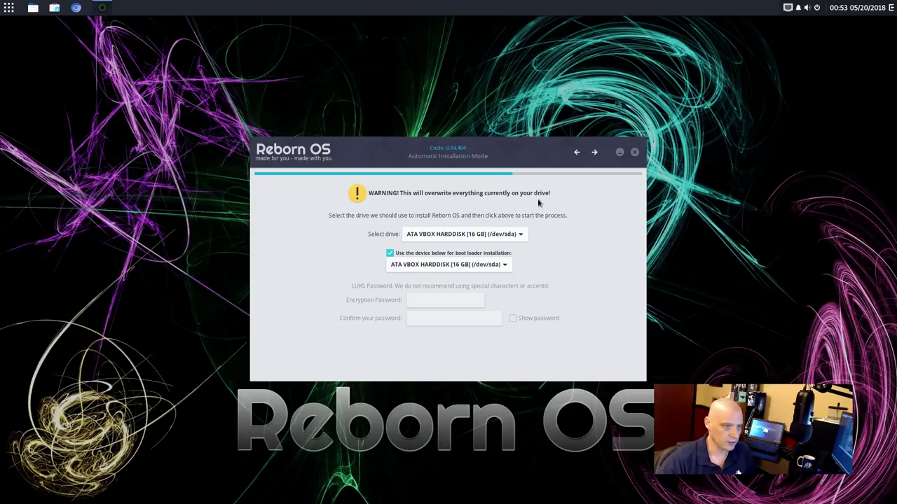
Keep ATA VBOX HARDDISK (/dev/sda) for both drive and bootloader and continue to the summary
click(594, 153)
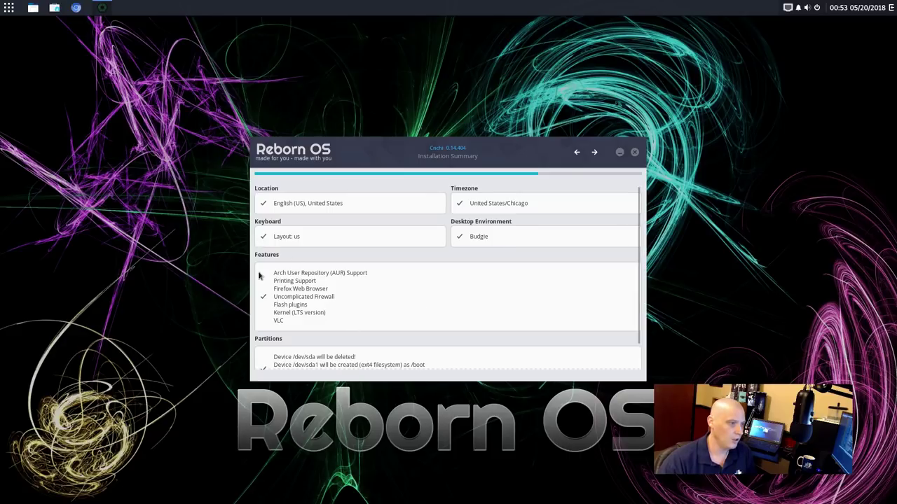
Review the Installation Summary and confirm wiping /dev/sda to proceed
scroll(280, 343, down, 1)
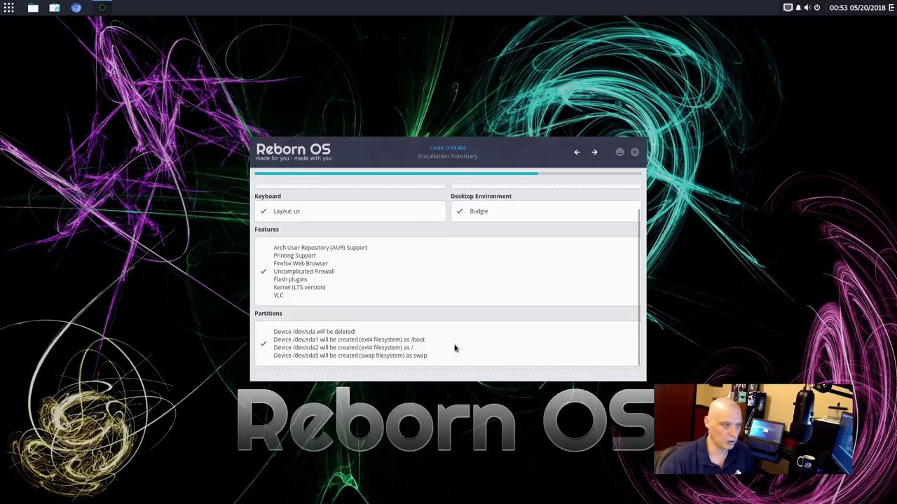
click(594, 152)
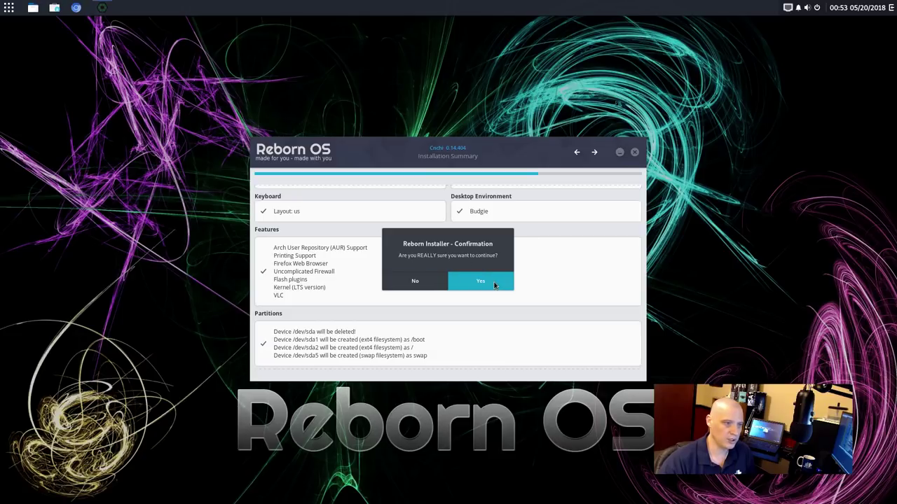
click(494, 285)
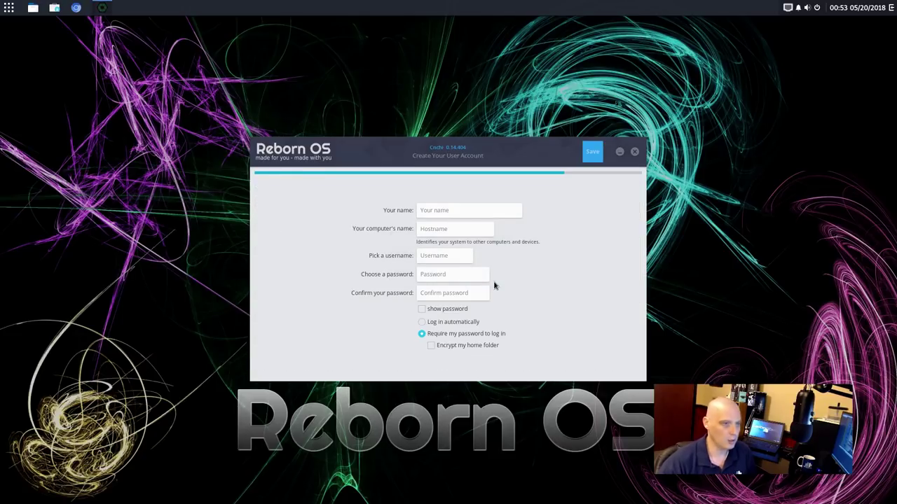
Enter the user's full name, the computer's hostname and the login username
click(466, 213)
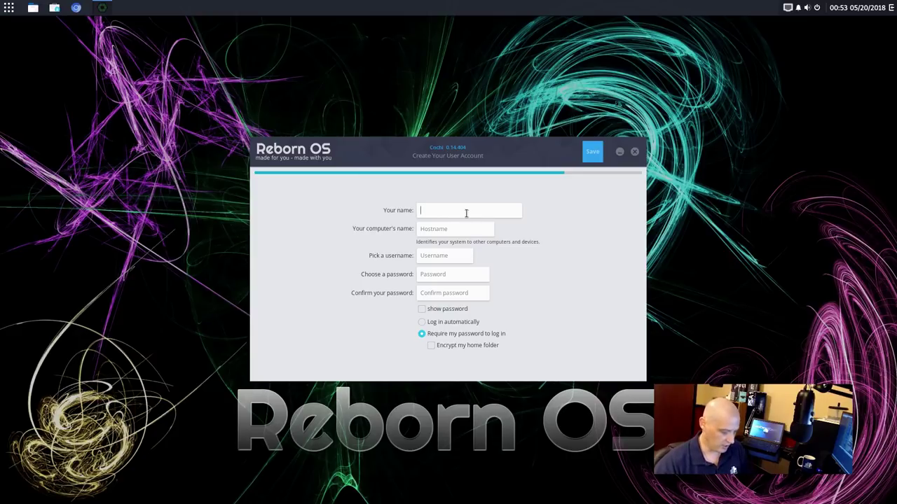
text(dt)
click(461, 231)
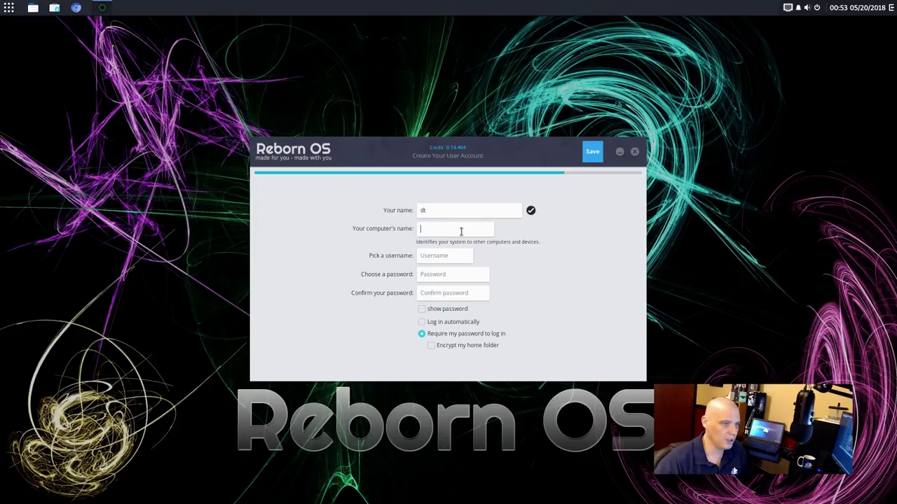
text(dt)
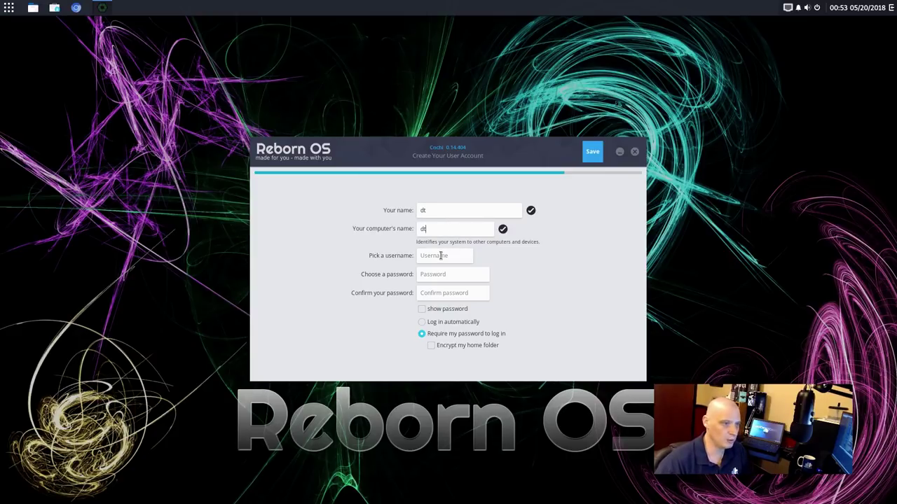
click(443, 257)
text(dt)
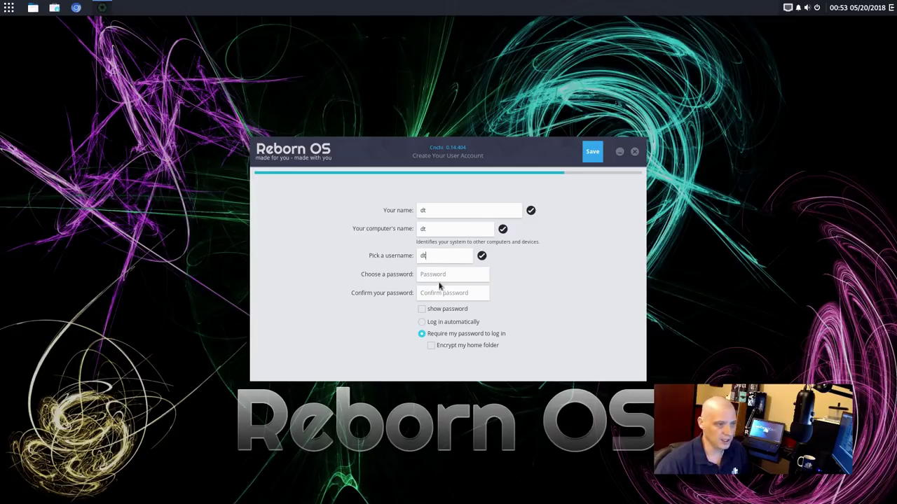
Set and confirm the account password, then save so the installation begins
click(438, 274)
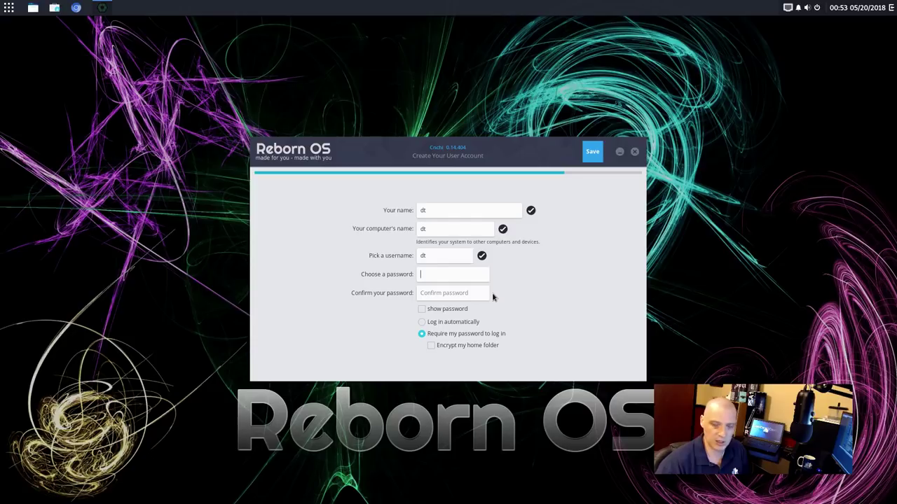
click(436, 295)
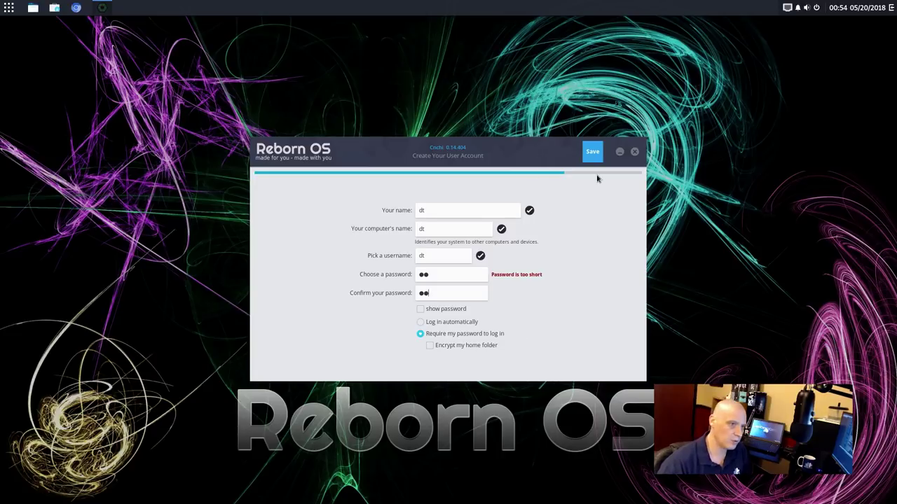
click(592, 153)
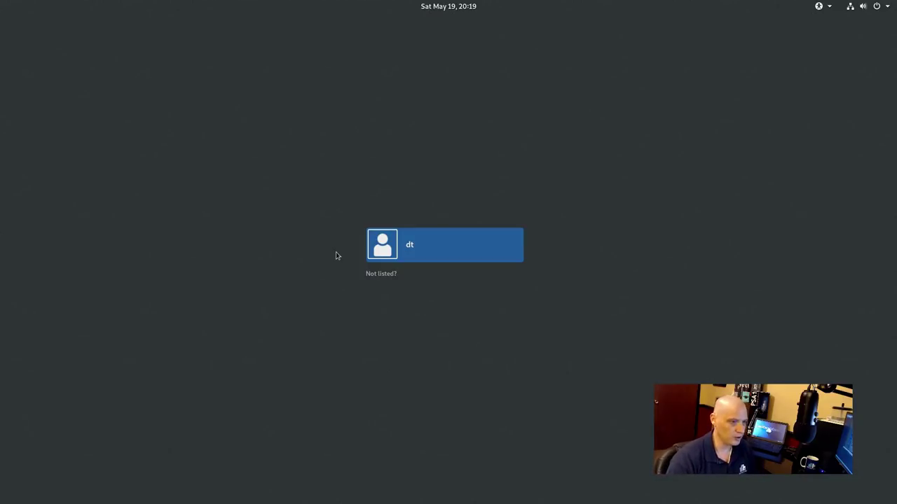
Select the new user account and sign in with its password
click(444, 252)
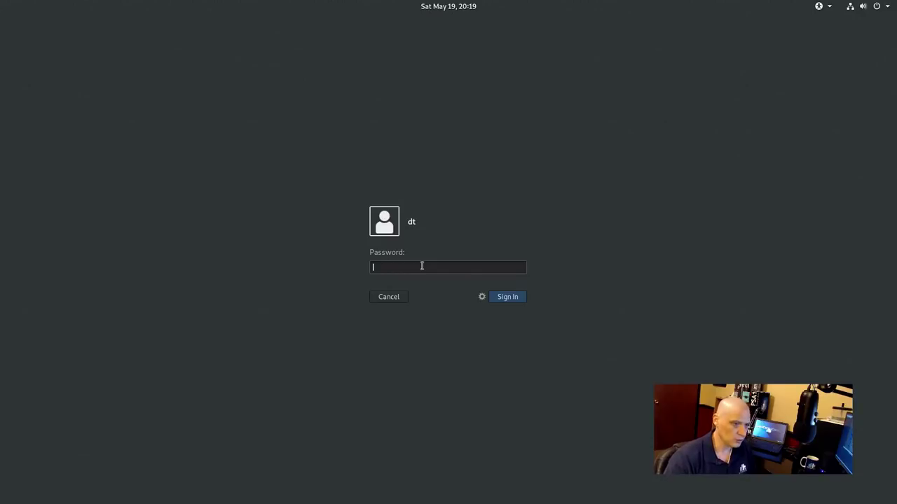
text(••)
key(Return)
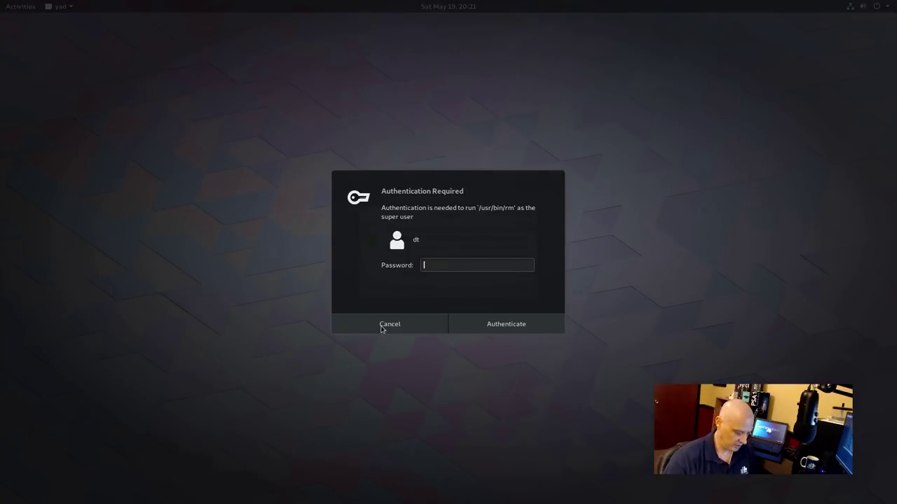
Authenticate with the admin password, dismiss and close GNOME Software, then close the Flatpak prompt
text(••)
click(382, 326)
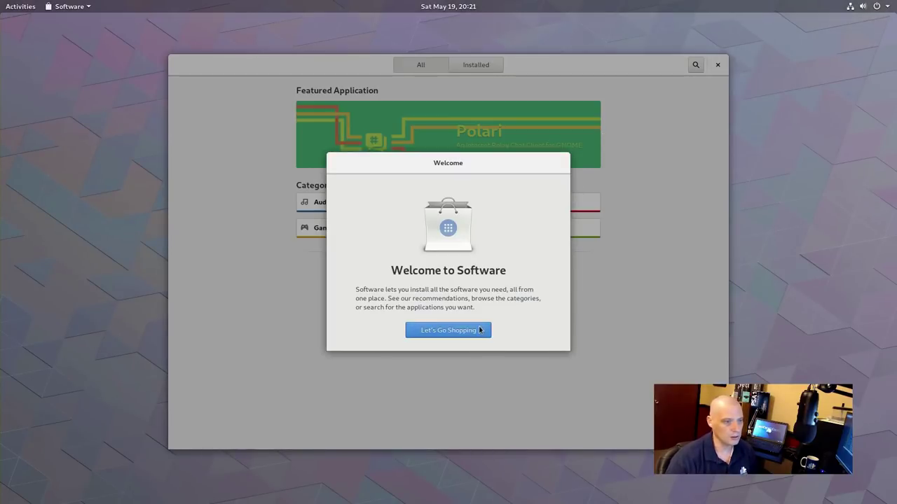
click(482, 330)
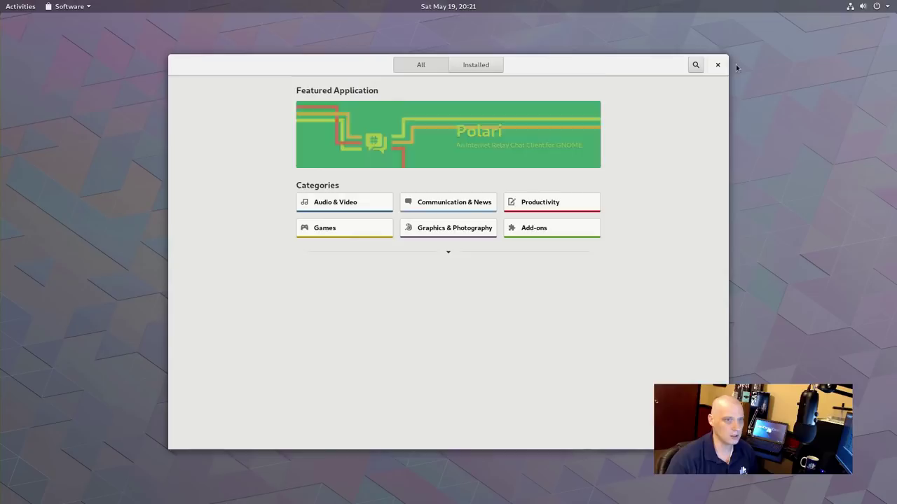
click(717, 66)
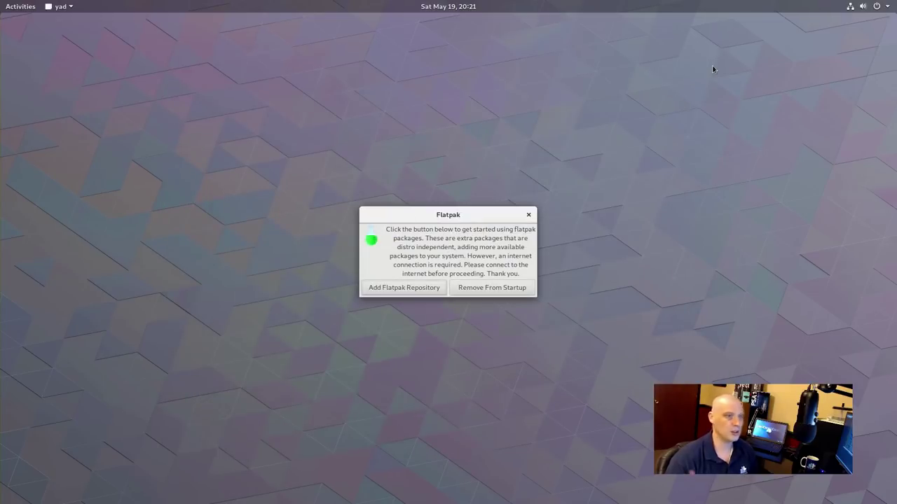
click(528, 214)
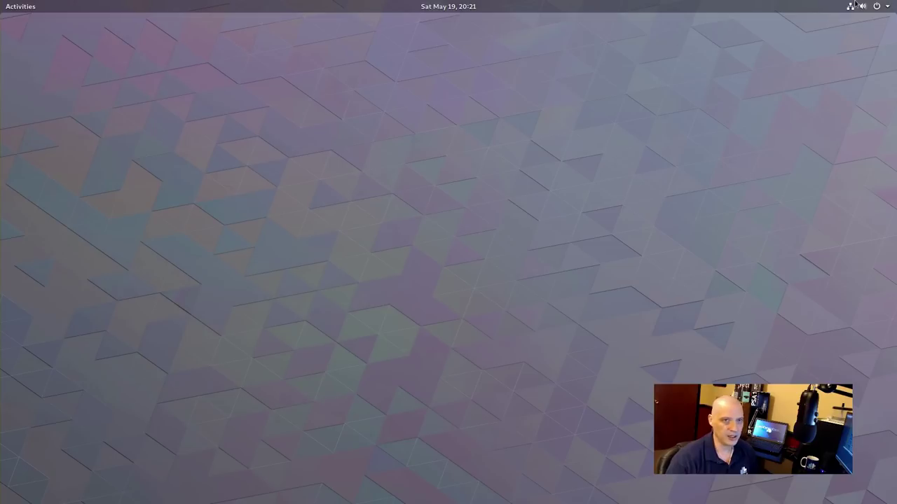
Bring up the Power Off dialog from the system menu and cancel it
click(876, 8)
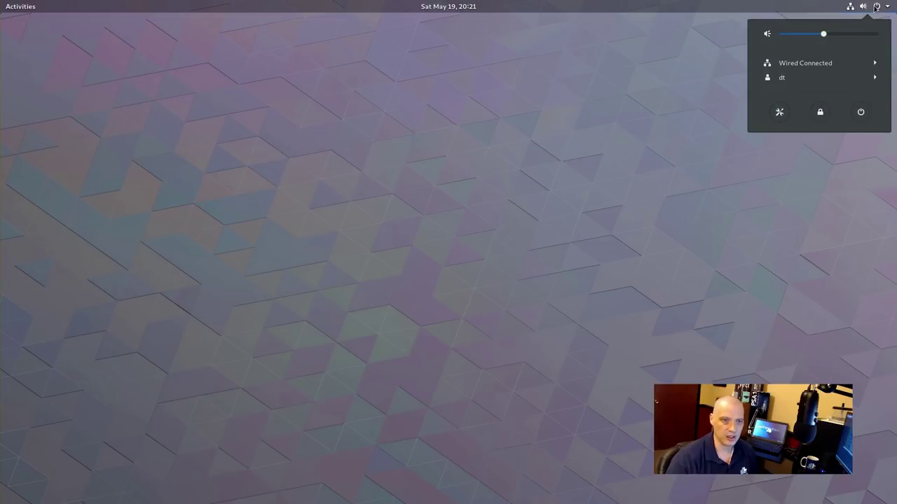
click(861, 113)
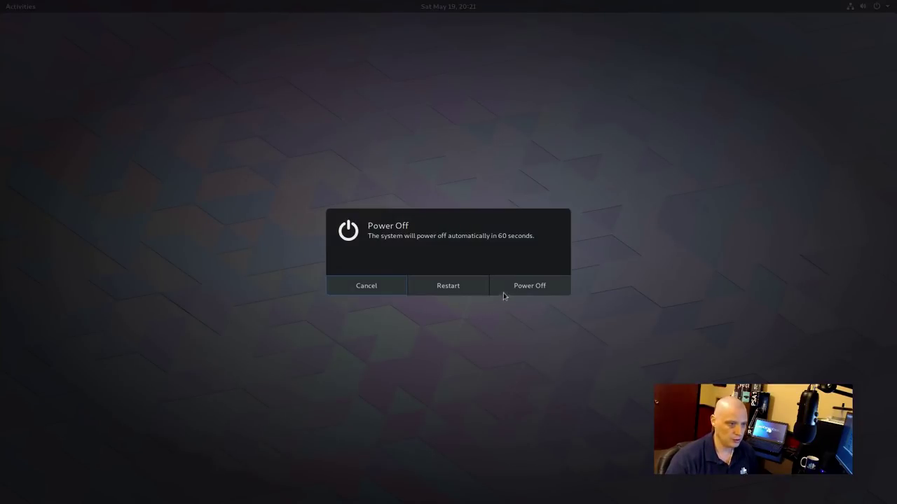
click(391, 288)
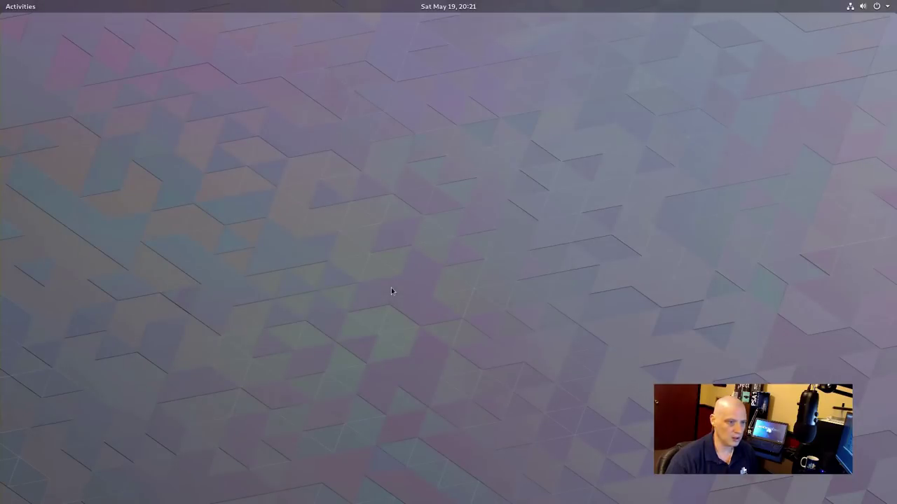
Log out of GNOME, then select the user and show the session choices on the login screen
click(881, 6)
click(836, 78)
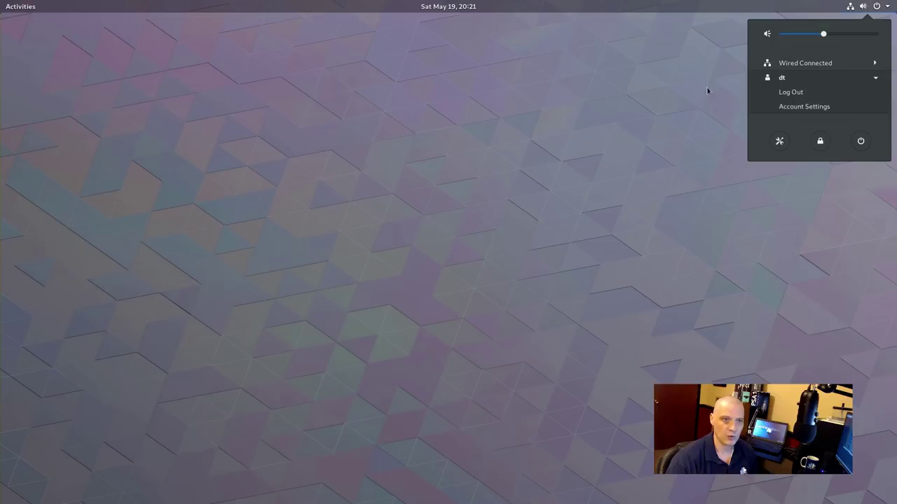
click(808, 98)
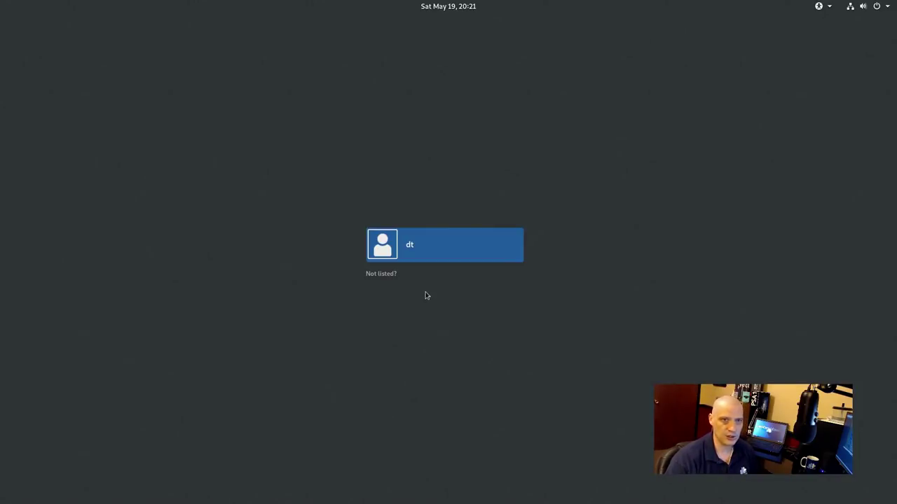
click(411, 248)
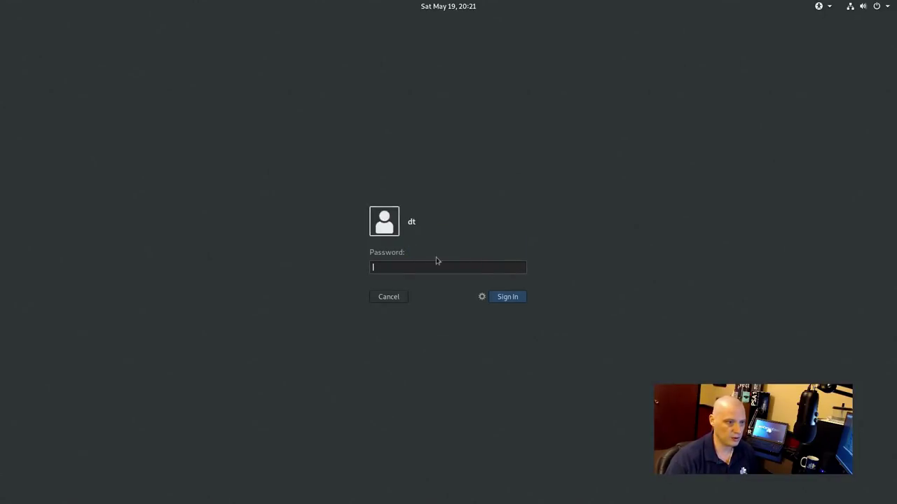
click(482, 299)
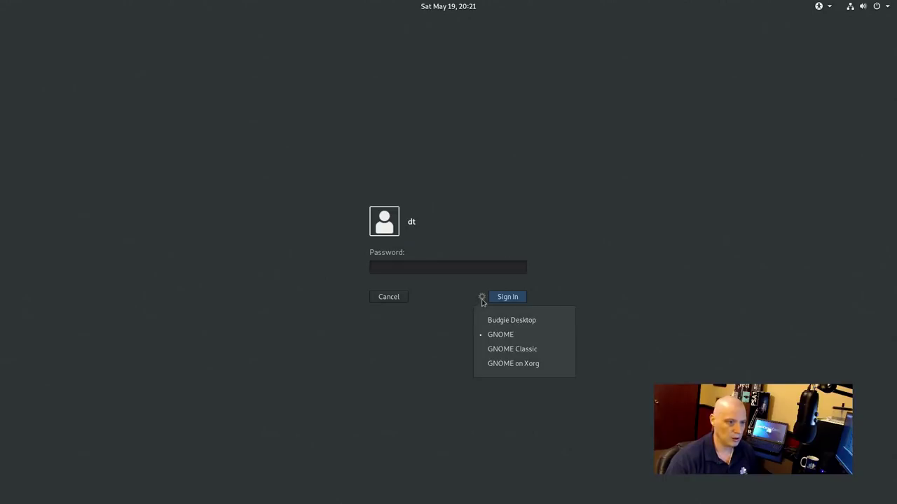
Choose the Budgie Desktop session and enter the password, correcting a typo
click(522, 321)
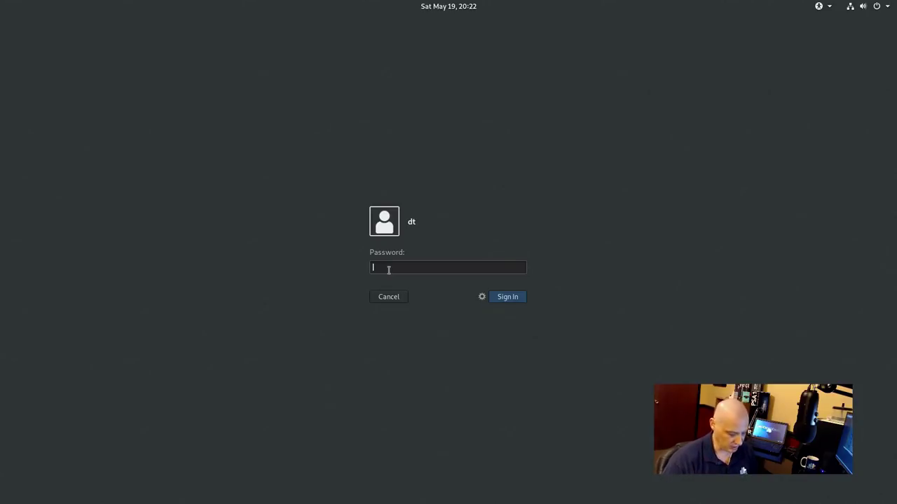
text(•••)
key(BackSpace)
key(BackSpace)
key(BackSpace)
text(••)
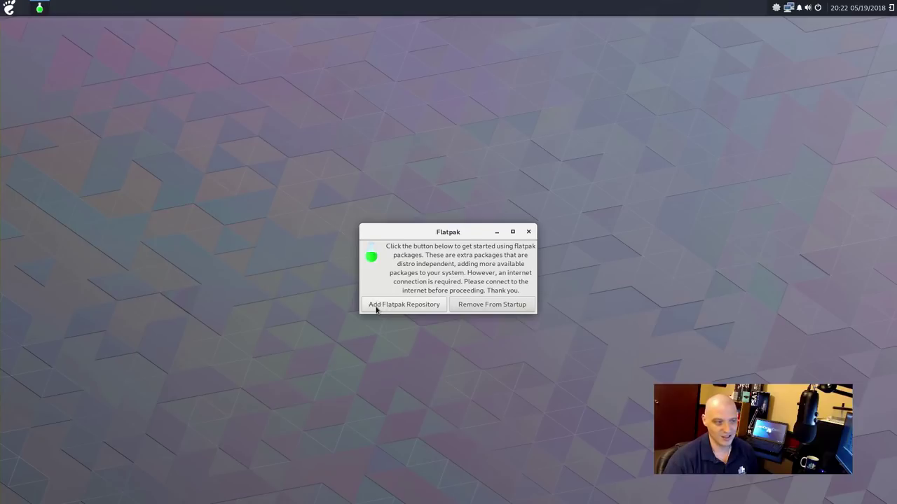
click(529, 232)
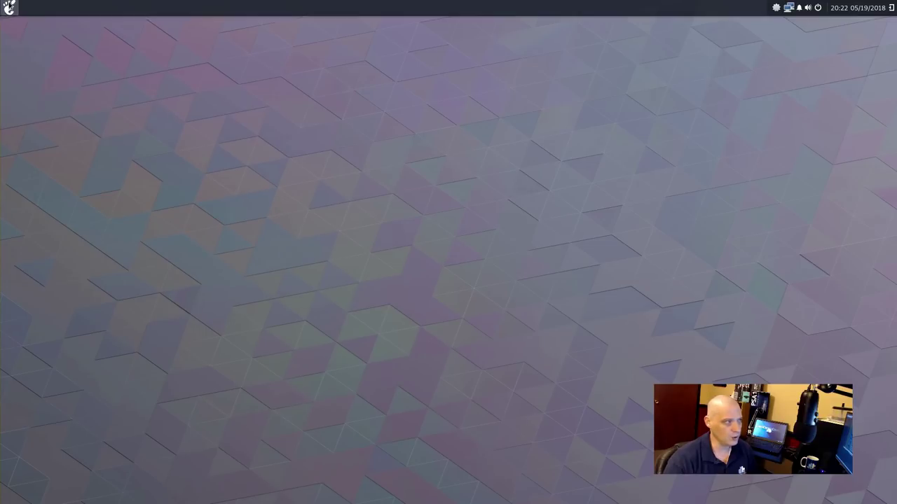
click(10, 7)
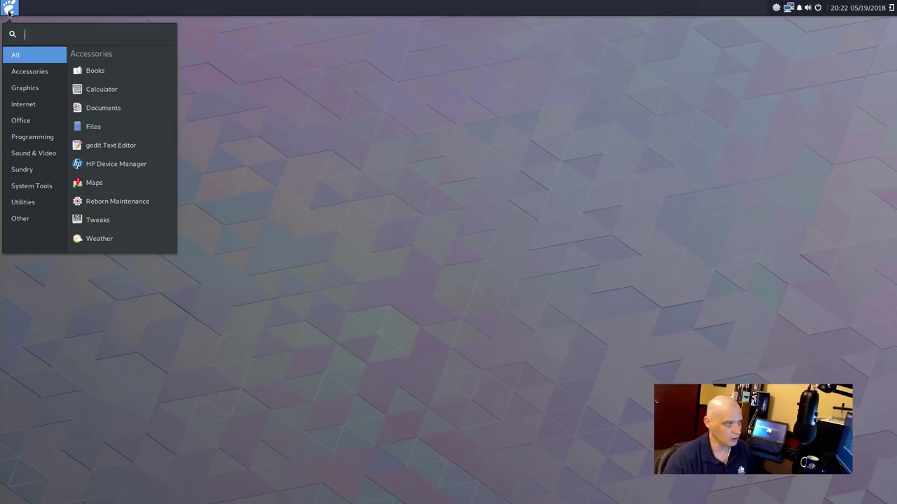
click(9, 9)
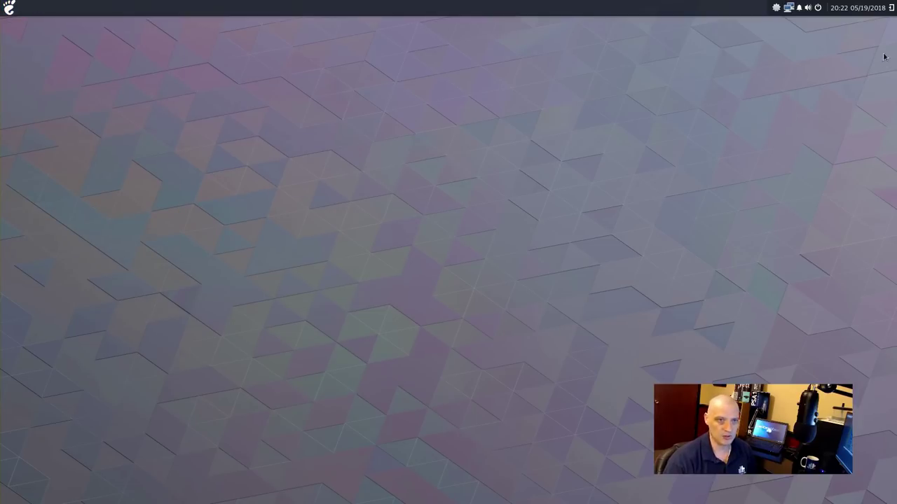
click(891, 7)
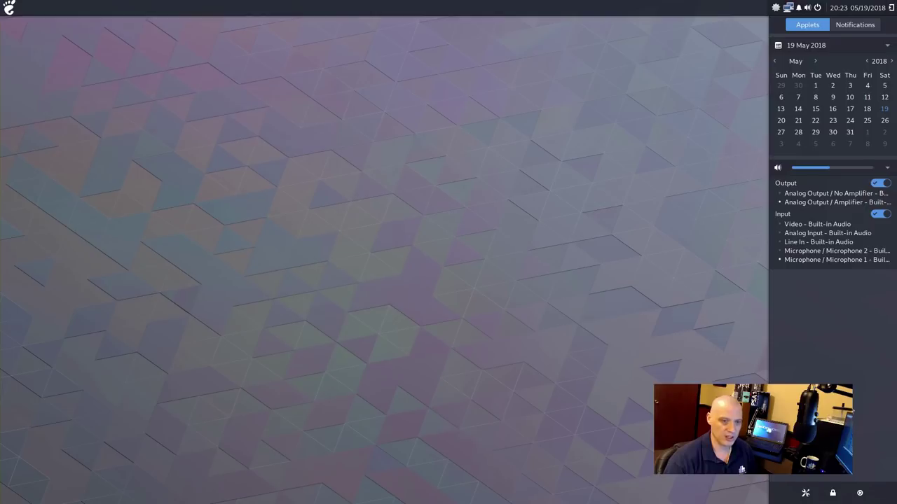
click(891, 7)
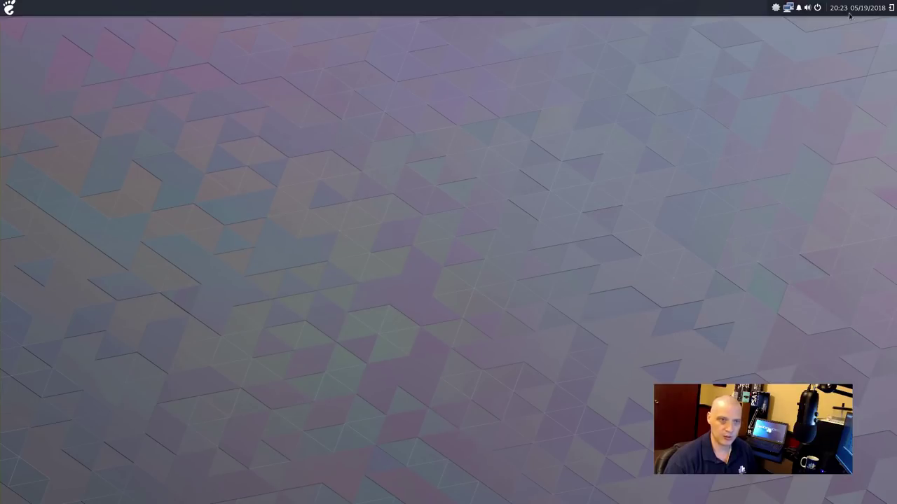
click(776, 8)
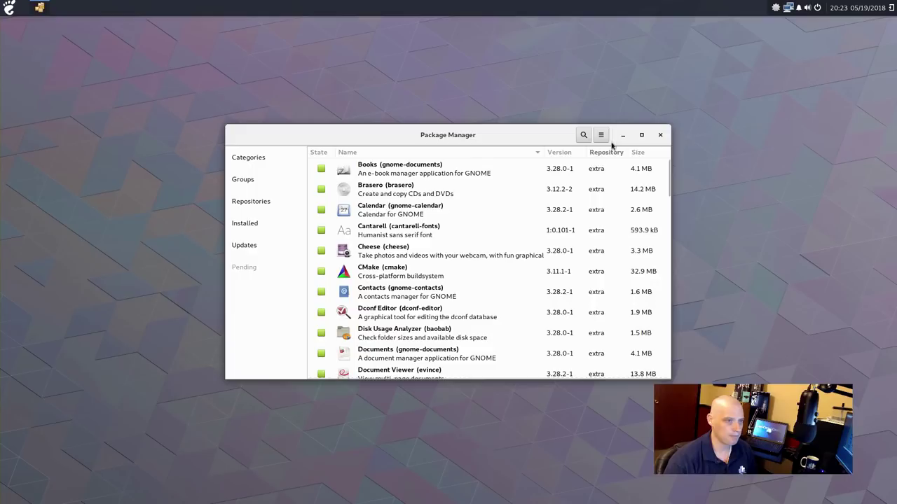
click(661, 135)
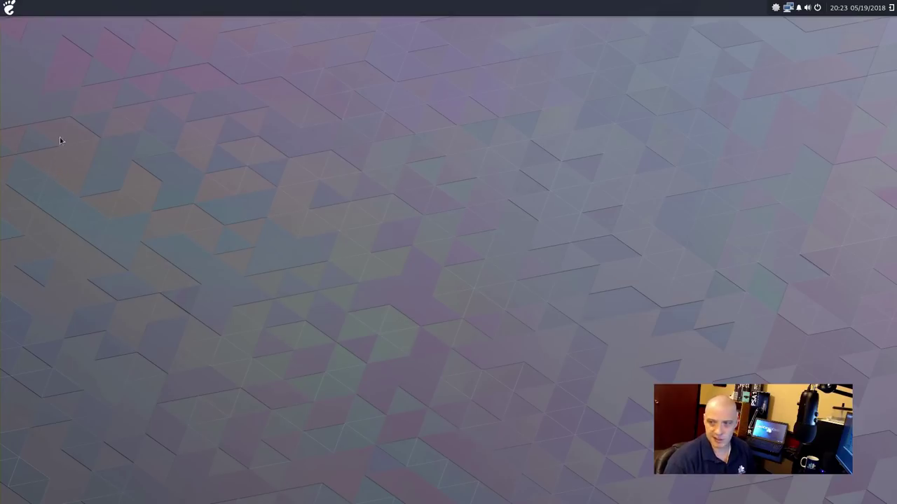
click(11, 14)
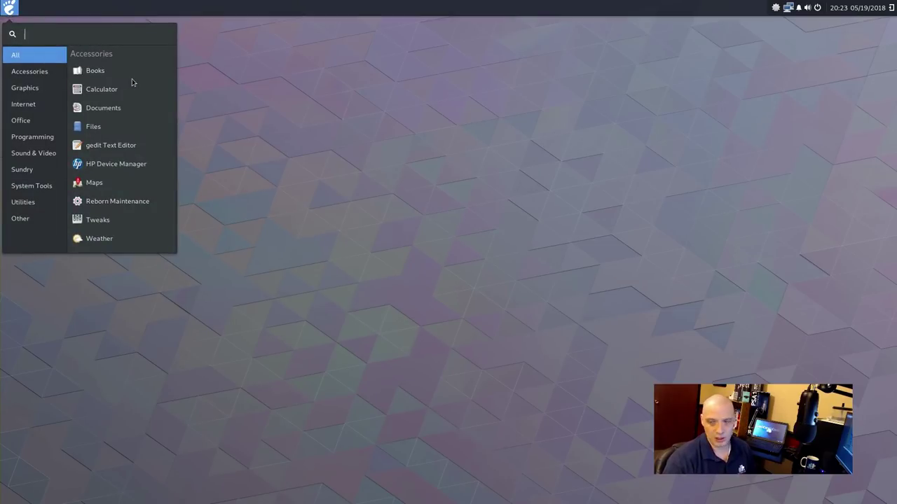
Launch Calculator from Accessories, switch it to Advanced Mode, and close it
click(41, 74)
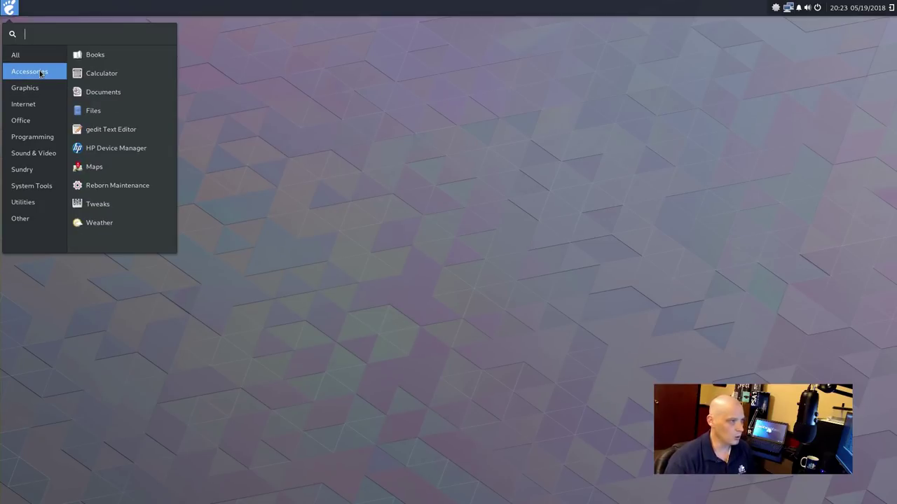
click(162, 81)
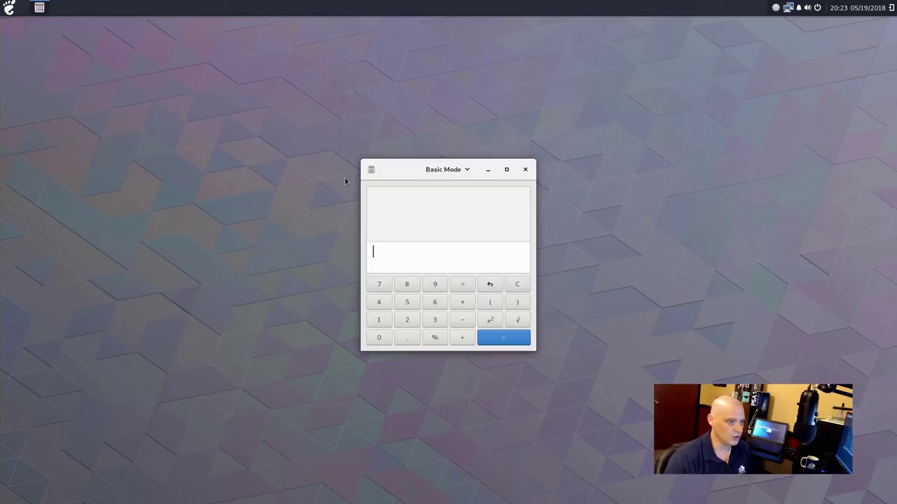
click(464, 170)
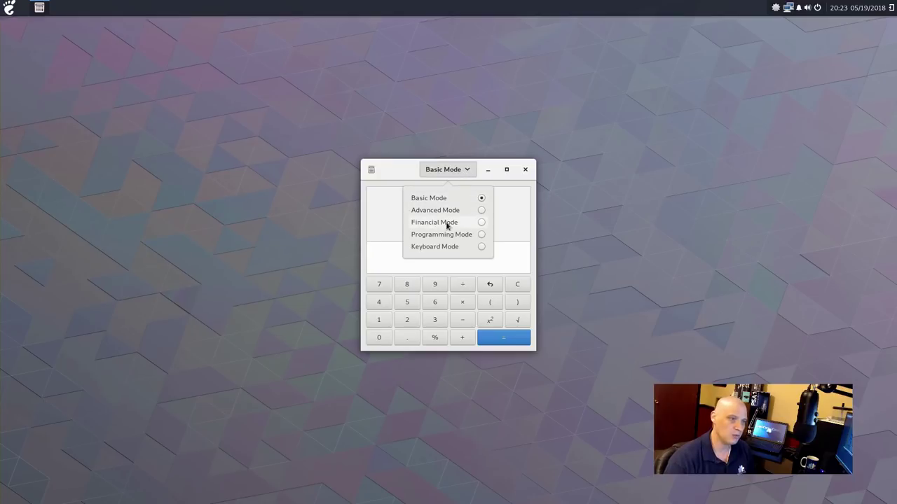
click(482, 211)
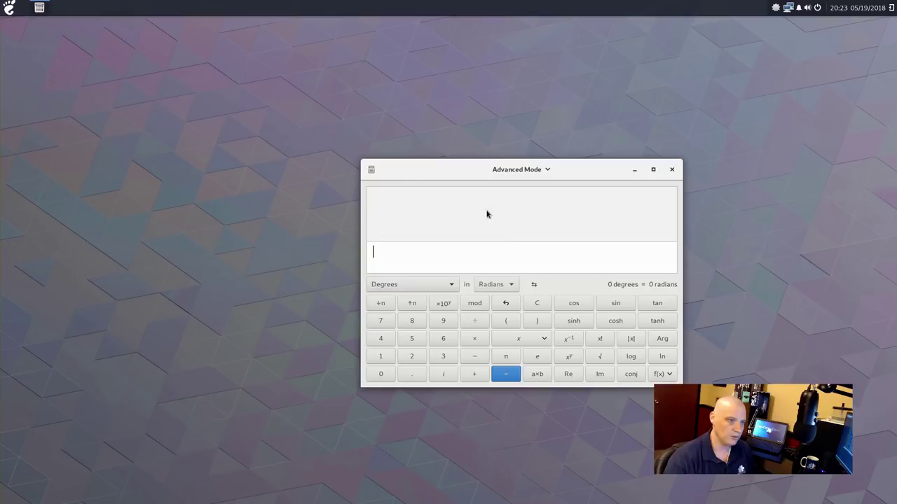
click(672, 169)
click(9, 7)
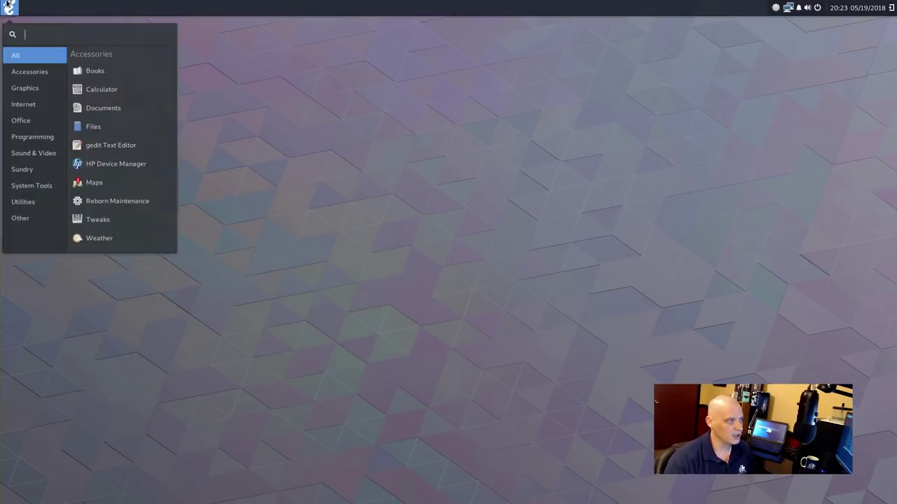
click(38, 69)
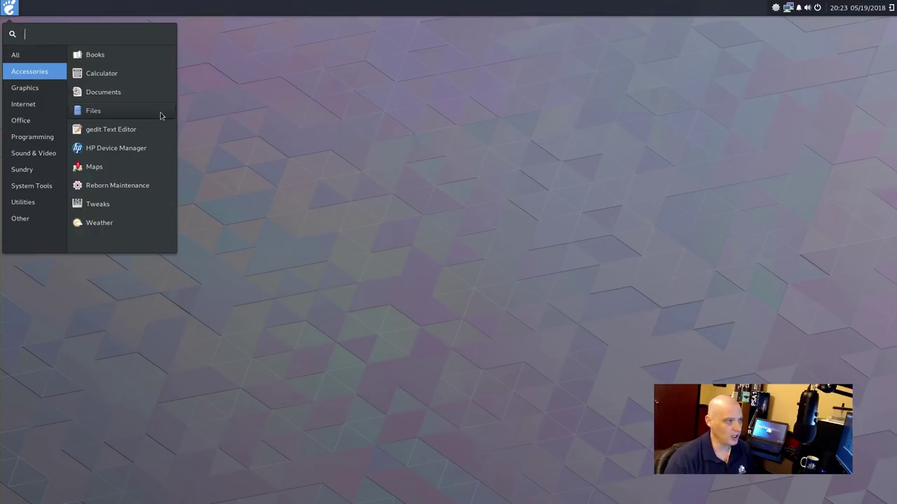
click(161, 116)
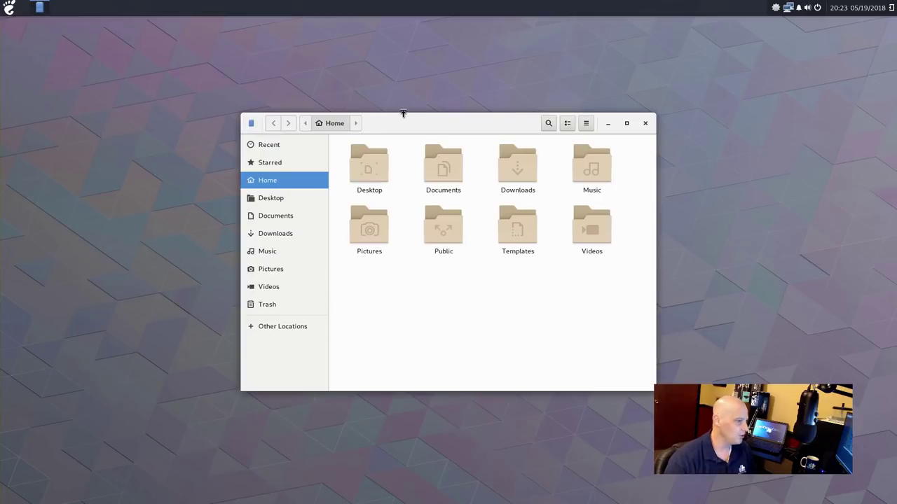
drag(425, 121, 325, 134)
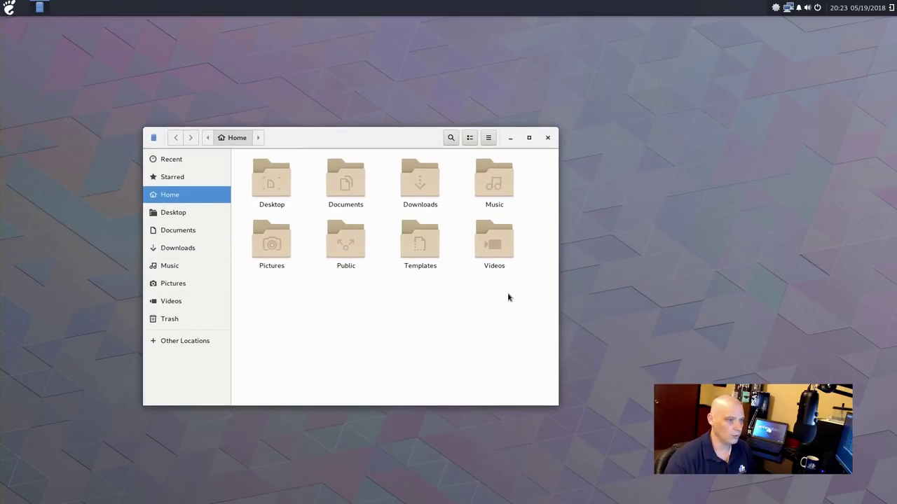
drag(508, 296, 298, 198)
click(286, 191)
click(304, 301)
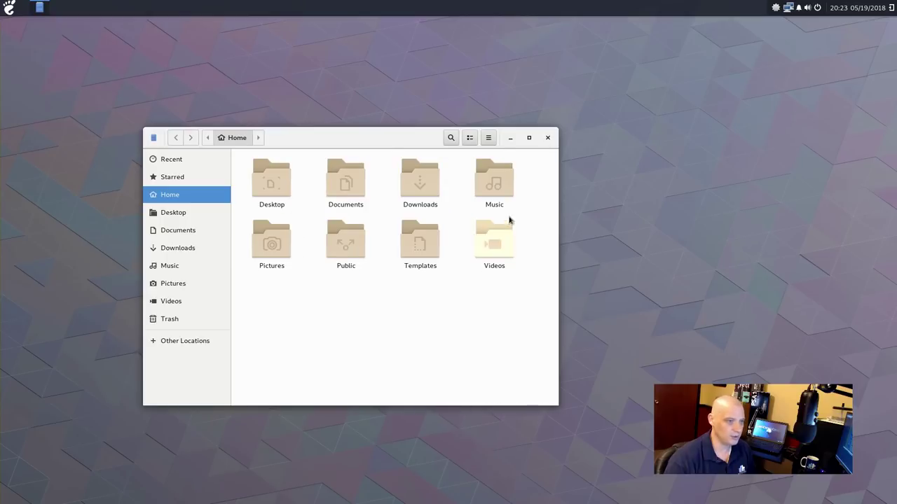
click(547, 139)
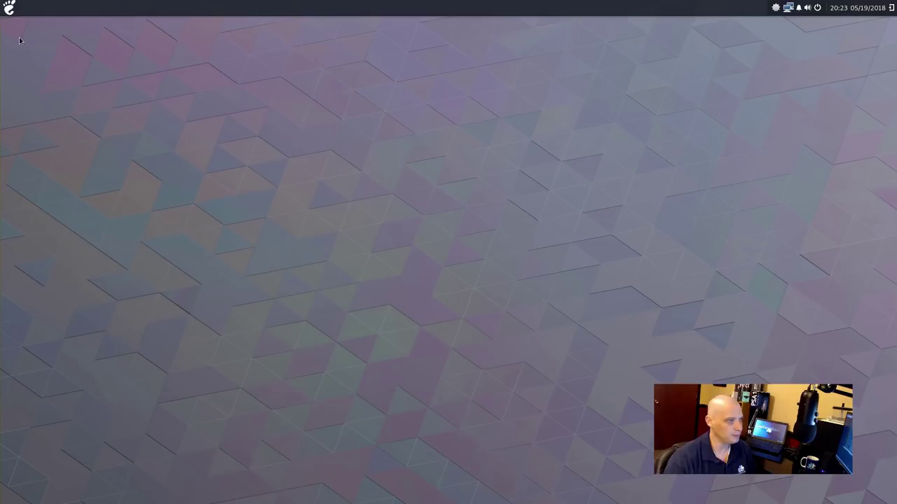
click(11, 7)
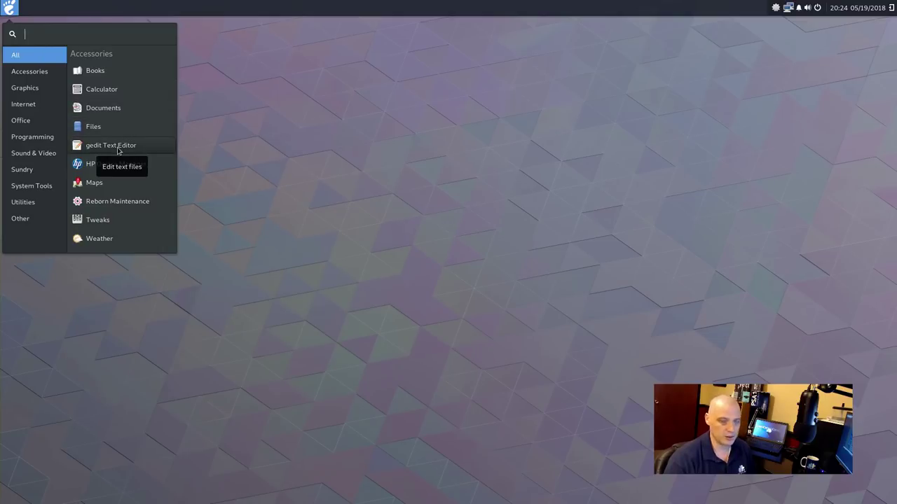
click(111, 146)
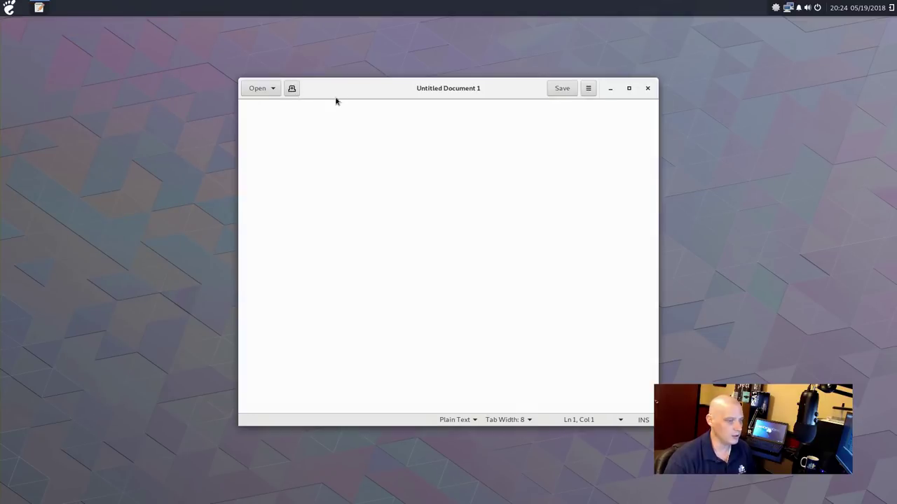
click(587, 88)
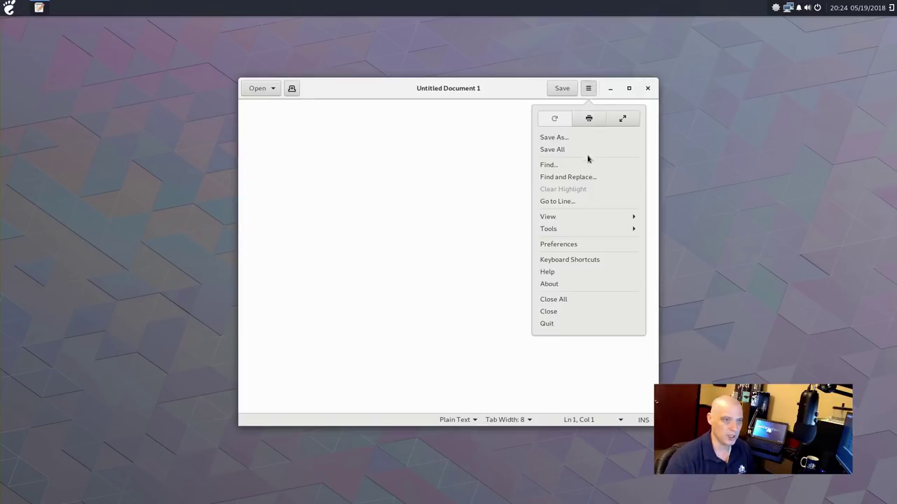
click(563, 285)
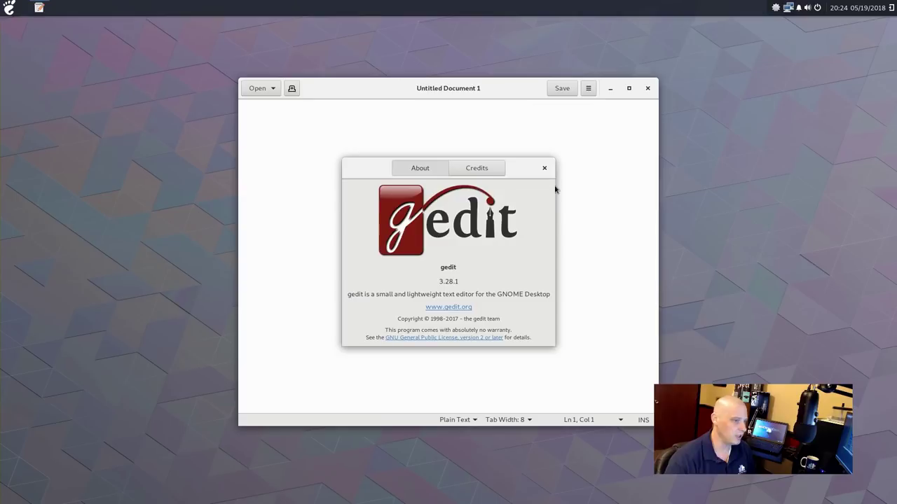
click(545, 168)
click(648, 88)
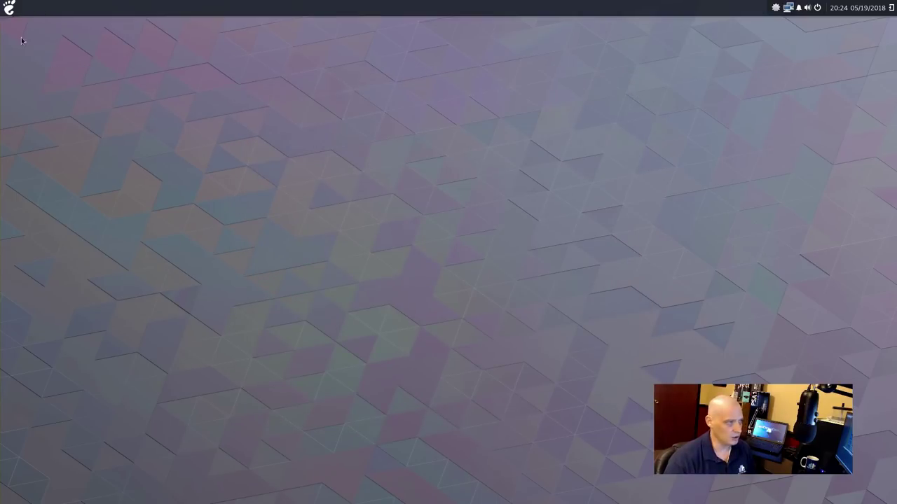
click(9, 9)
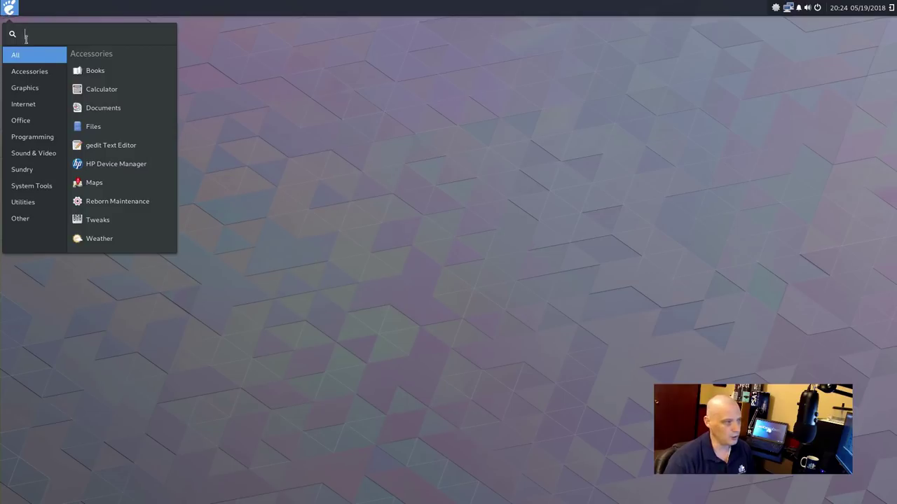
mouse_move(36, 78)
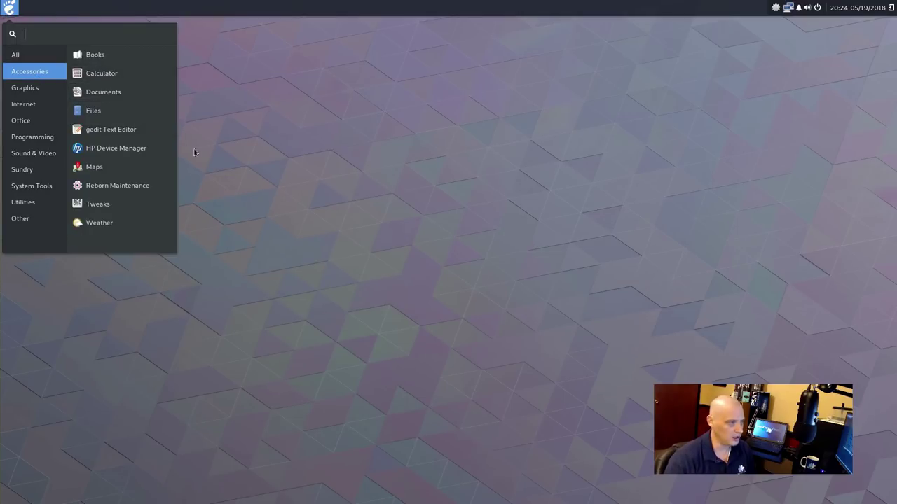
click(166, 178)
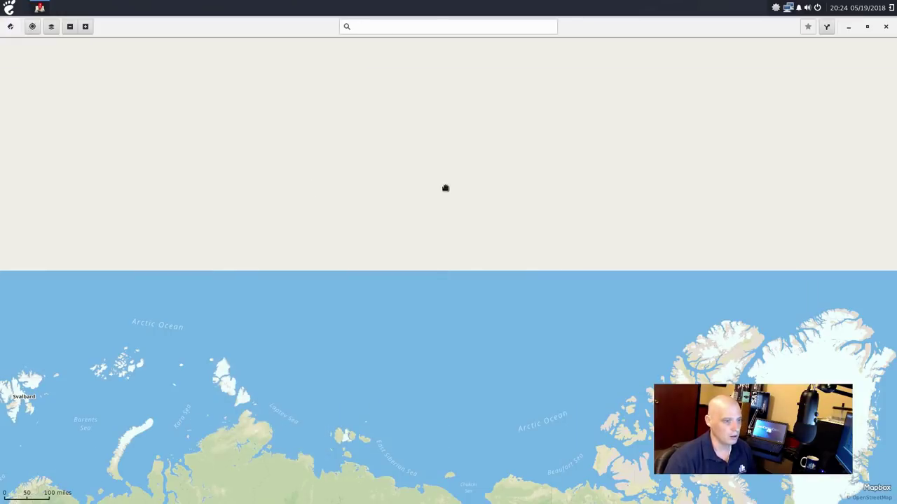
scroll(421, 120, down, 3)
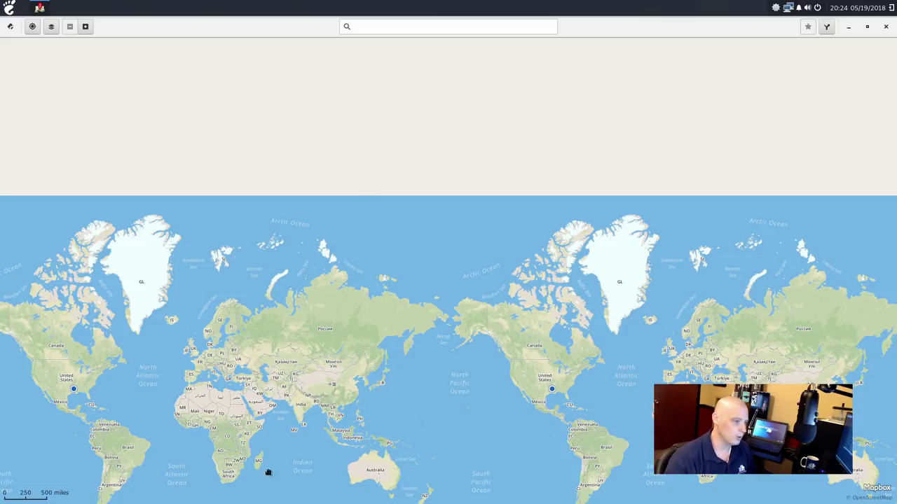
scroll(244, 430, up, 5)
scroll(244, 430, up, 5)
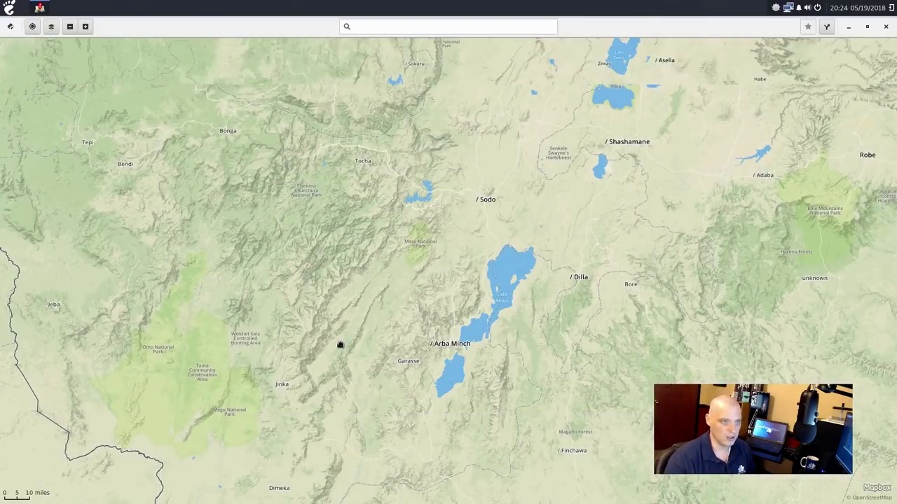
scroll(341, 345, up, 2)
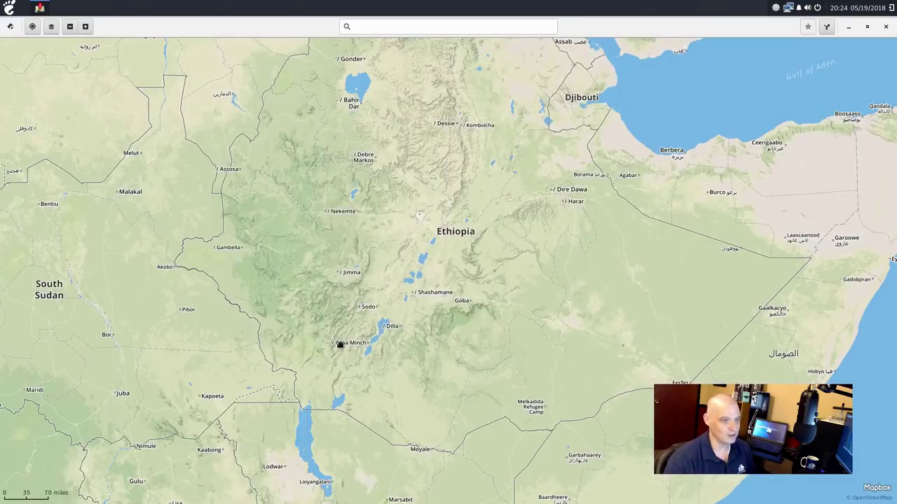
scroll(458, 282, down, 3)
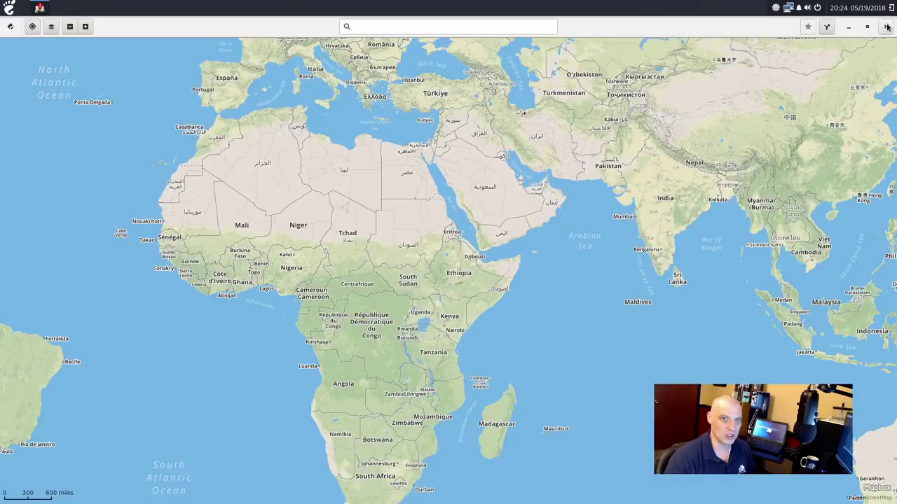
click(886, 28)
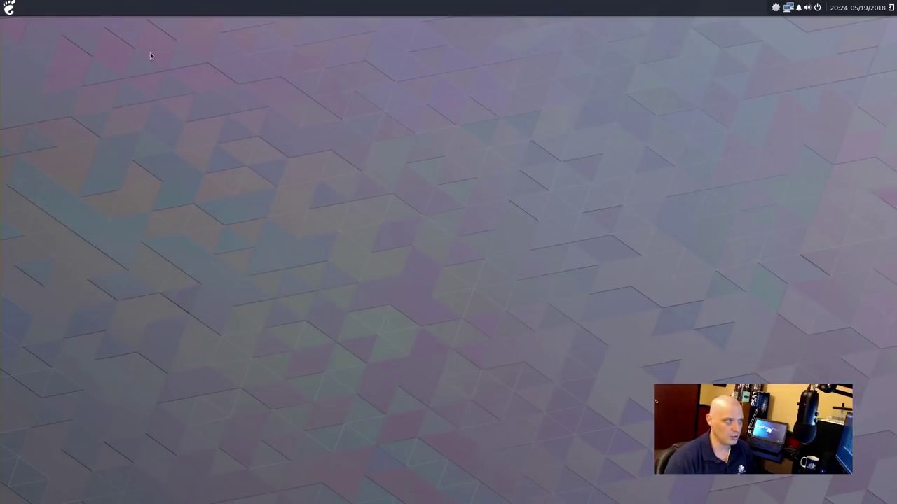
click(9, 7)
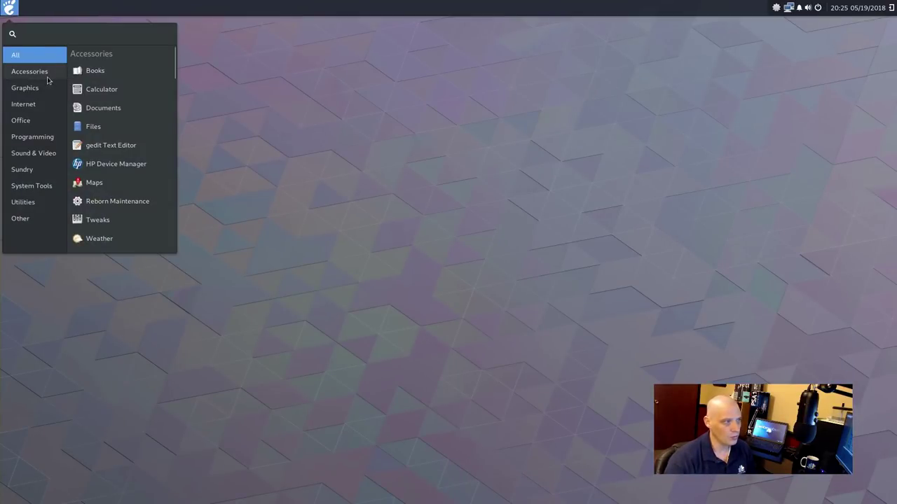
click(46, 78)
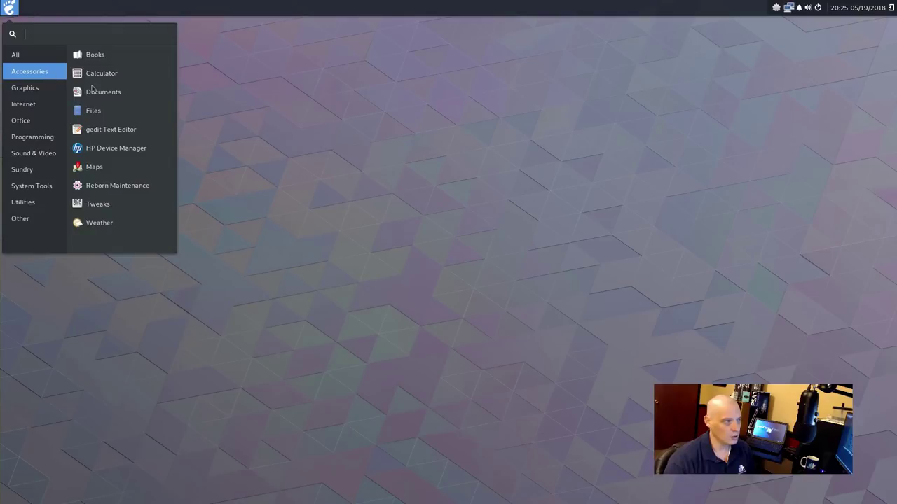
click(153, 185)
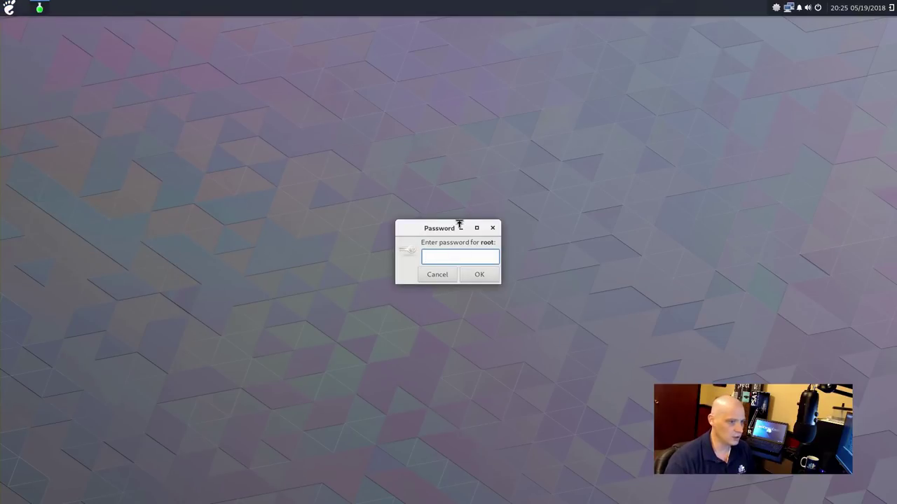
text(*)
key(BackSpace)
text(**)
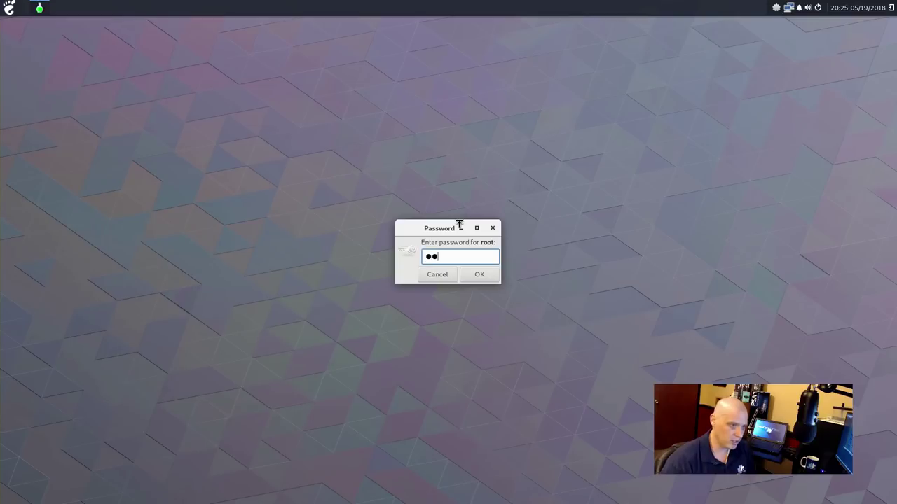
click(479, 274)
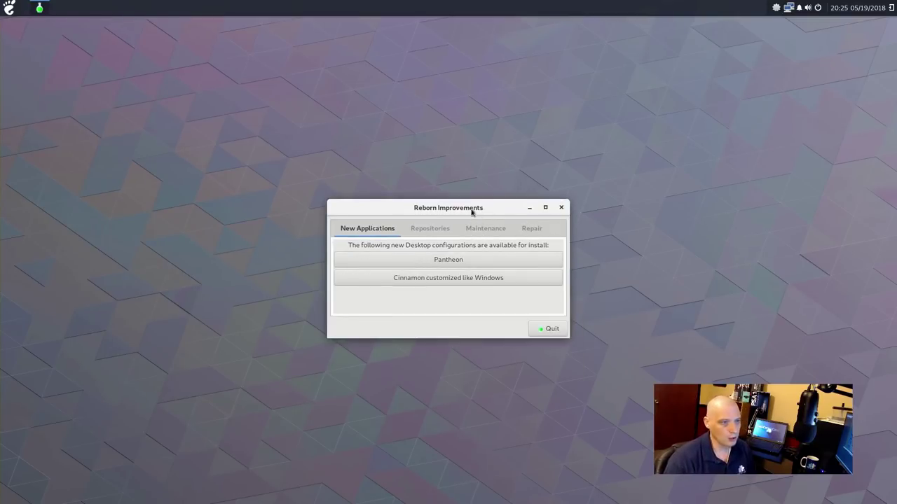
drag(474, 211, 332, 140)
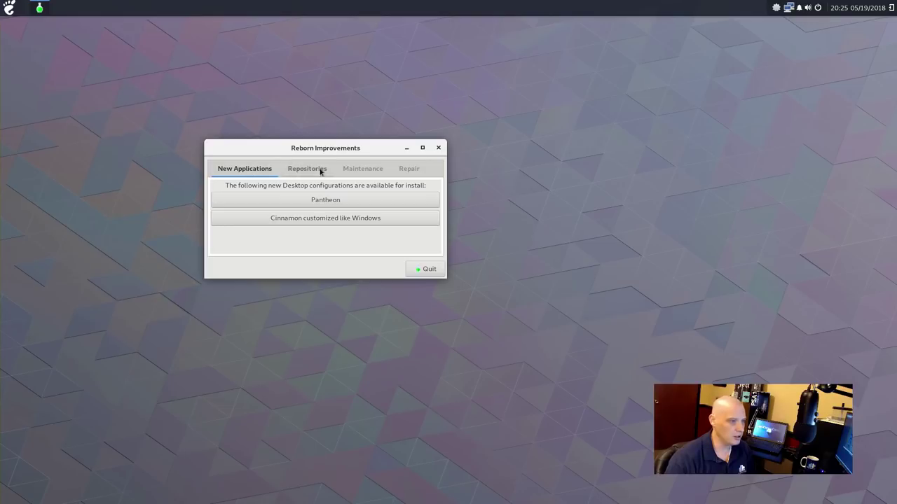
click(321, 169)
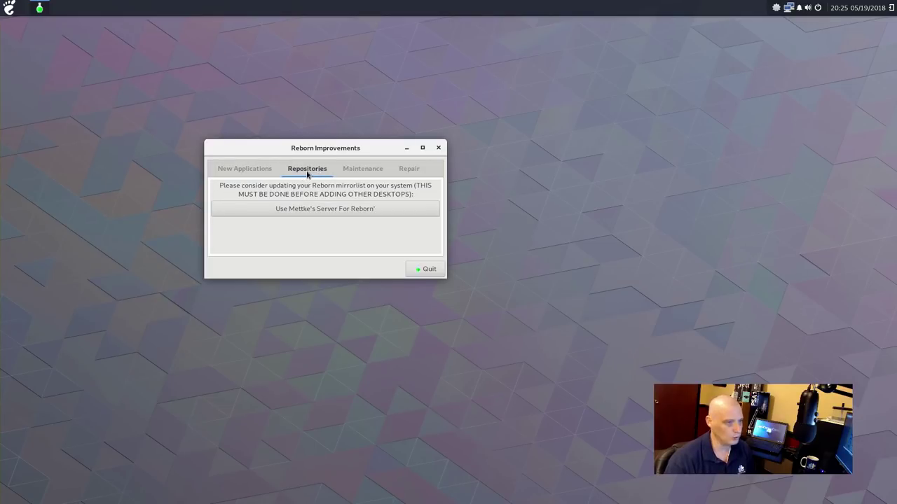
click(367, 175)
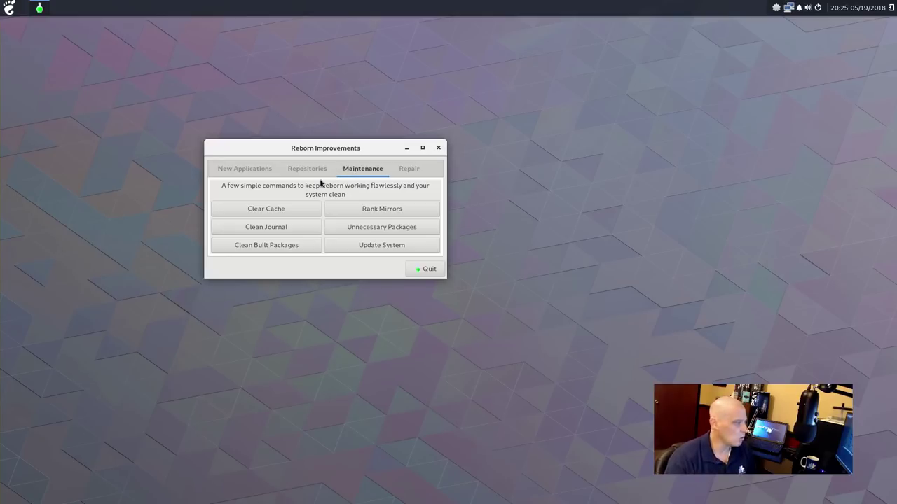
click(405, 170)
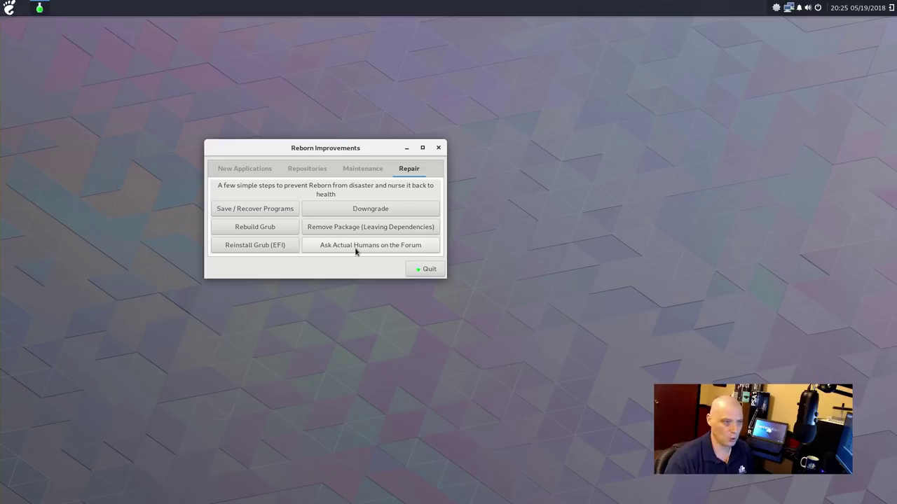
click(425, 269)
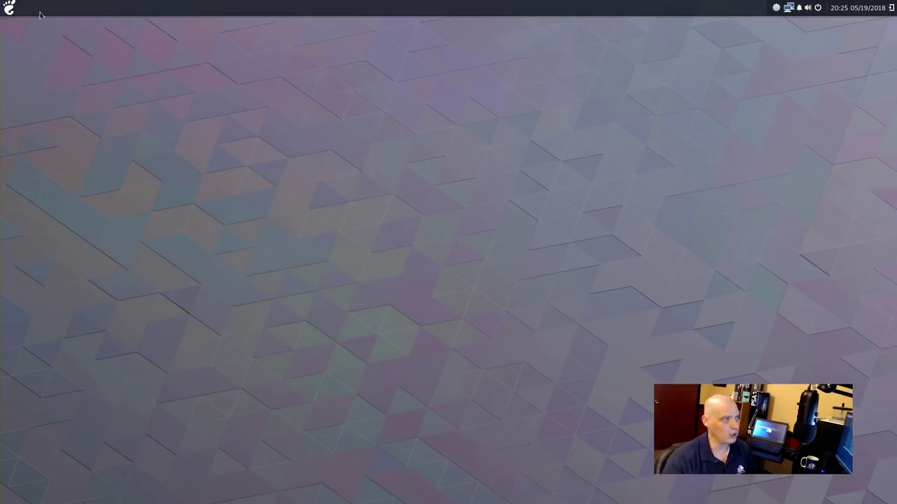
Launch Tweaks from the applications menu, move its window left, then close it
click(9, 6)
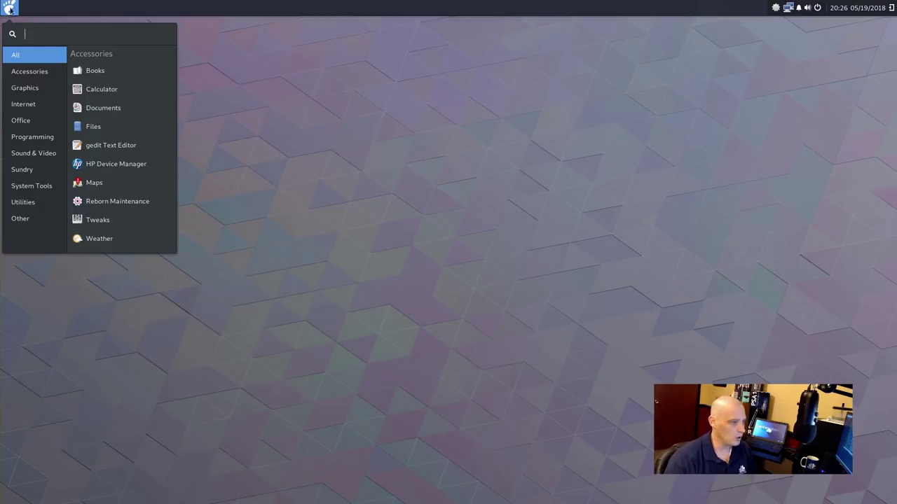
click(160, 223)
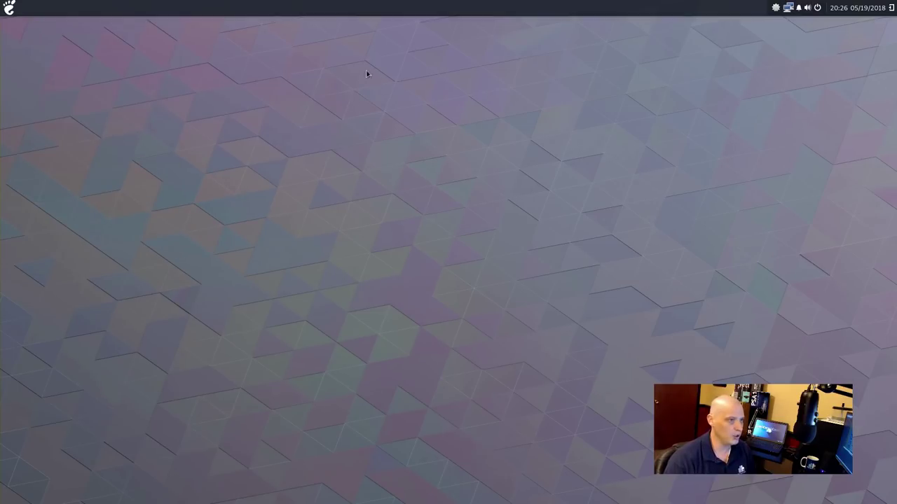
drag(492, 118, 360, 112)
click(518, 111)
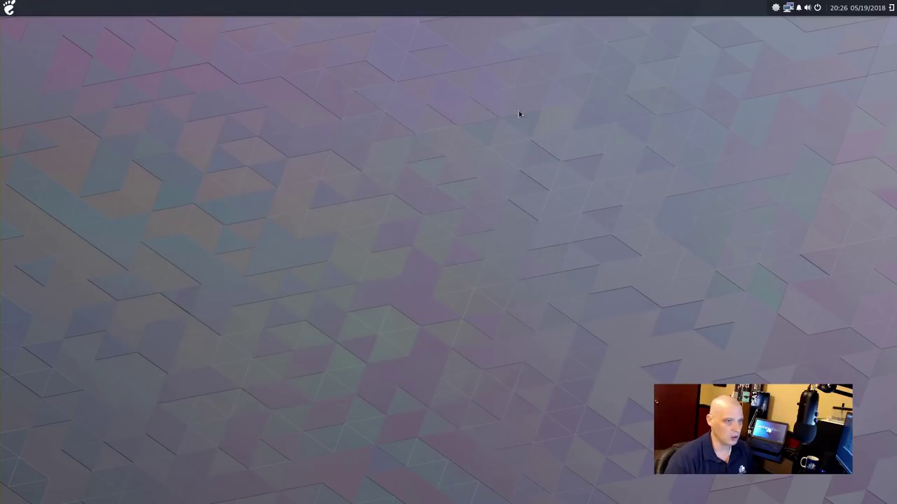
Launch Weather from the Accessories applications
click(10, 8)
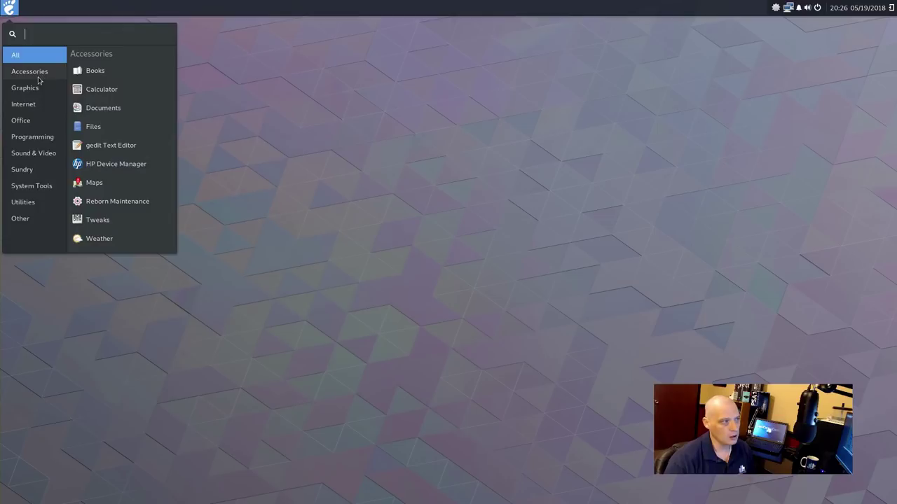
mouse_move(39, 77)
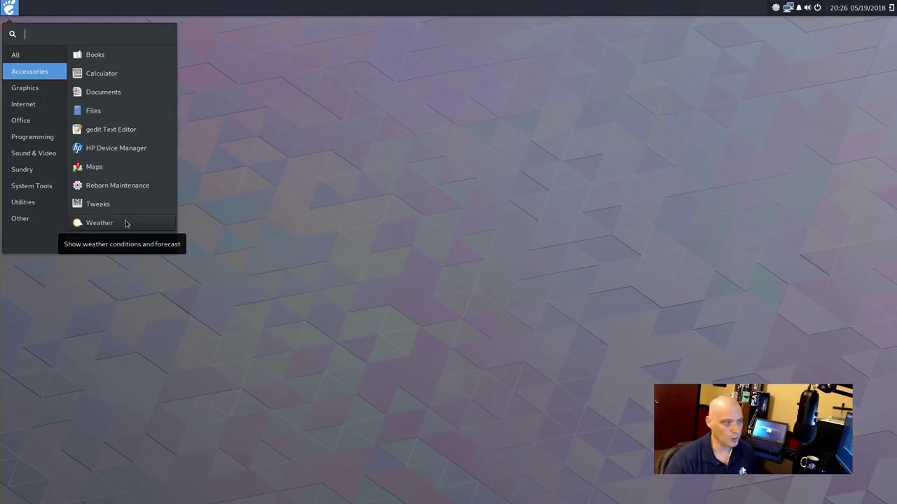
click(126, 223)
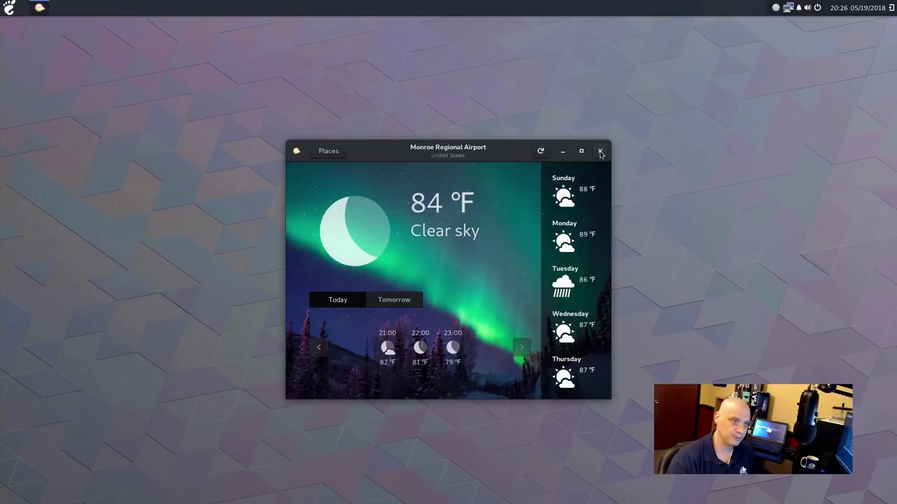
click(599, 151)
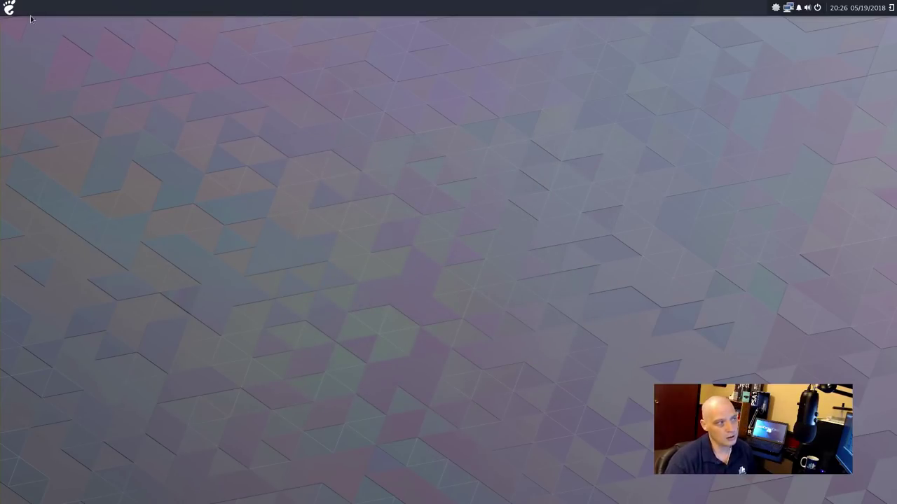
click(10, 7)
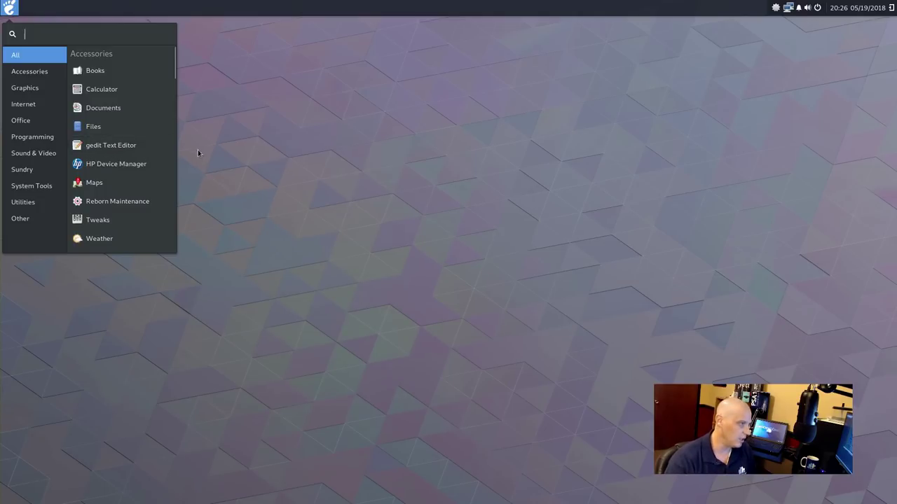
Launch Firefox from the Internet category of the applications menu
click(27, 89)
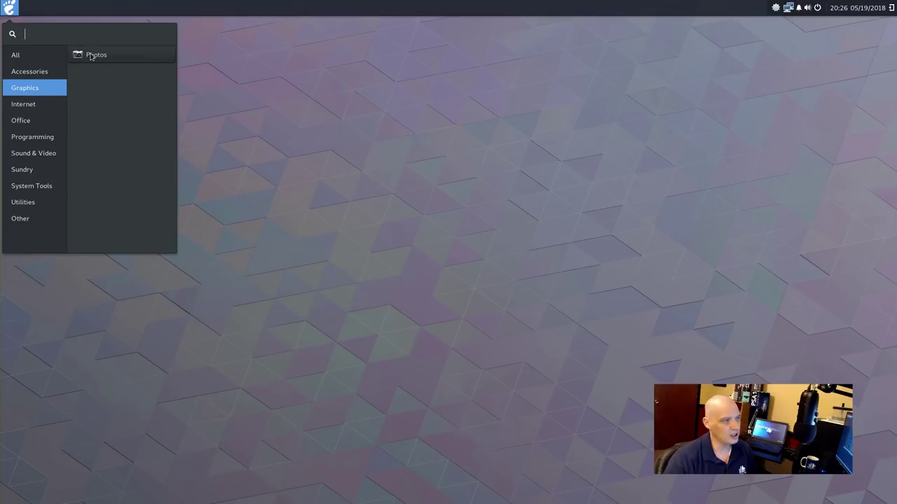
click(55, 110)
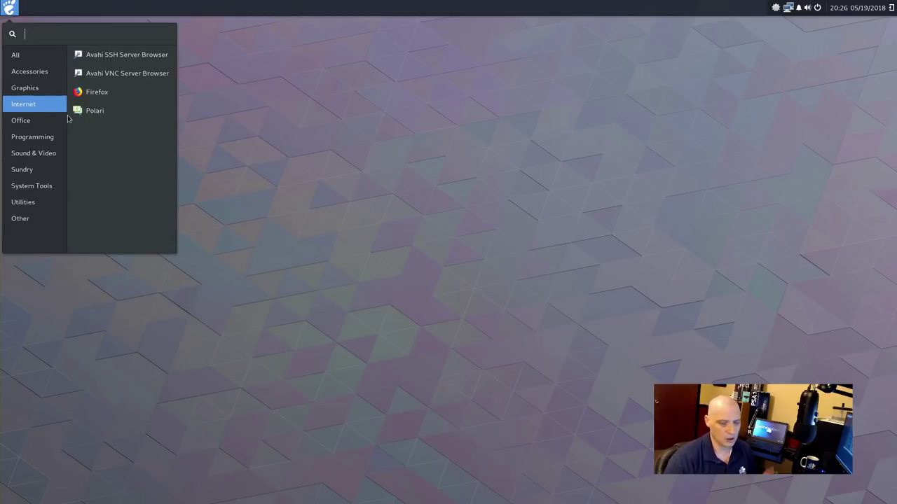
click(118, 92)
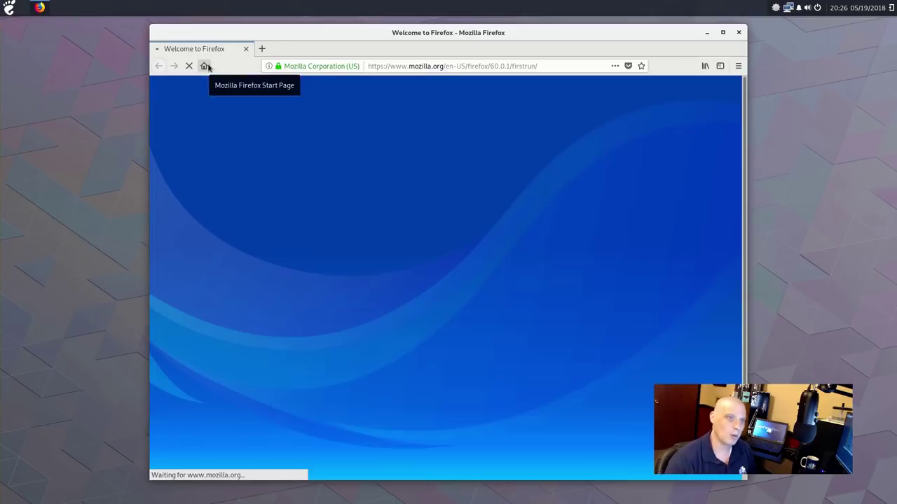
Check in About Firefox that the version is 60.0.1, then close it
click(738, 67)
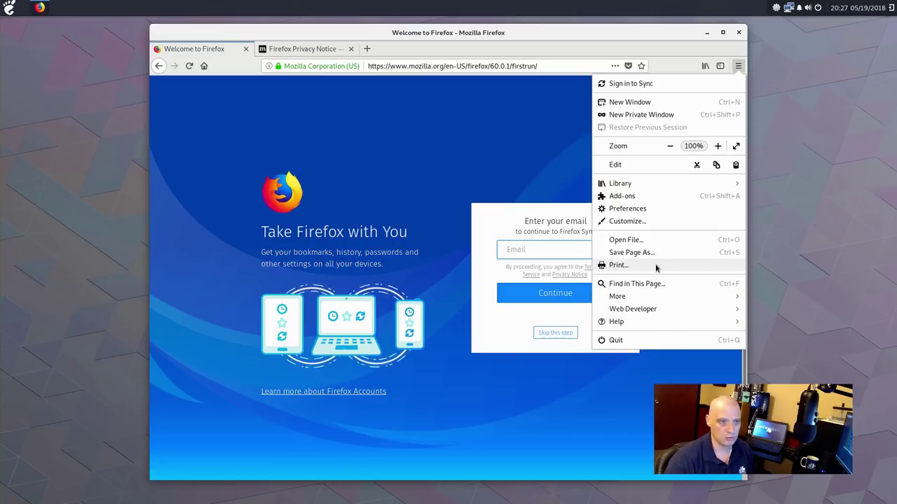
click(635, 321)
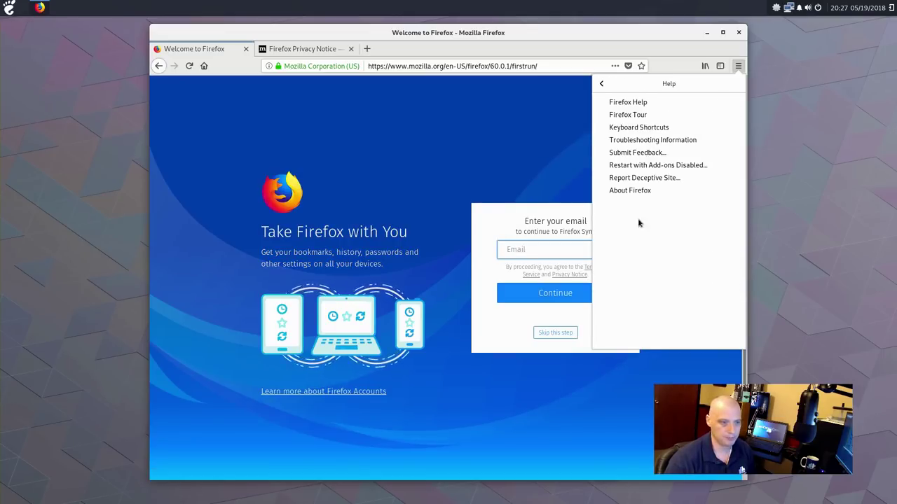
click(633, 191)
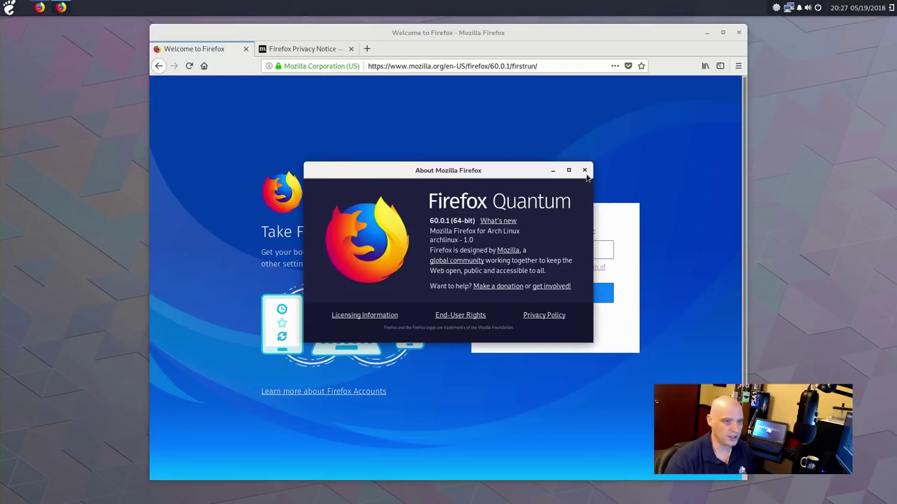
click(585, 170)
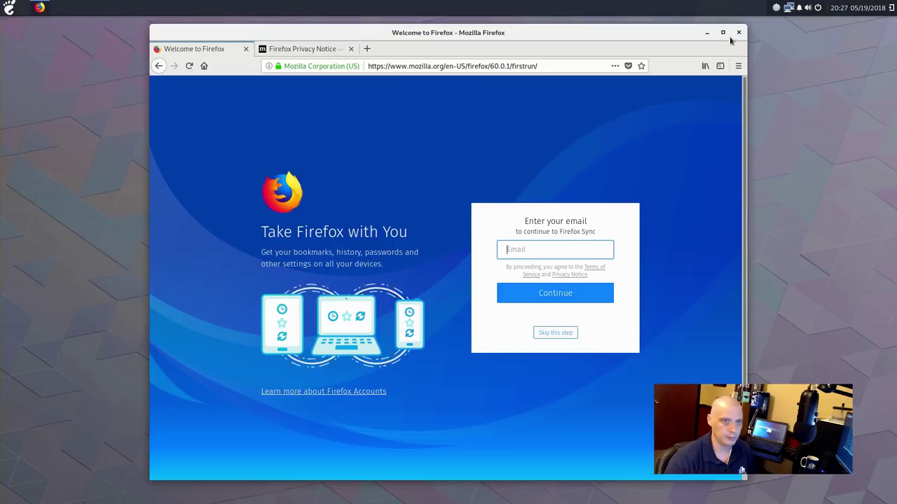
Close the Firefox window, confirming closure of both tabs
click(737, 32)
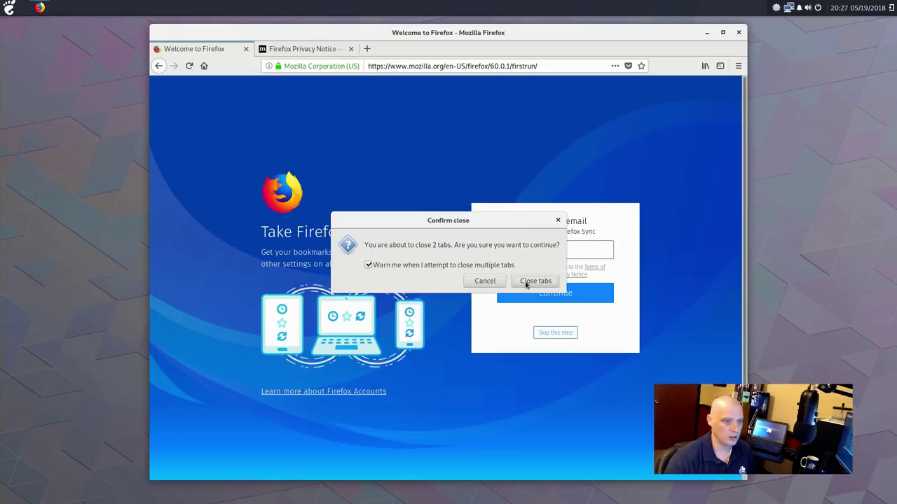
click(526, 283)
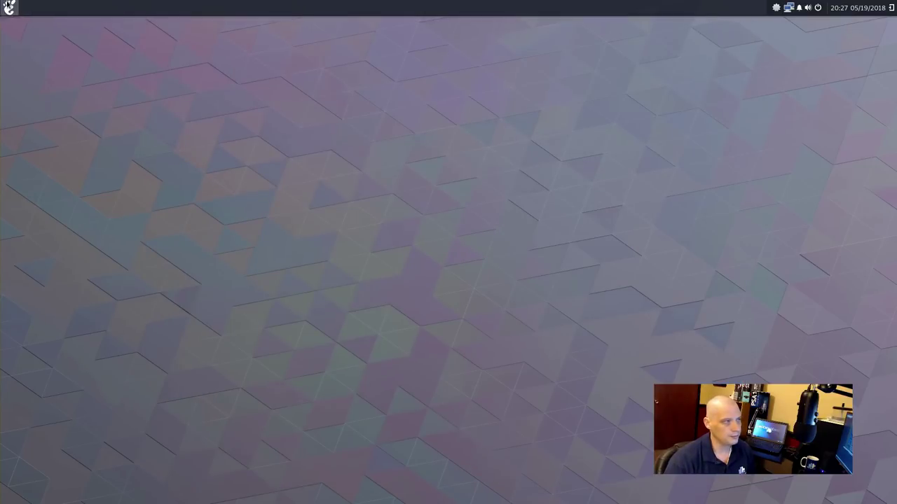
click(10, 7)
Launch Polari from the Internet apps, skip its network setup, then quit it completely
click(44, 110)
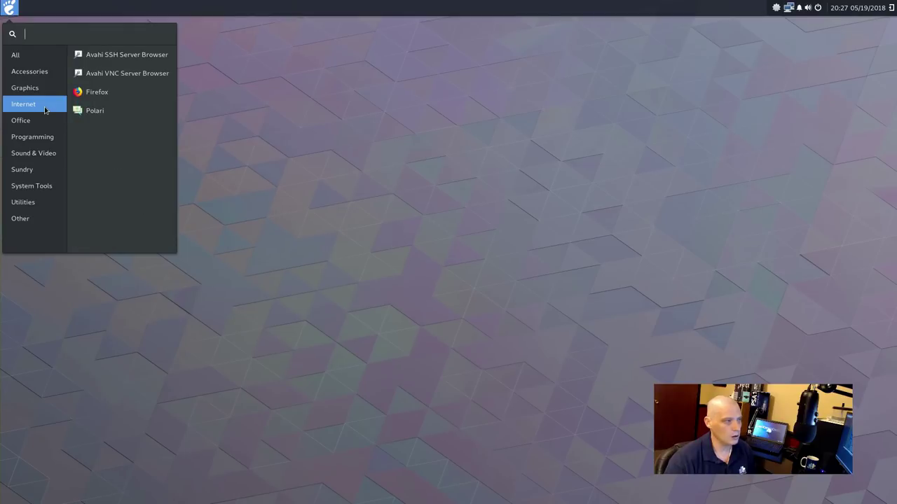
click(124, 114)
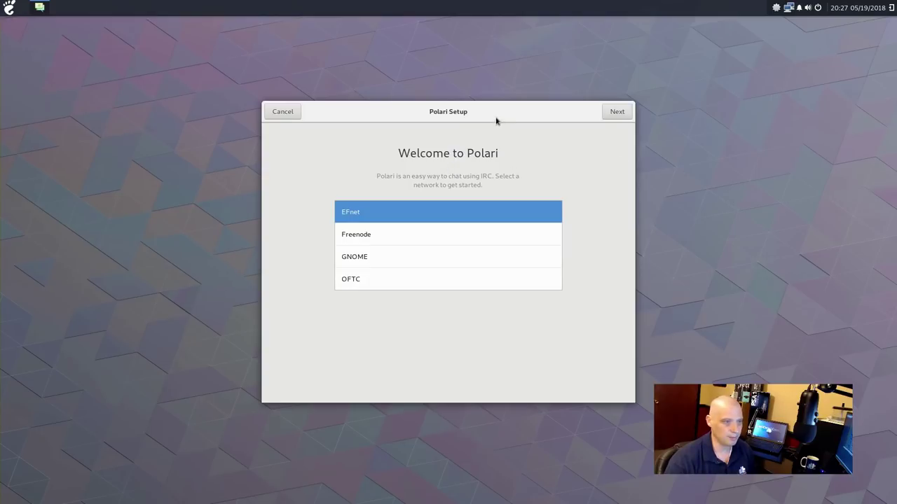
drag(496, 118, 393, 101)
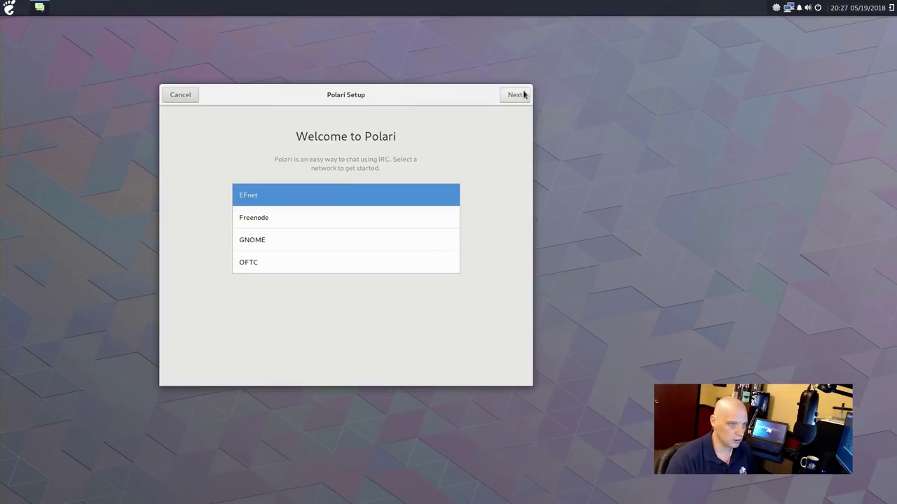
click(180, 96)
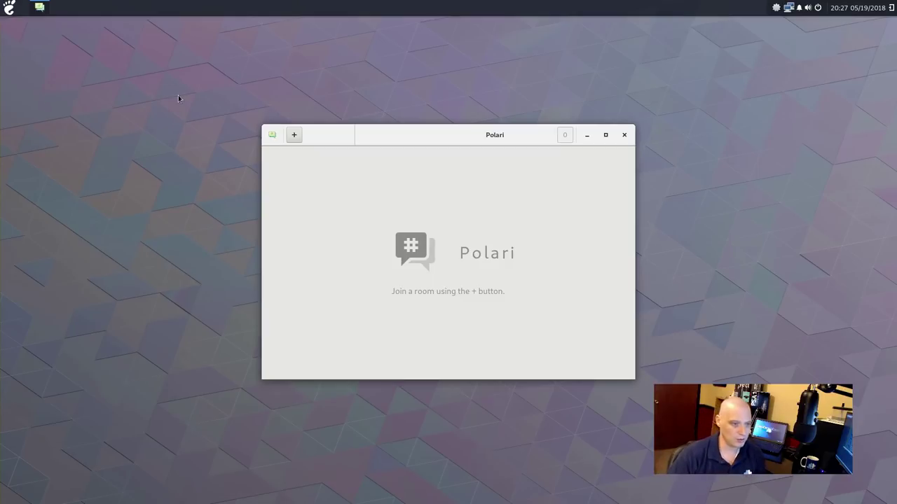
click(624, 135)
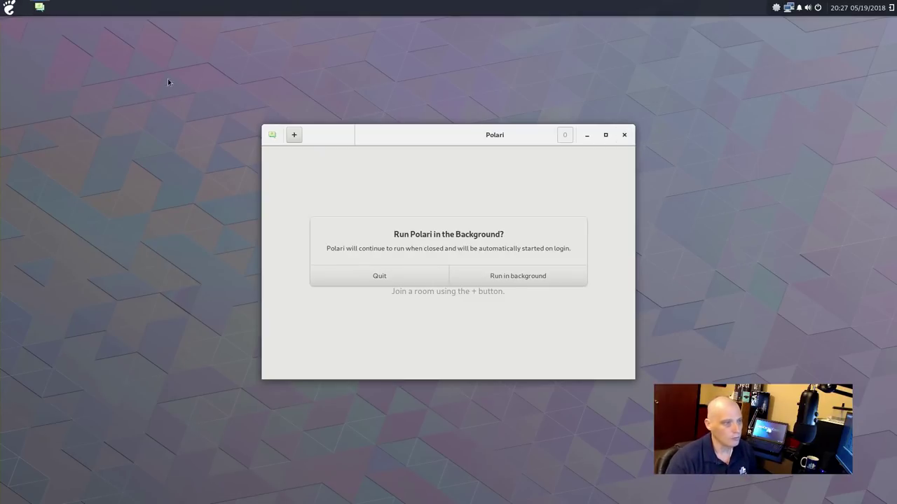
click(416, 275)
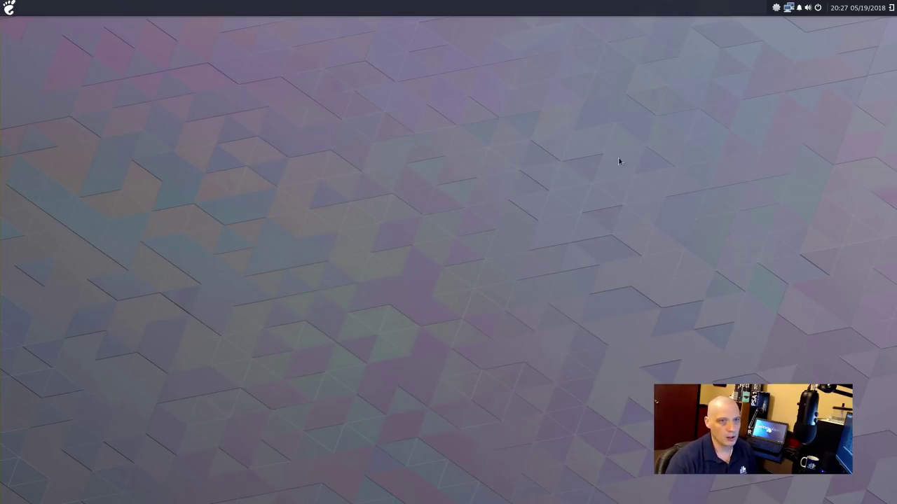
Browse the Office, Programming and Sound & Video apps, then open and close Brasero Disc Burner
click(9, 7)
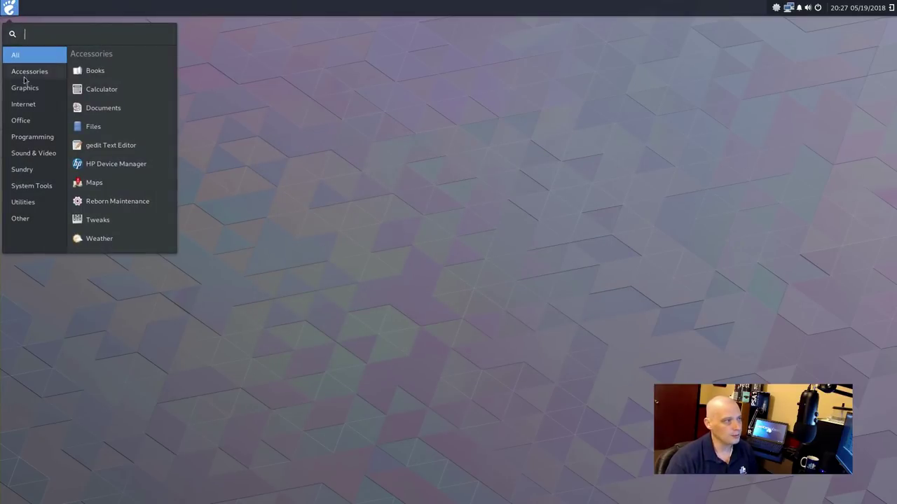
click(22, 123)
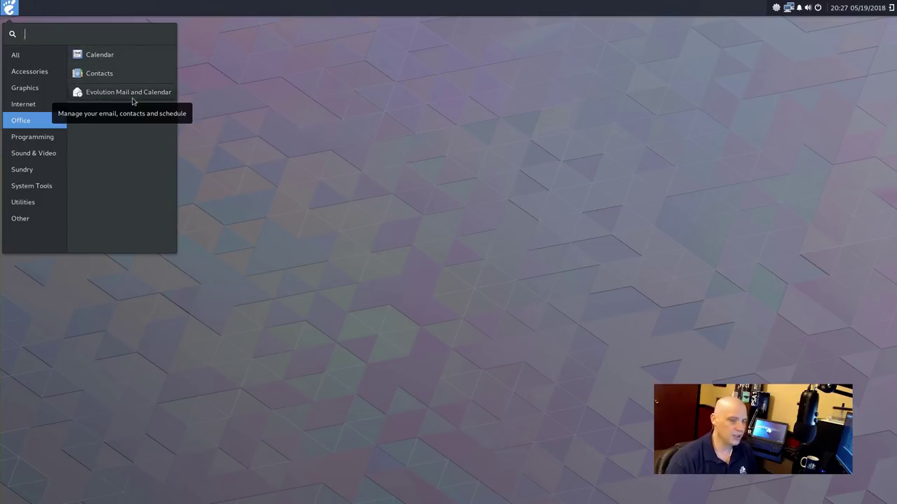
click(59, 143)
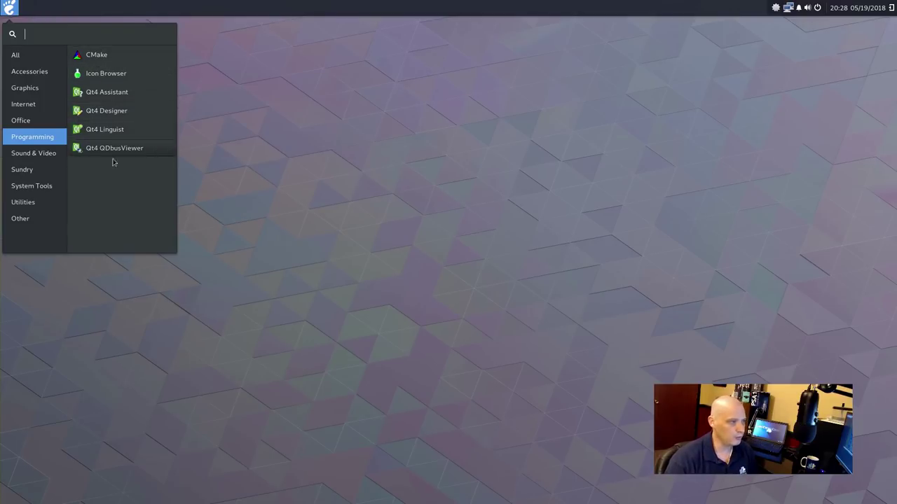
click(33, 153)
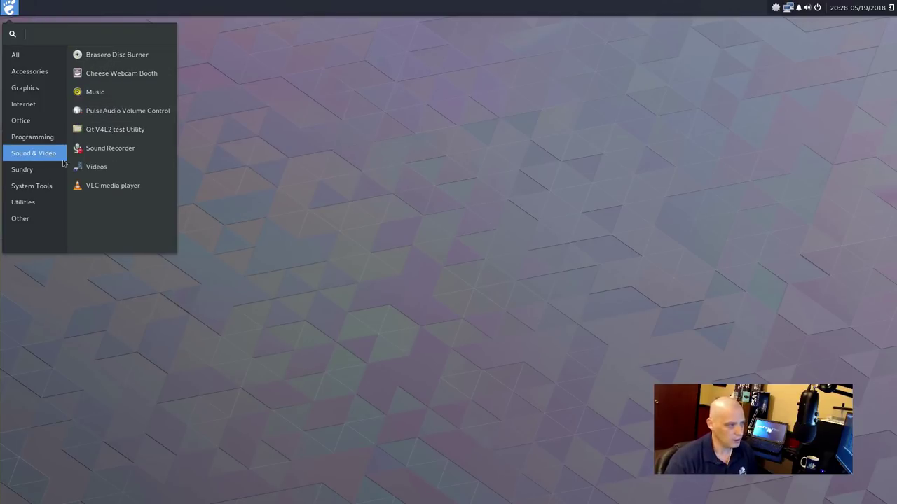
click(143, 61)
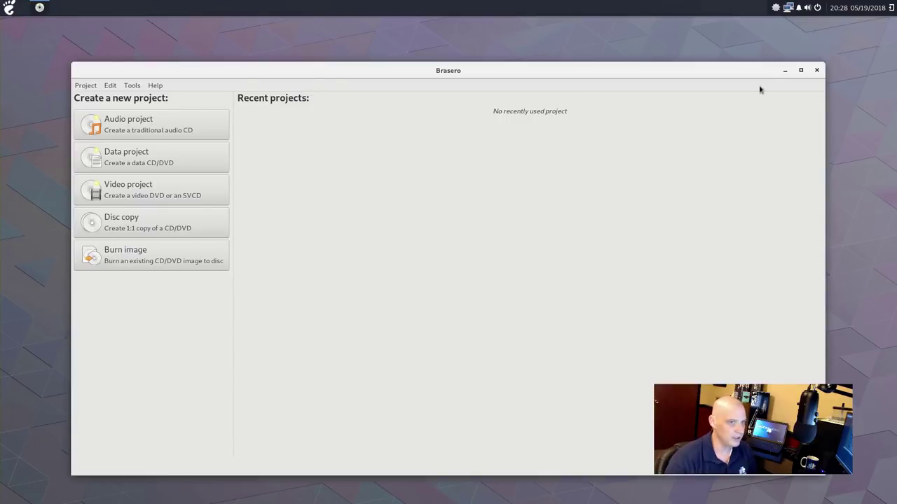
click(816, 71)
click(9, 8)
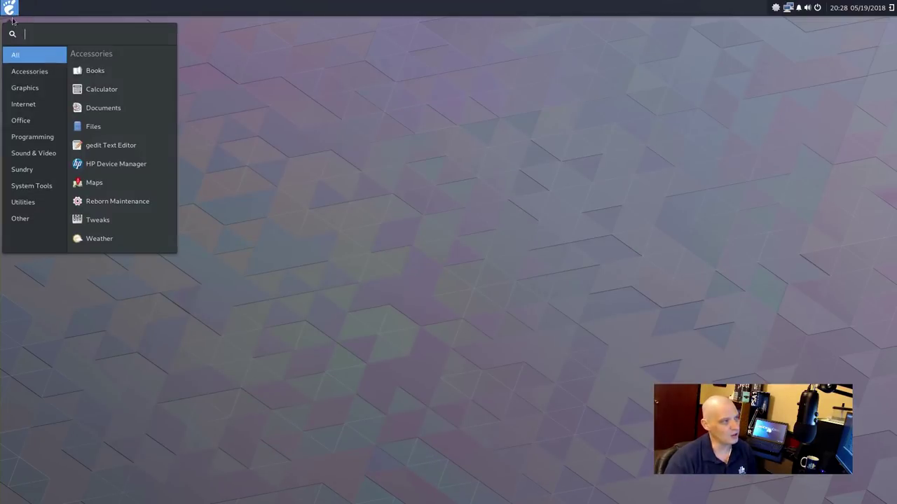
mouse_move(42, 153)
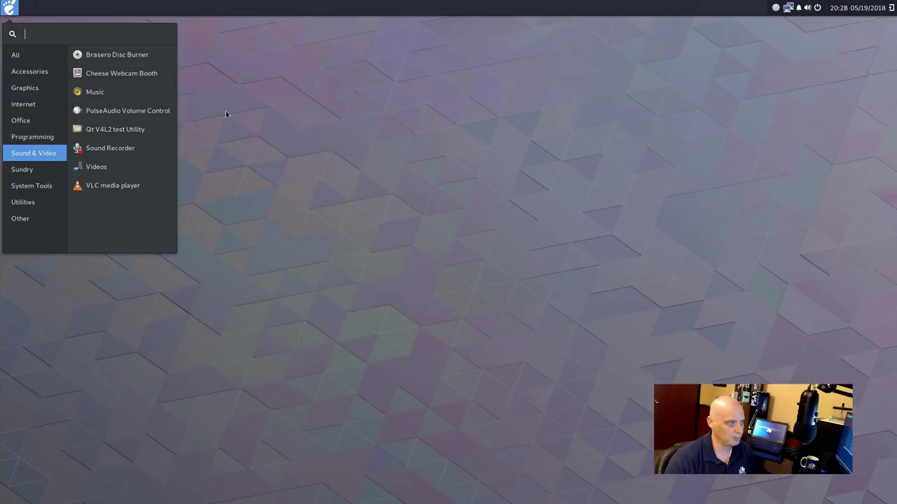
click(154, 94)
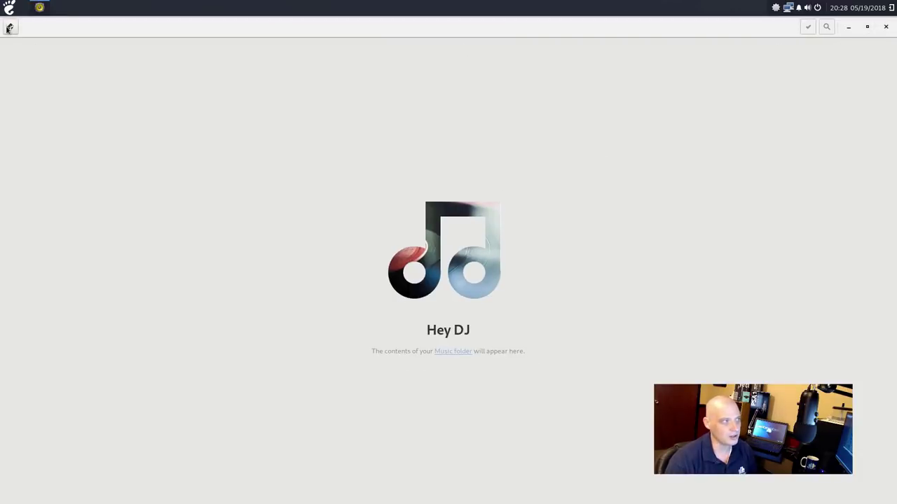
click(9, 27)
click(26, 79)
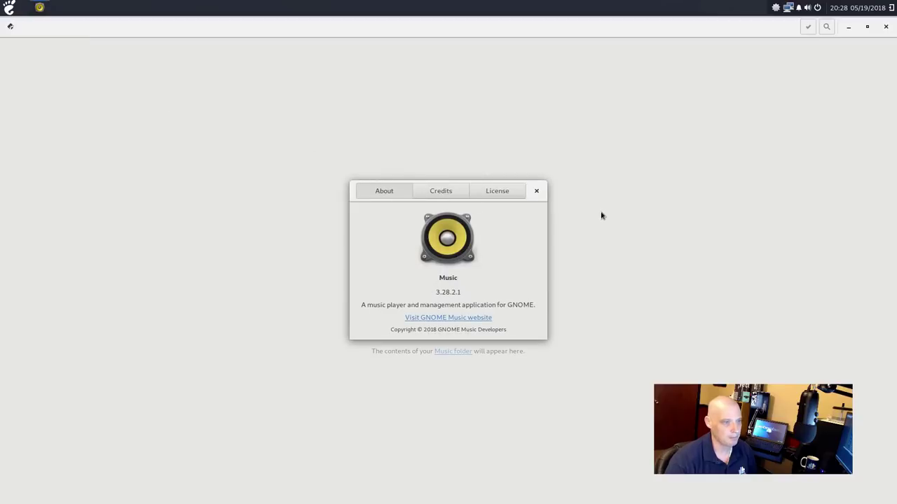
click(537, 191)
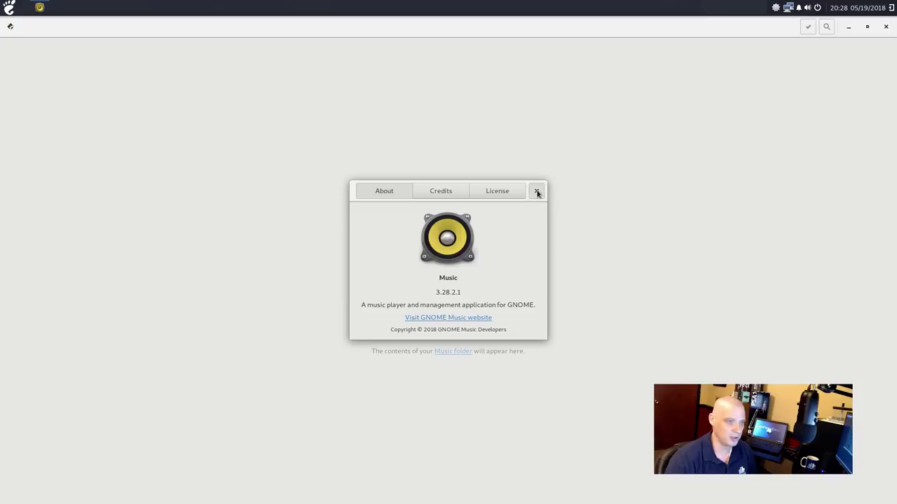
click(886, 27)
click(9, 8)
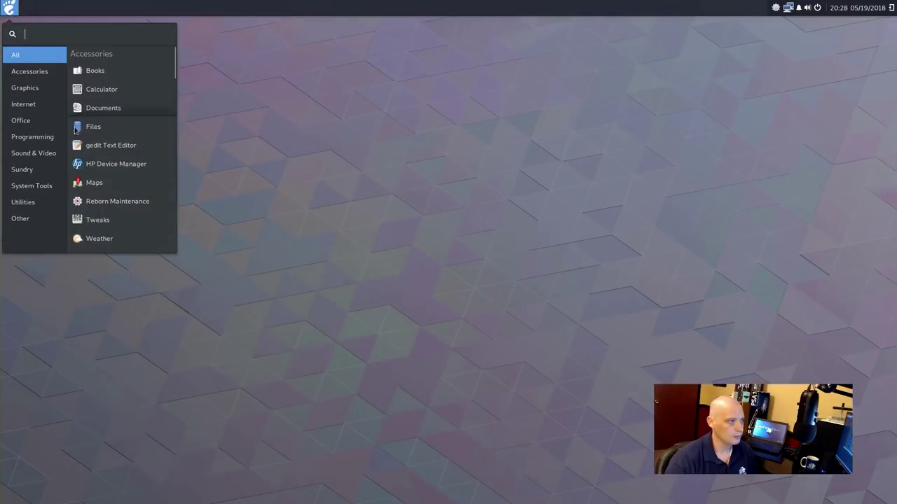
click(38, 155)
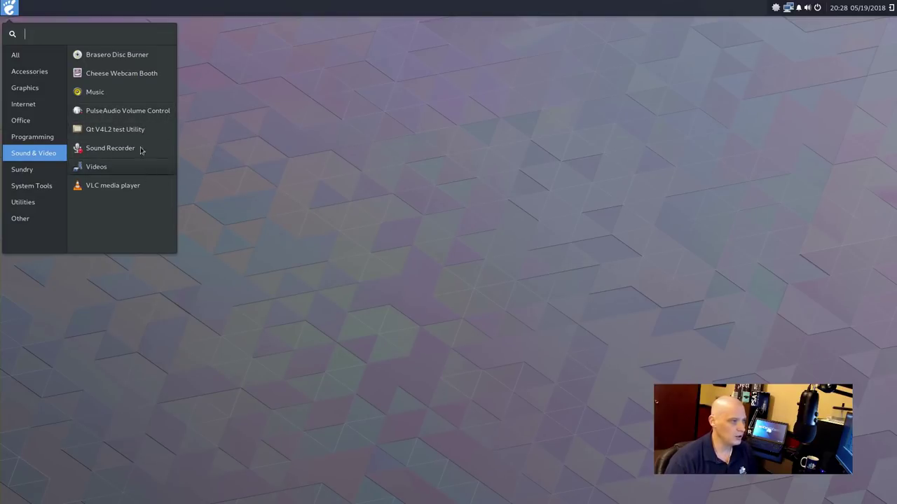
click(127, 169)
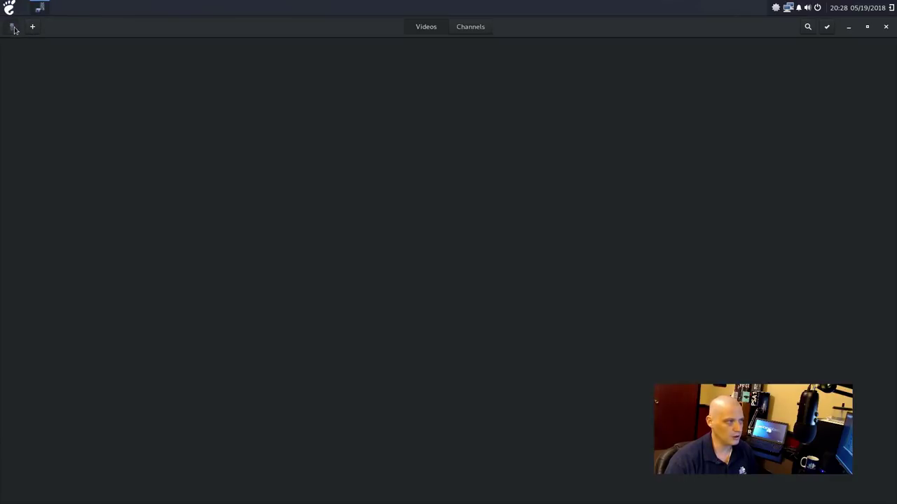
click(13, 28)
click(45, 94)
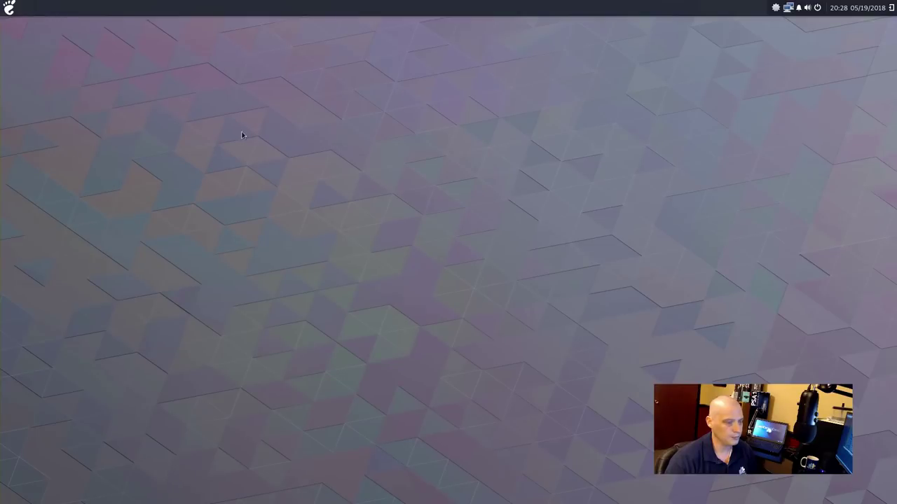
click(10, 8)
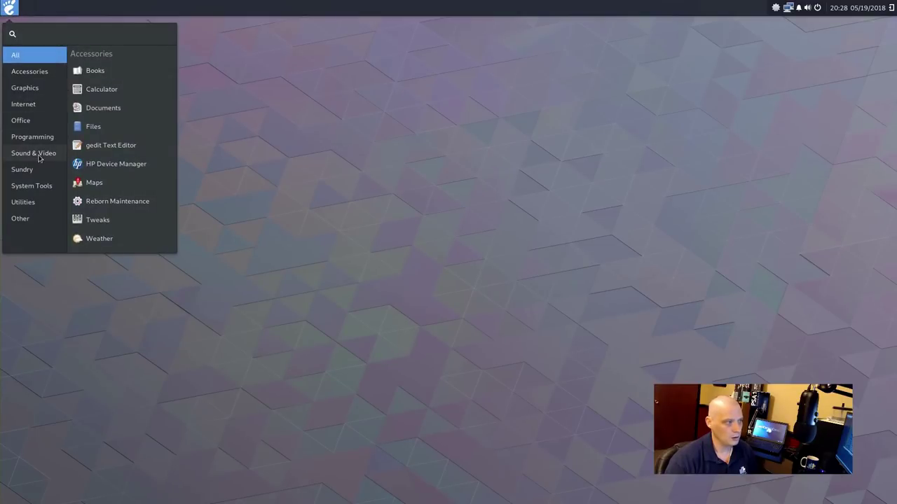
Launch VLC, accept its privacy notice, close it, and reopen the menu at Sundry
mouse_move(42, 156)
click(110, 190)
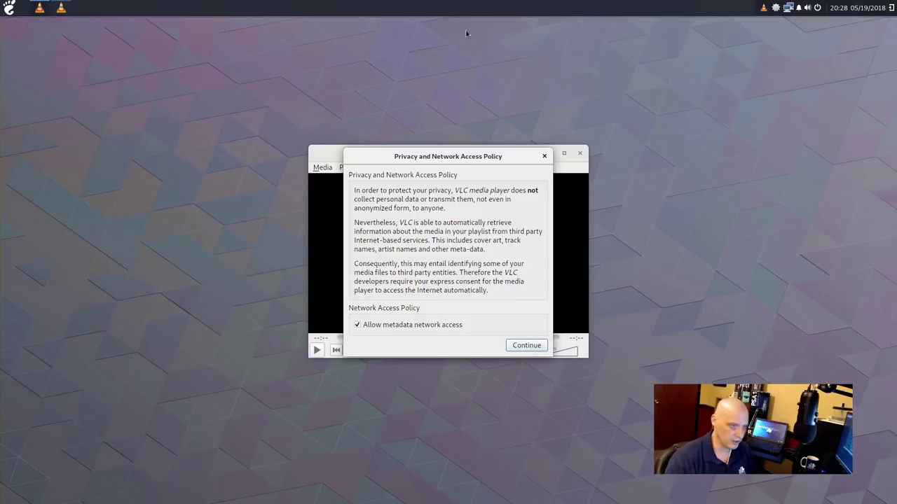
click(544, 156)
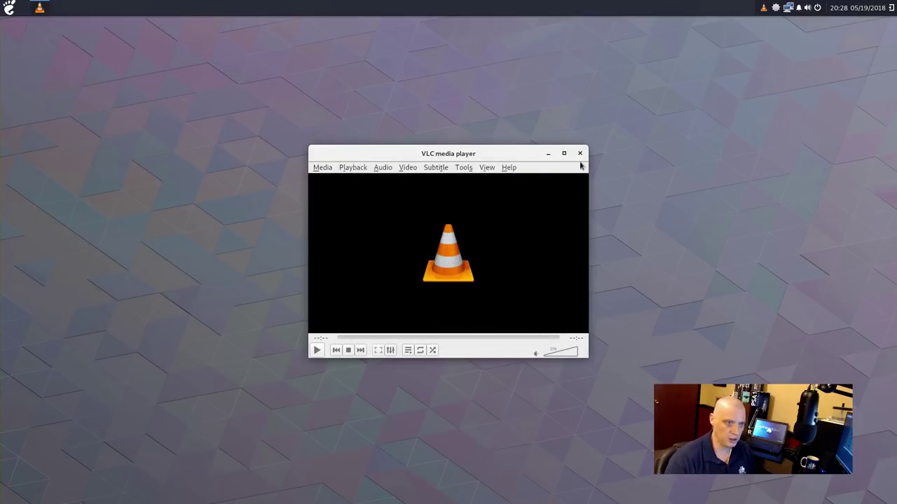
click(580, 153)
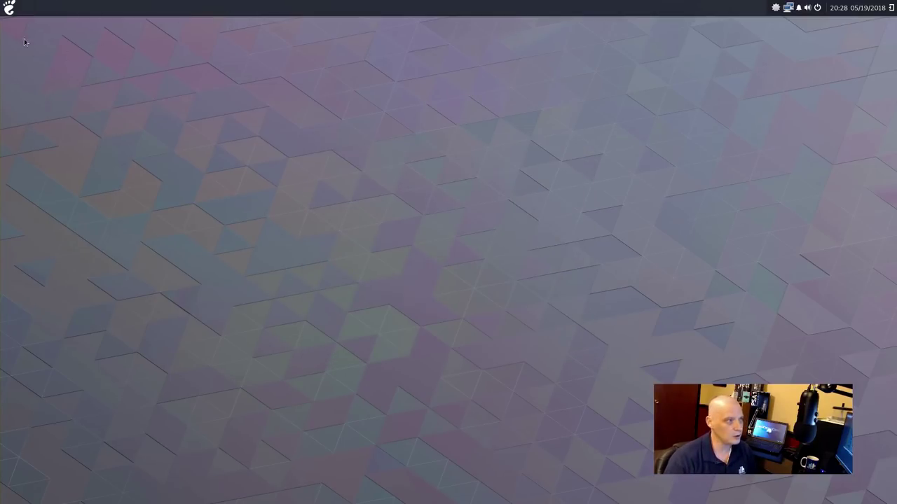
click(9, 7)
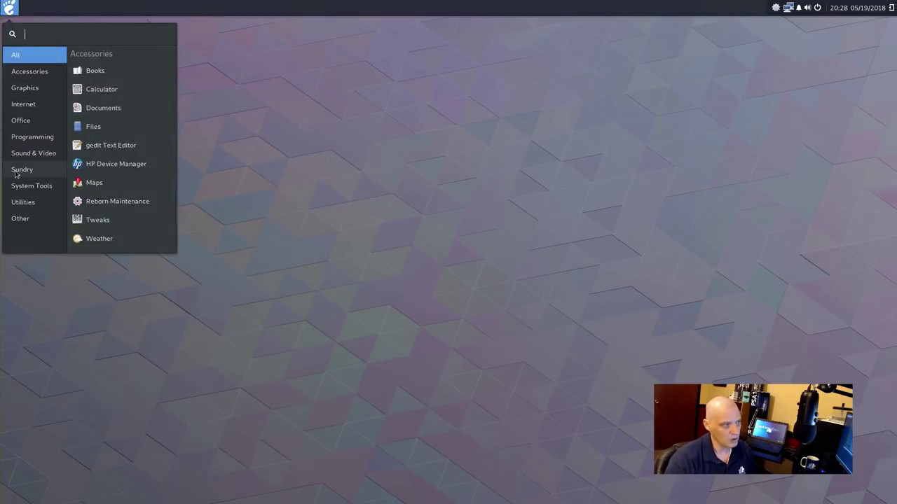
mouse_move(16, 173)
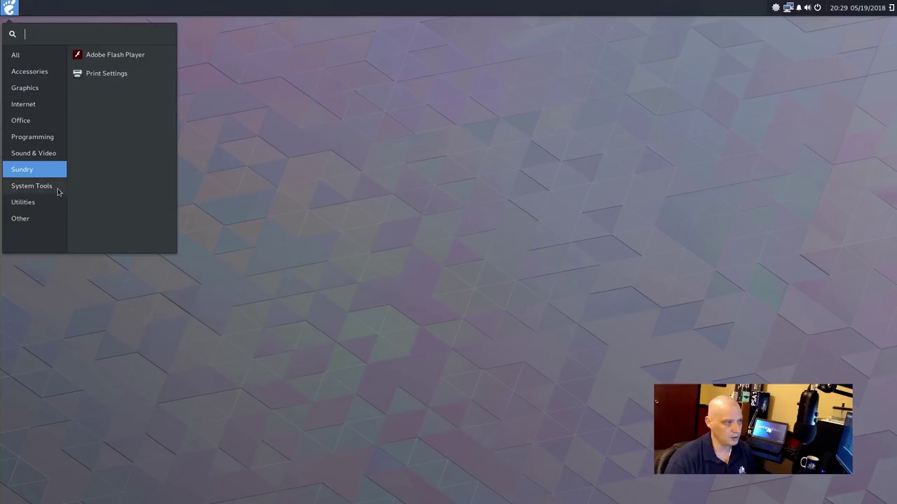
Open Budgie Desktop Settings from System Tools, review its Adwaita dark Style page, and close it
mouse_move(57, 187)
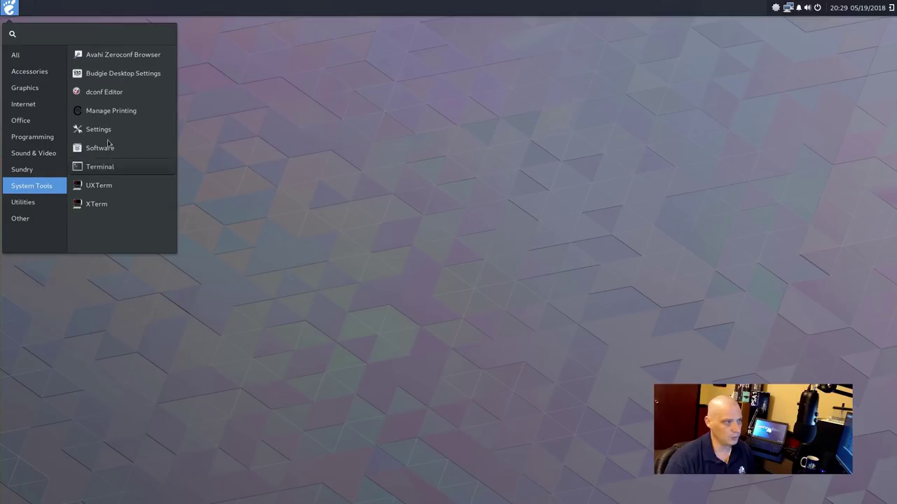
click(141, 74)
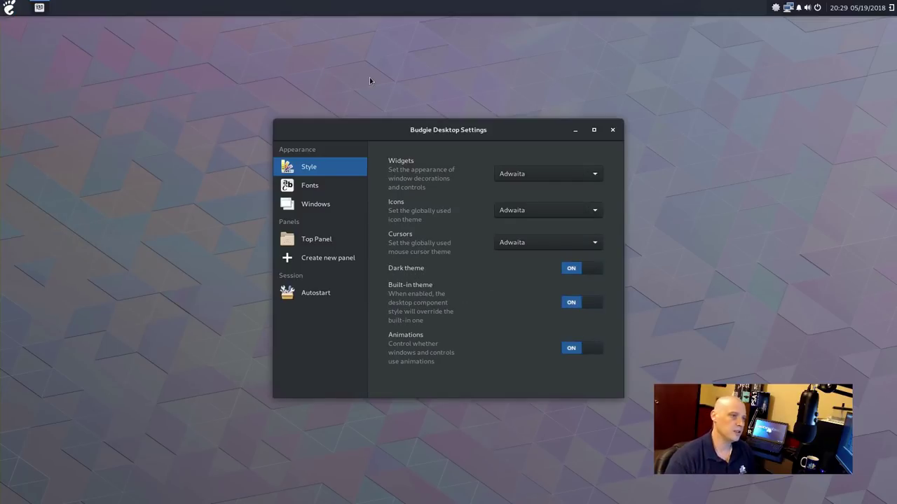
drag(434, 131, 376, 136)
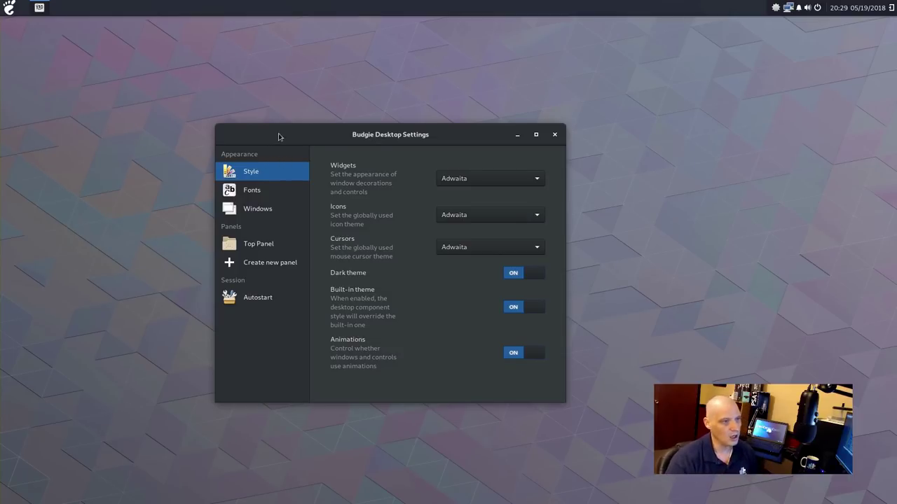
drag(313, 131, 274, 100)
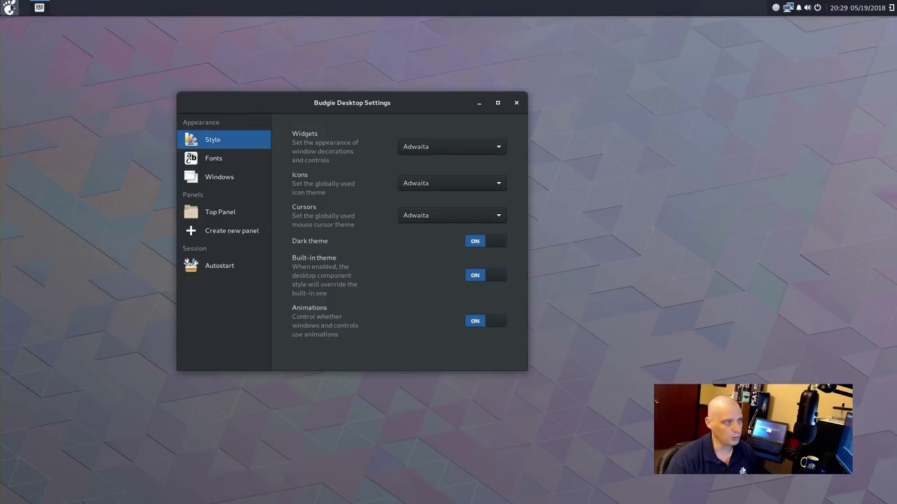
click(516, 103)
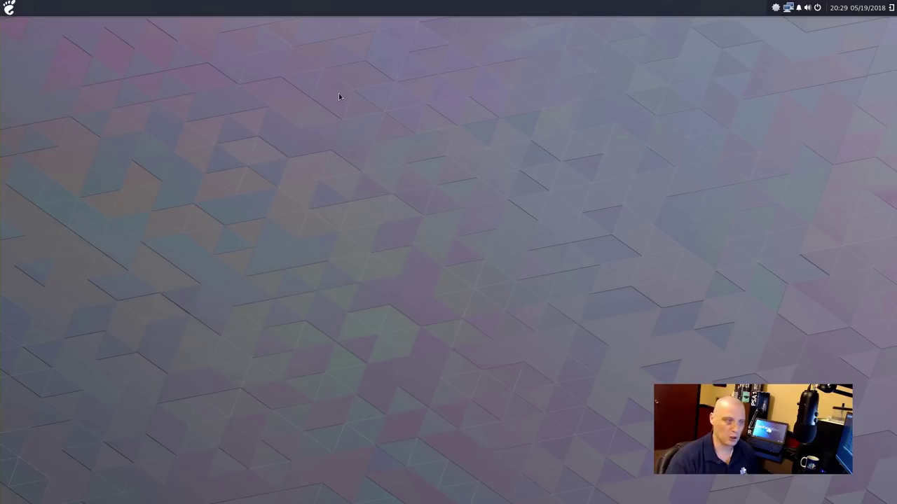
click(10, 8)
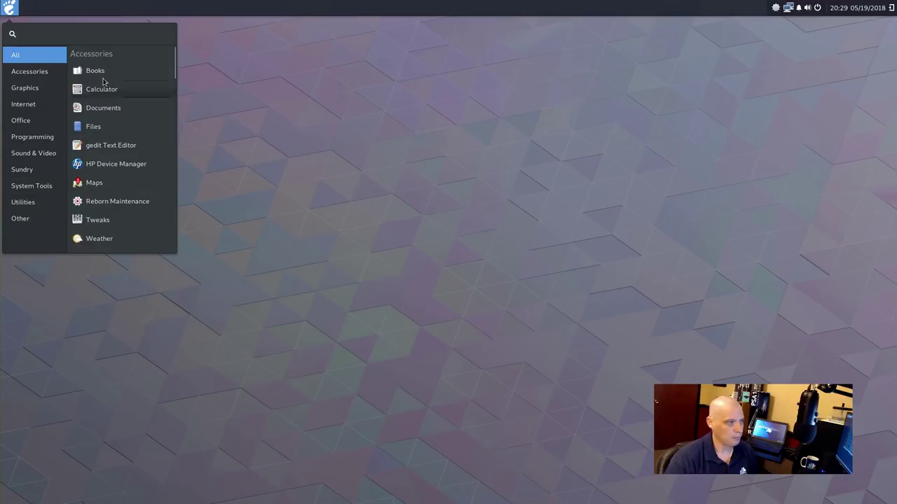
Open GNOME Settings from System Tools and close it at the Wi-Fi page
click(48, 189)
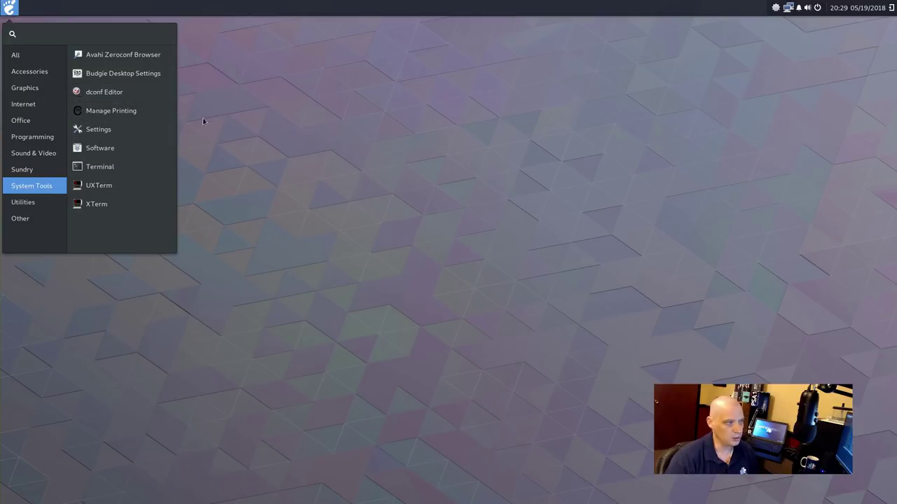
click(158, 137)
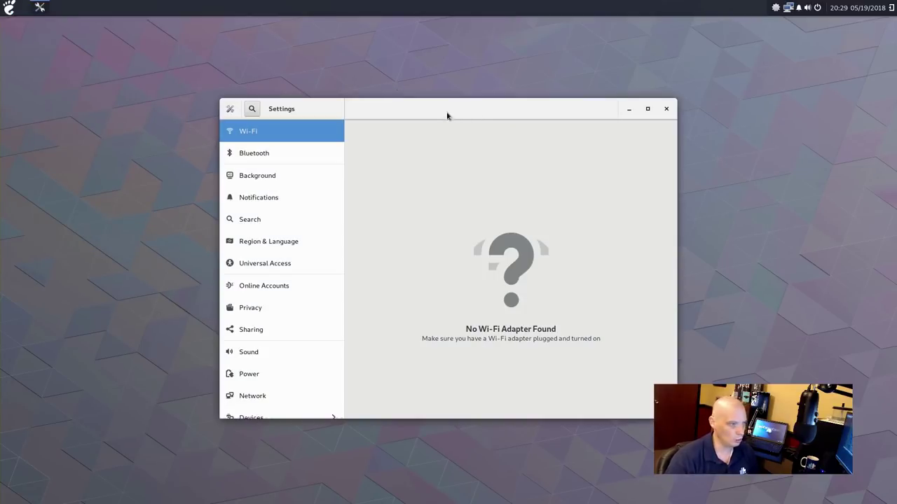
drag(425, 109, 362, 99)
click(601, 98)
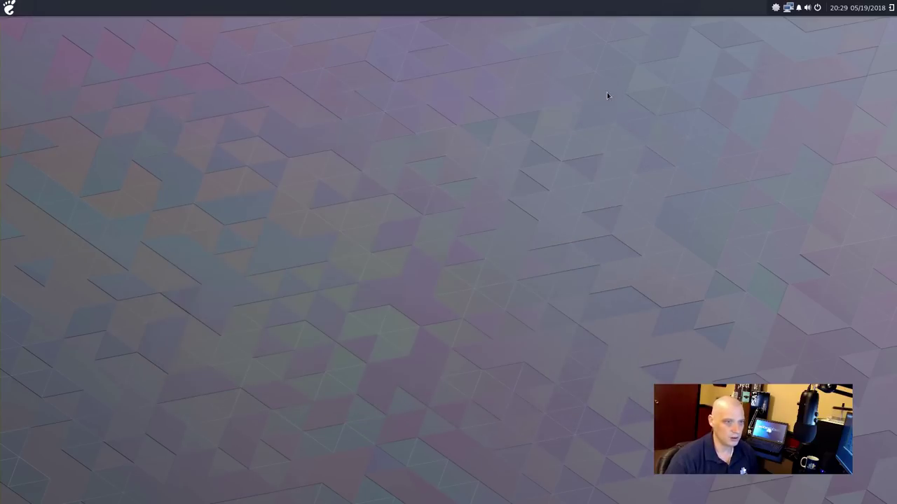
Reopen the applications menu and show the System Tools apps
click(10, 7)
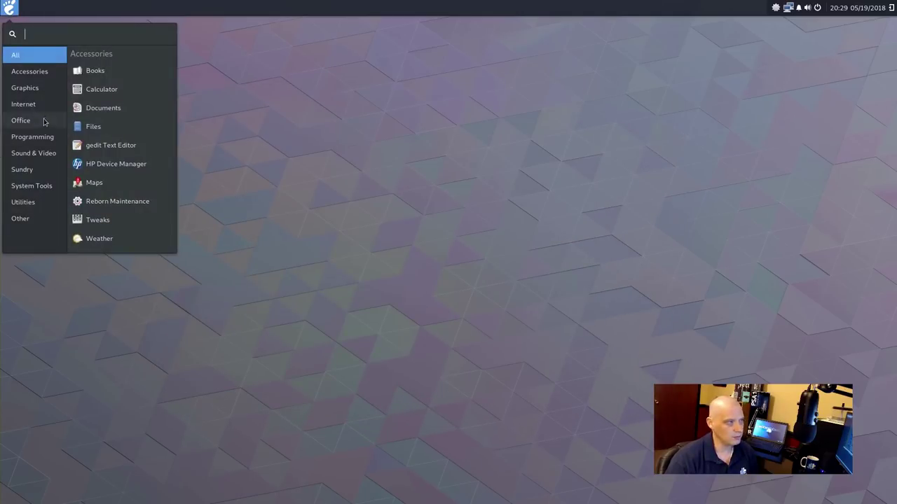
click(43, 158)
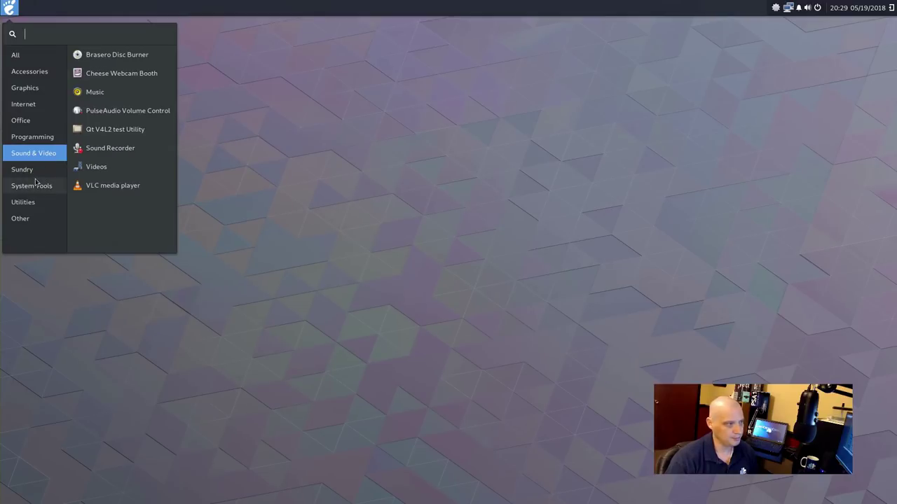
click(34, 188)
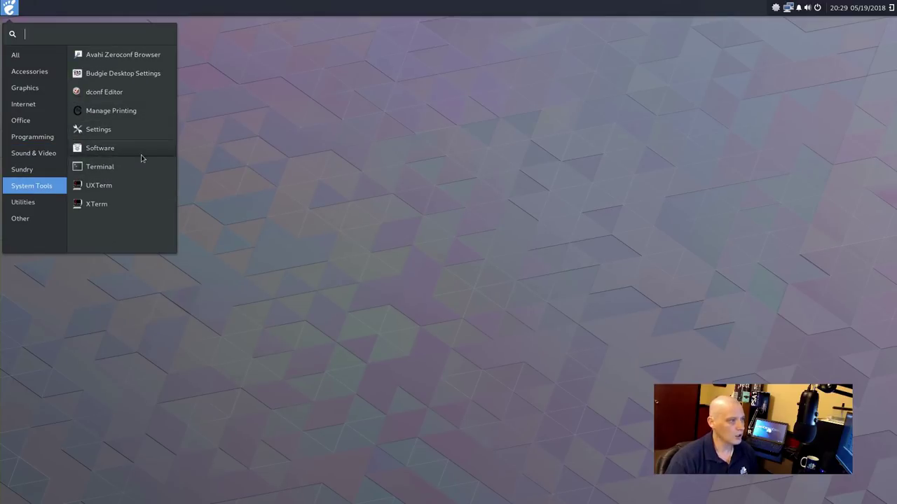
Open Software and browse its Audio & Video category
click(112, 148)
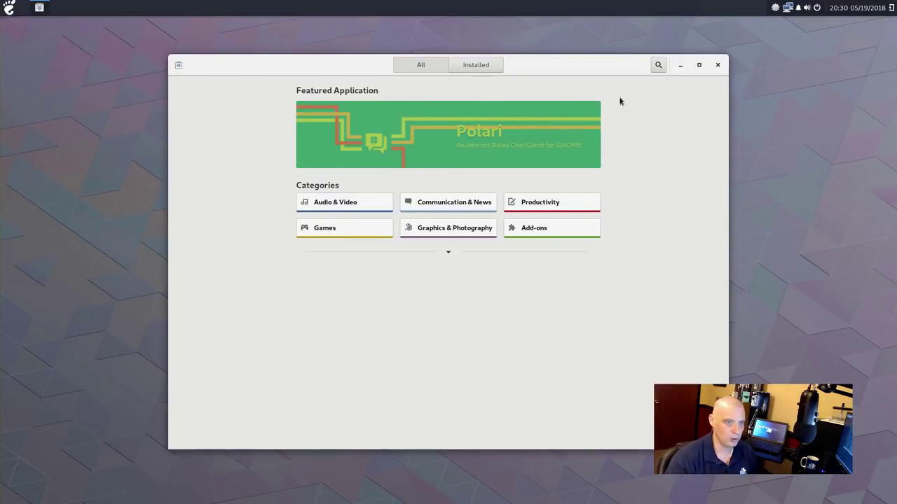
click(339, 211)
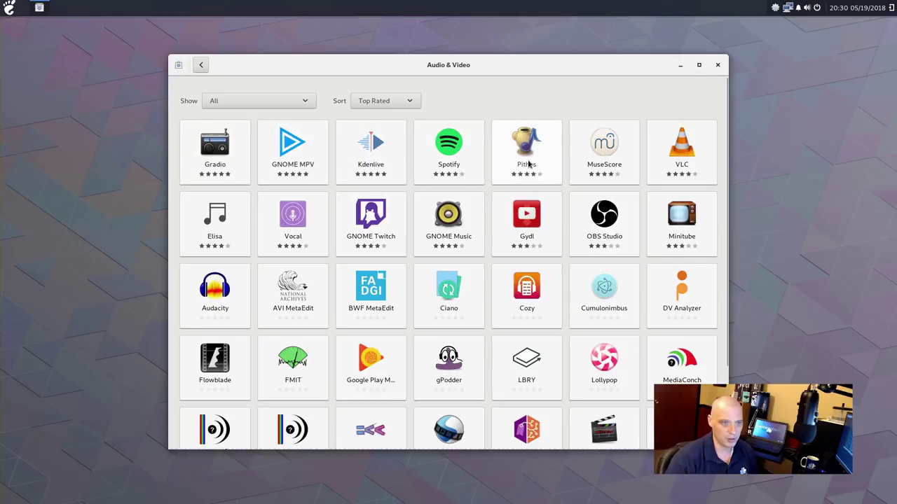
click(200, 65)
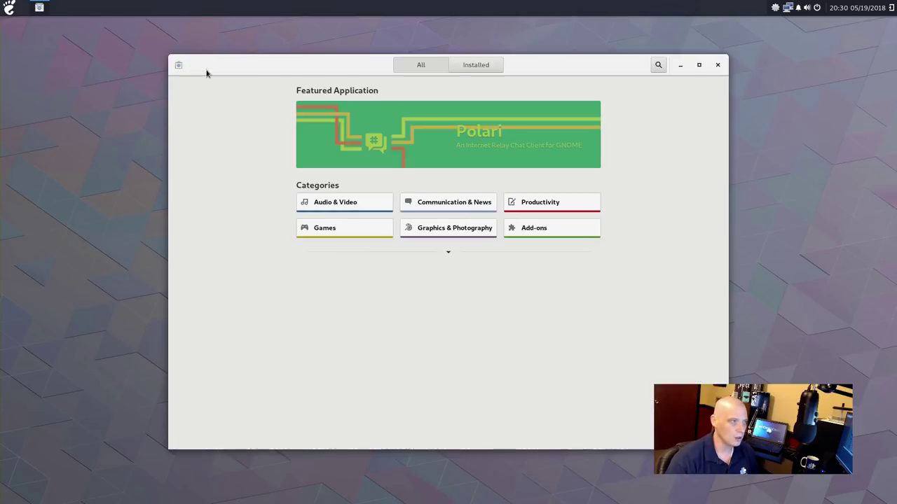
Search for 'kdenlive', view the Kdenlive Video Editor page, and close Software
click(657, 66)
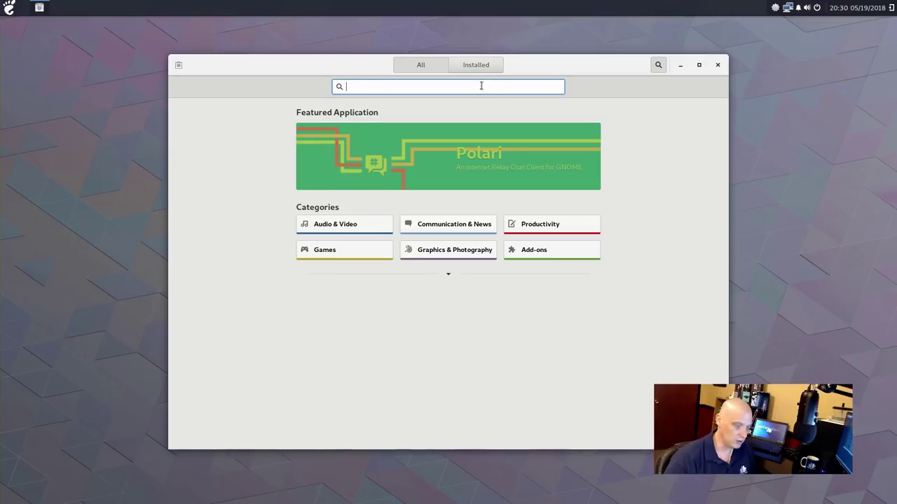
text(kdenli)
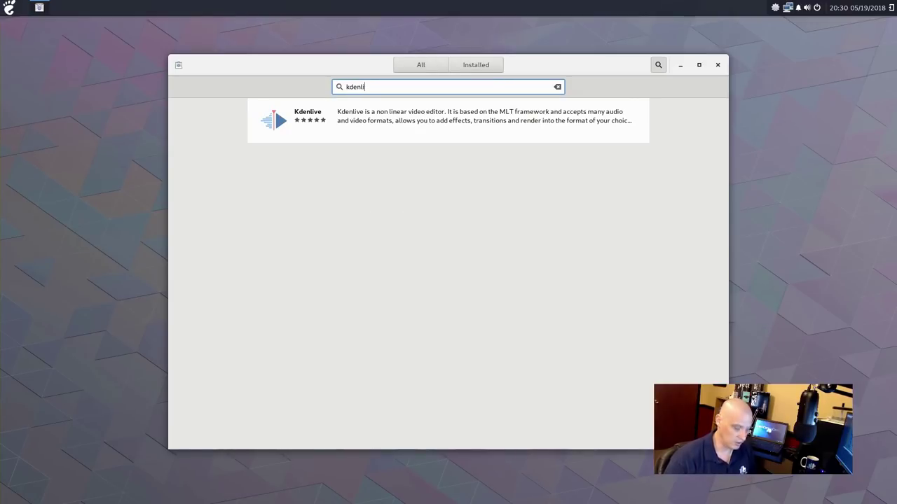
text(ve)
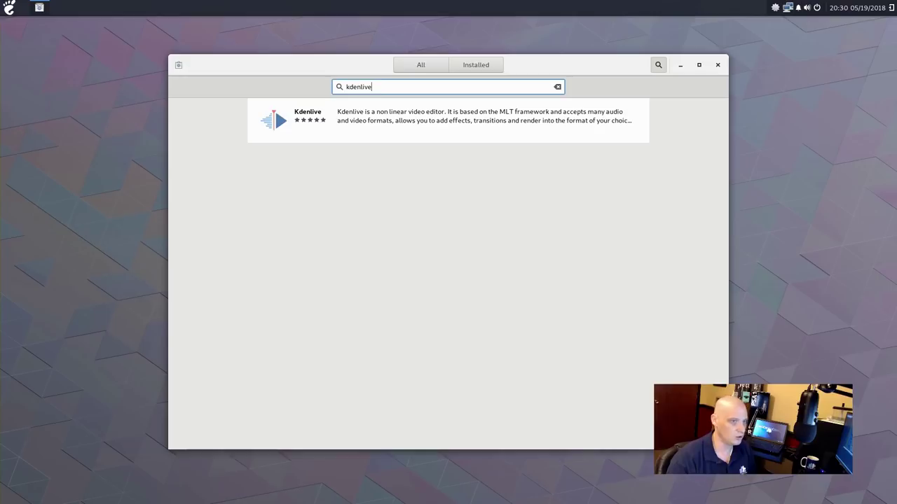
click(372, 119)
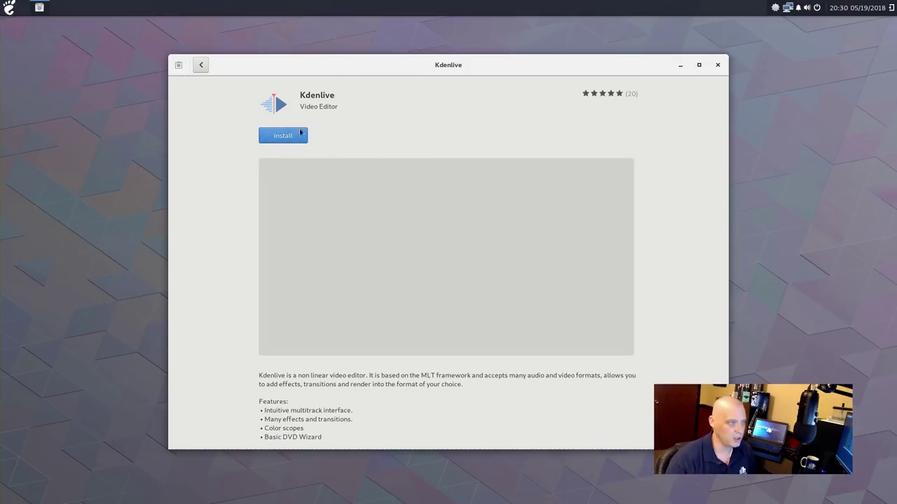
click(716, 64)
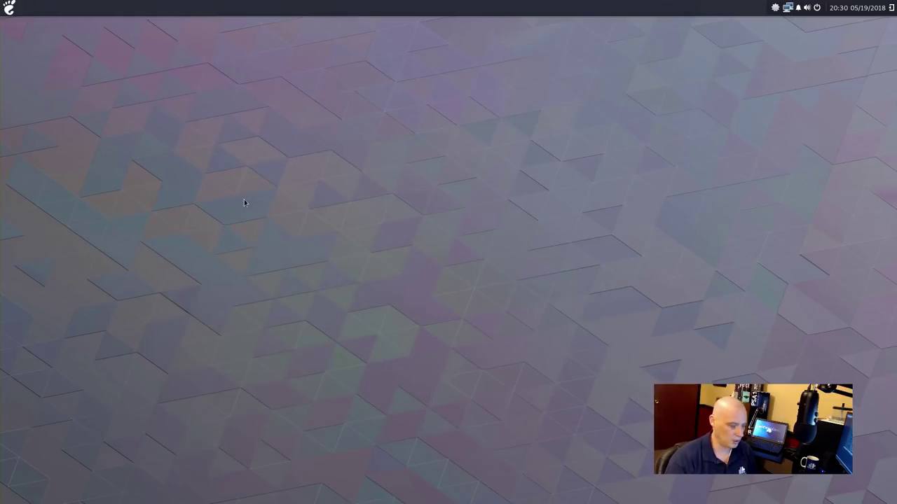
Launch Terminal from System Tools and confirm version 3.28.1 in its About box
click(9, 7)
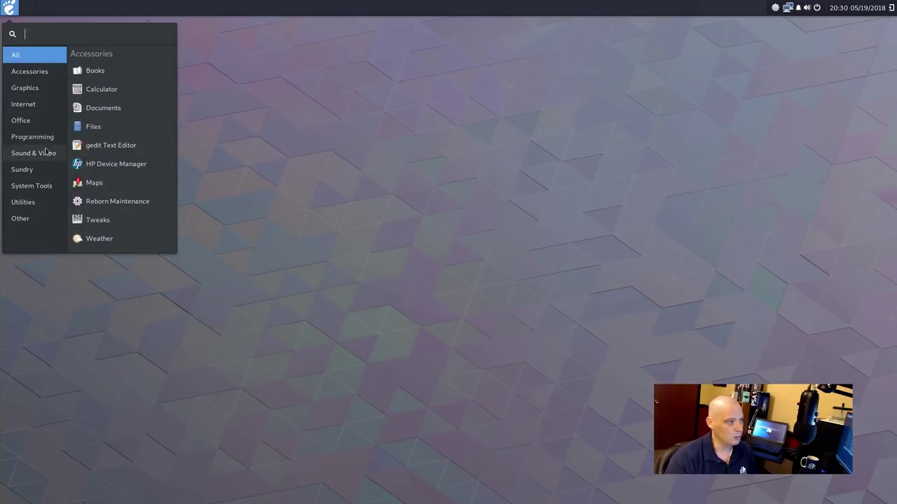
click(44, 186)
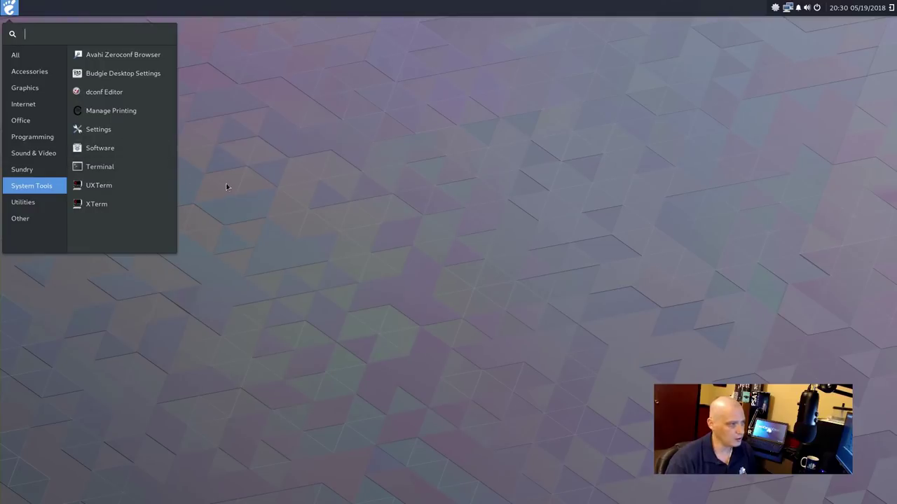
click(140, 169)
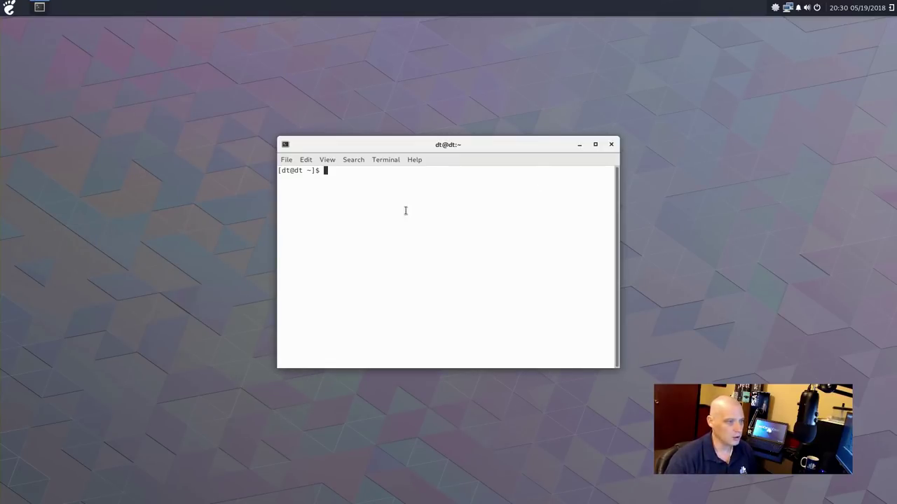
click(416, 163)
click(430, 188)
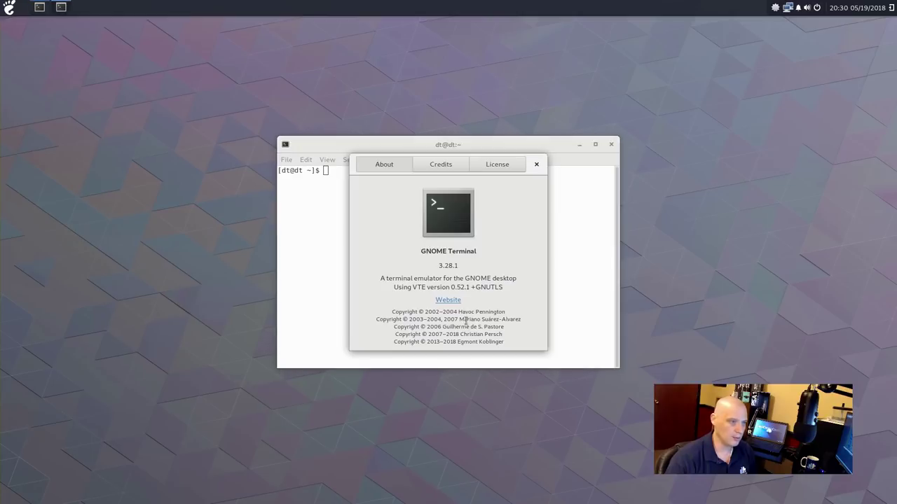
click(537, 164)
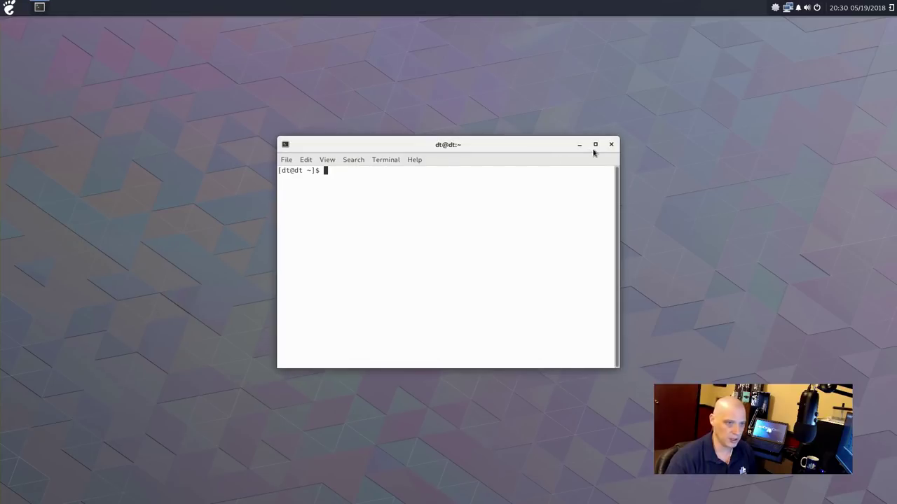
Close Terminal and reopen the System Tools app list
click(611, 144)
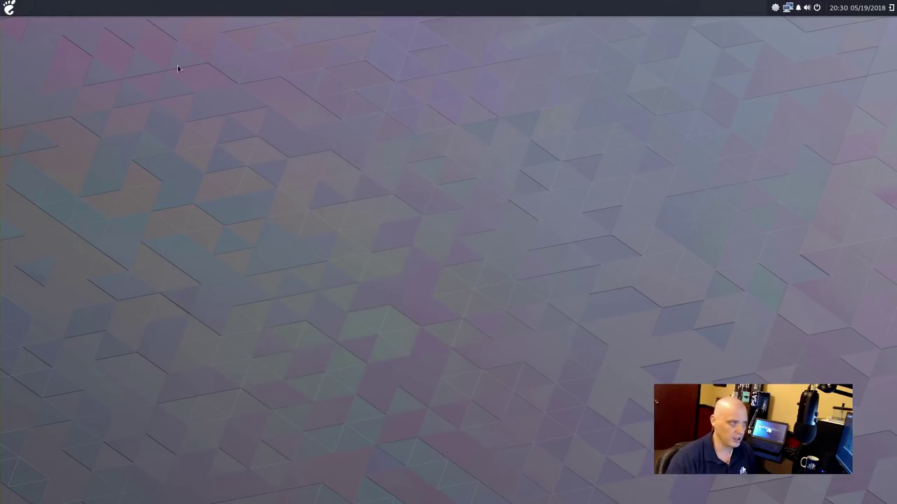
click(10, 7)
click(42, 186)
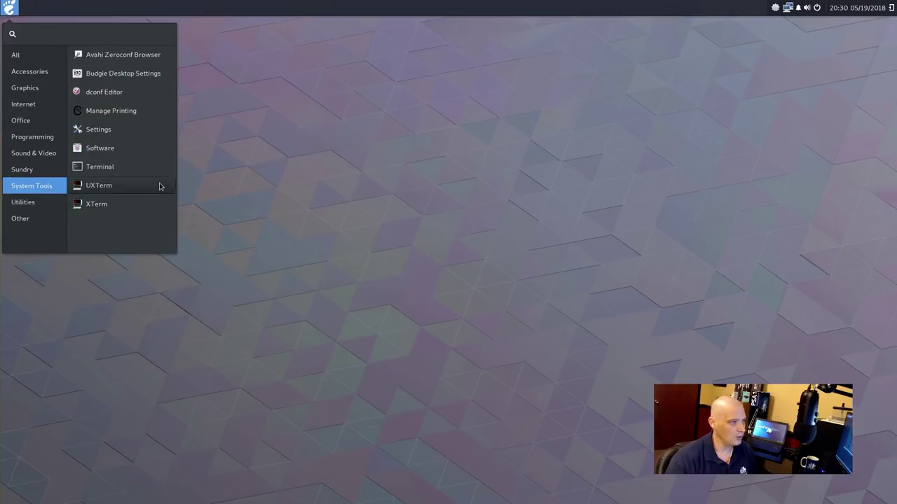
Open Archive Manager from Utilities, confirm version 3.28.0 in About, and close it
click(24, 207)
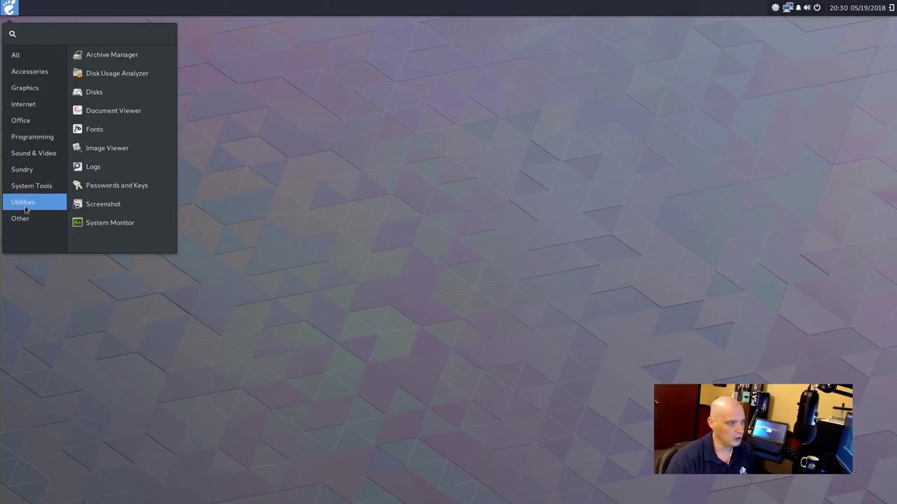
click(140, 62)
drag(422, 145, 390, 155)
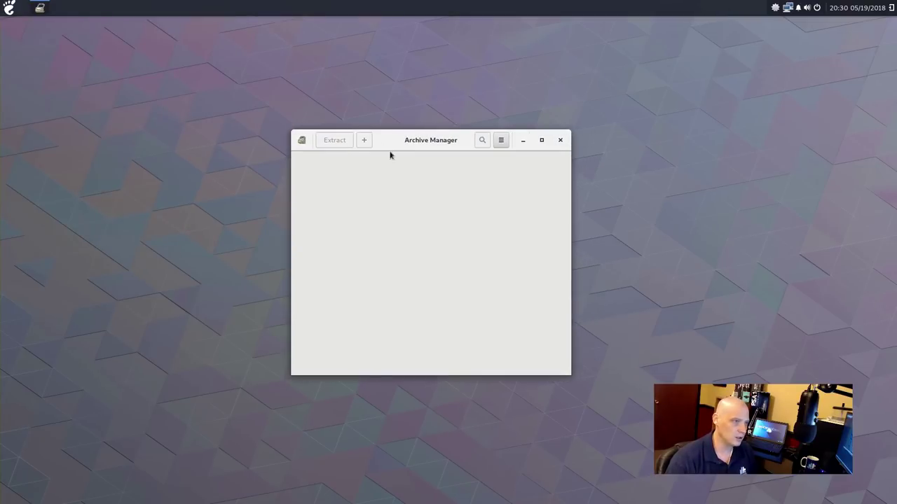
click(301, 140)
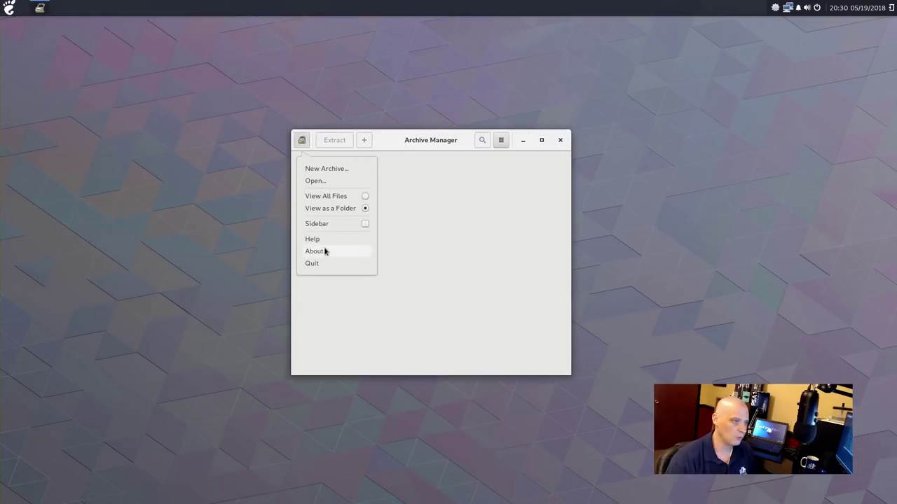
click(325, 249)
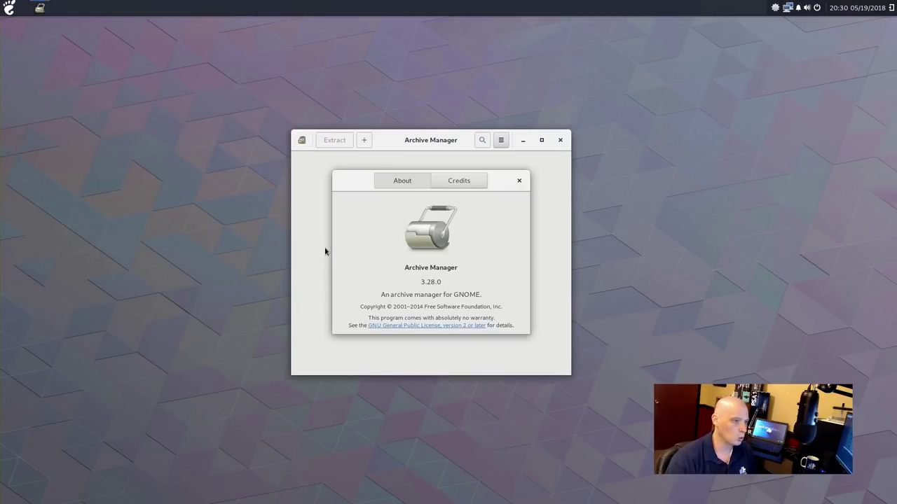
click(519, 180)
click(559, 140)
Open Disks from Utilities to view the 16 GB VBOX disk, then close it
click(9, 8)
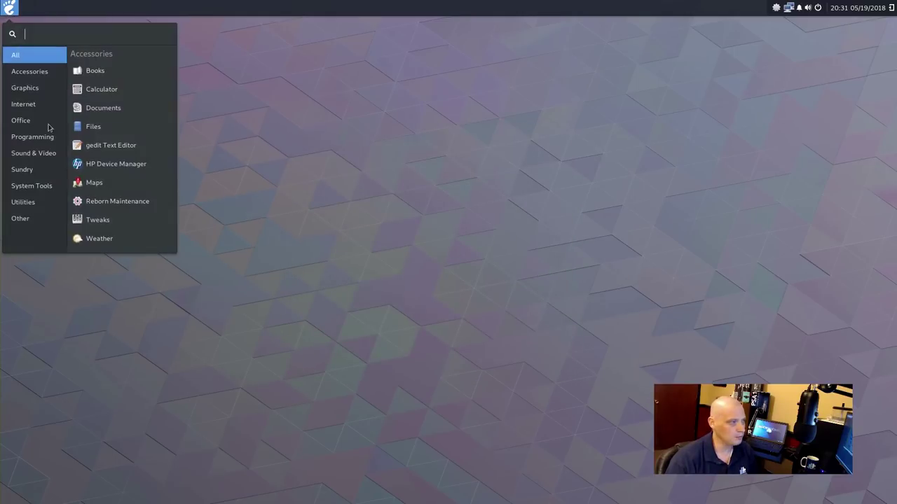
mouse_move(50, 203)
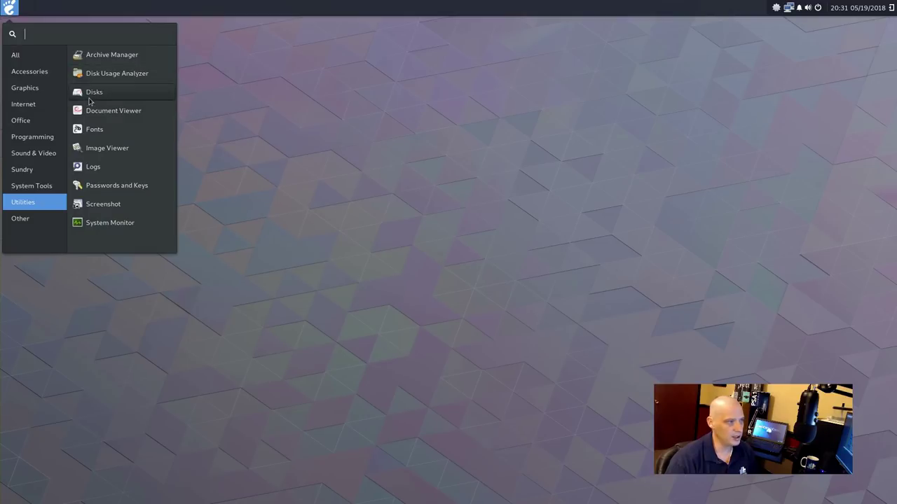
click(92, 93)
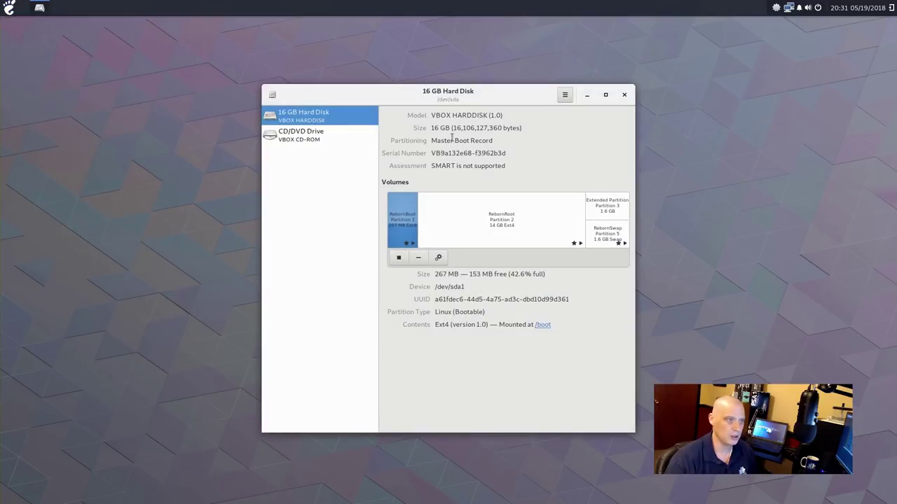
click(624, 94)
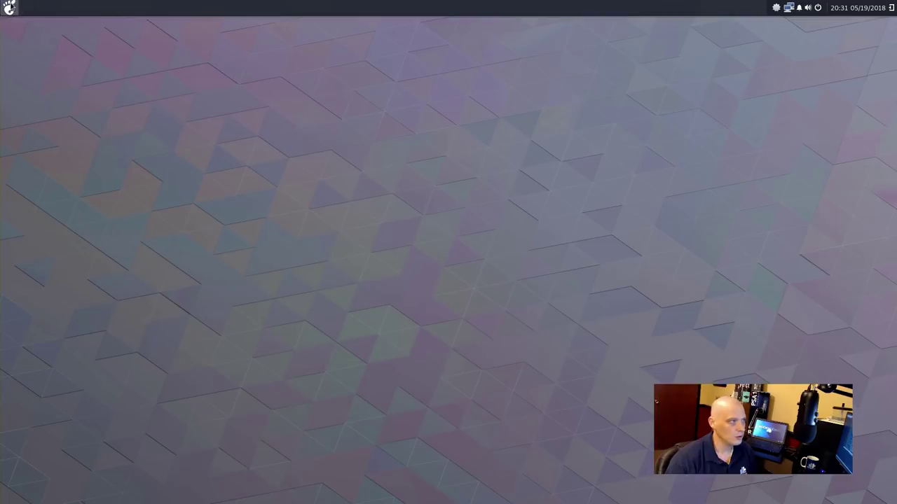
Launch System Monitor from the Utilities apps
click(9, 8)
click(30, 202)
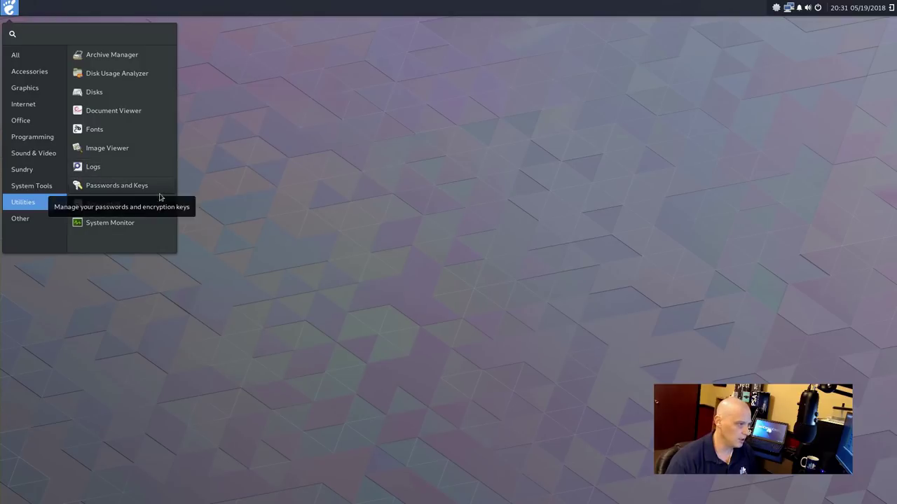
click(136, 225)
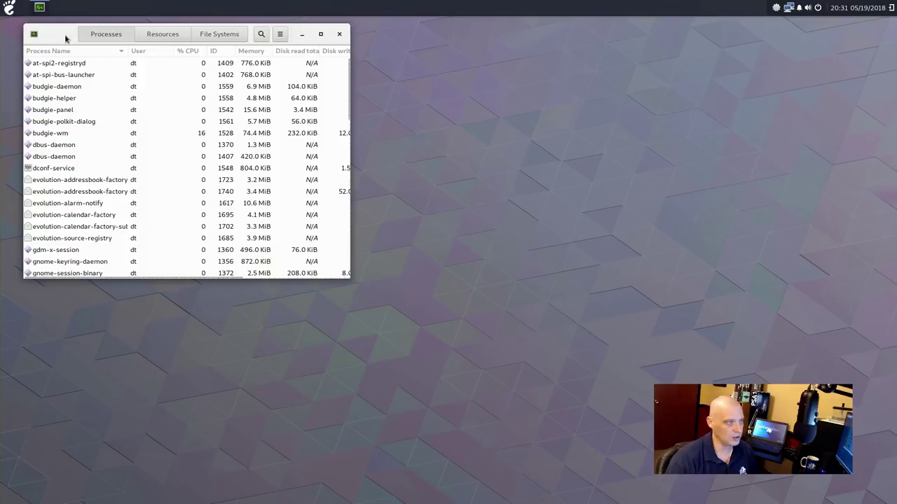
Review System Monitor's Resources graphs (about 30% CPU, 1.0 of 3.9 GiB memory), close it, and list Utilities
drag(64, 36, 167, 104)
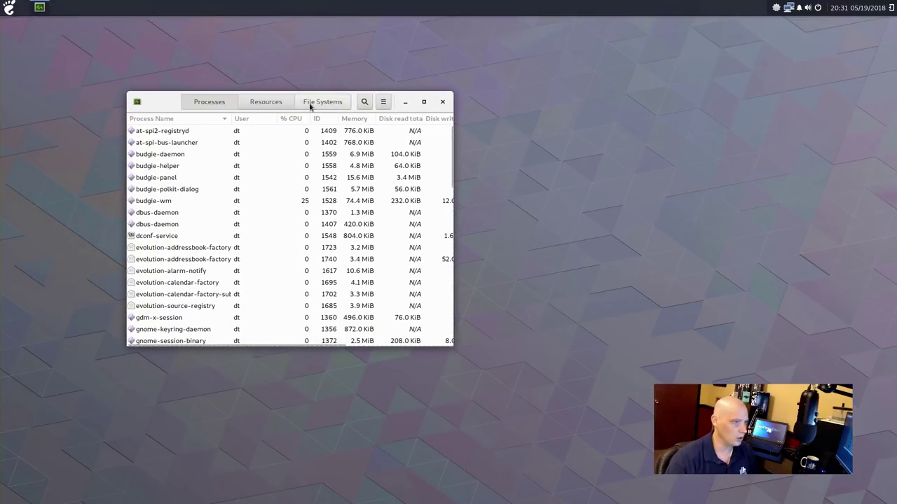
click(271, 102)
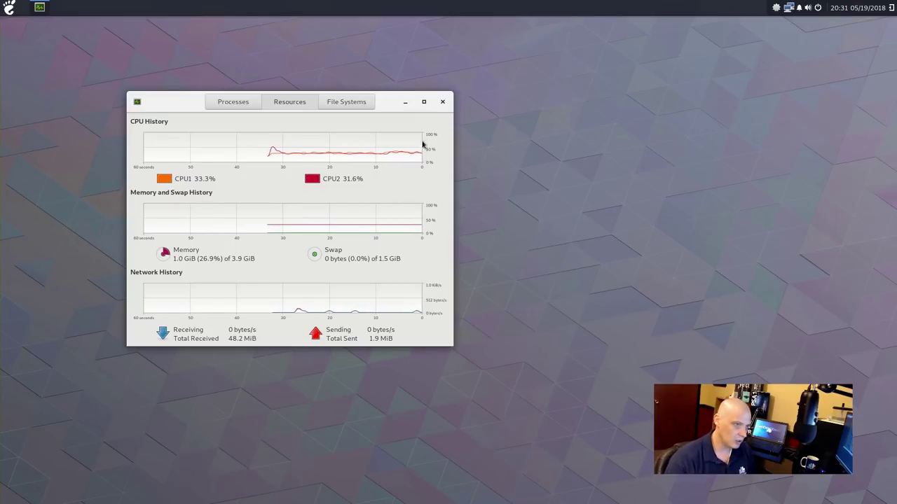
click(442, 103)
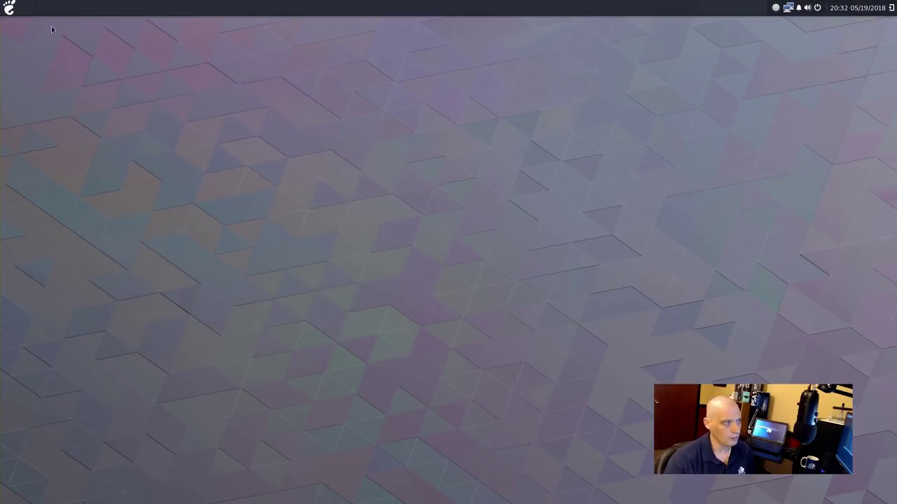
click(10, 7)
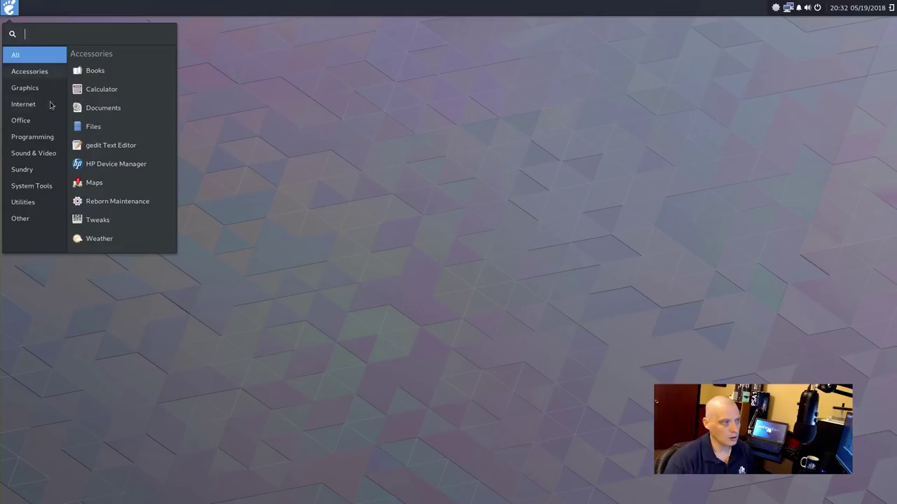
click(34, 202)
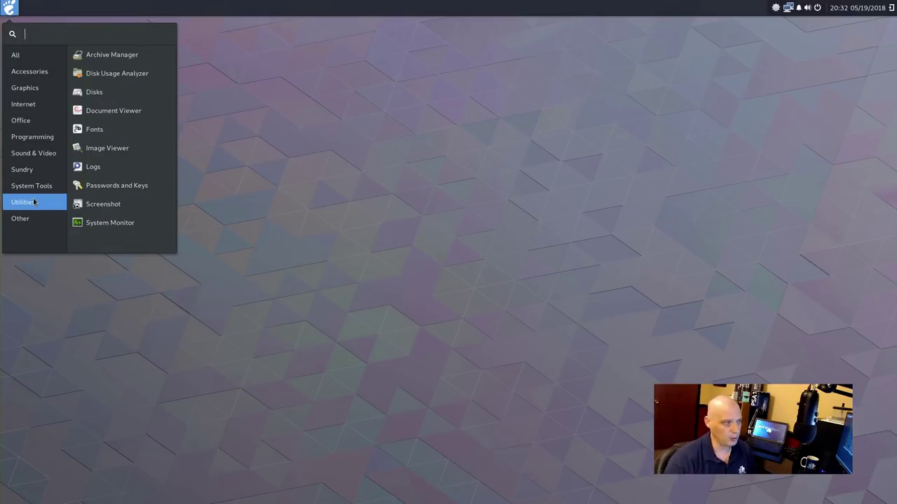
Launch Arch Linux Kernel Manager from the menu's Other category
click(33, 219)
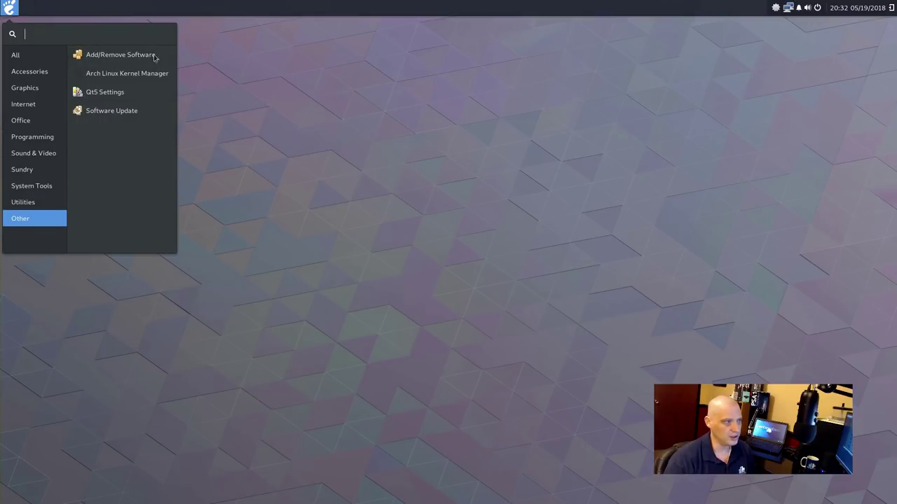
click(37, 201)
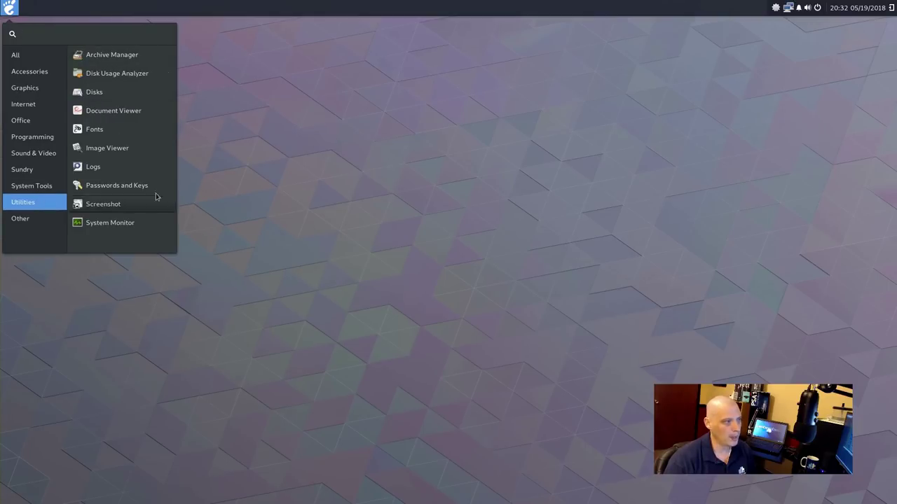
click(35, 219)
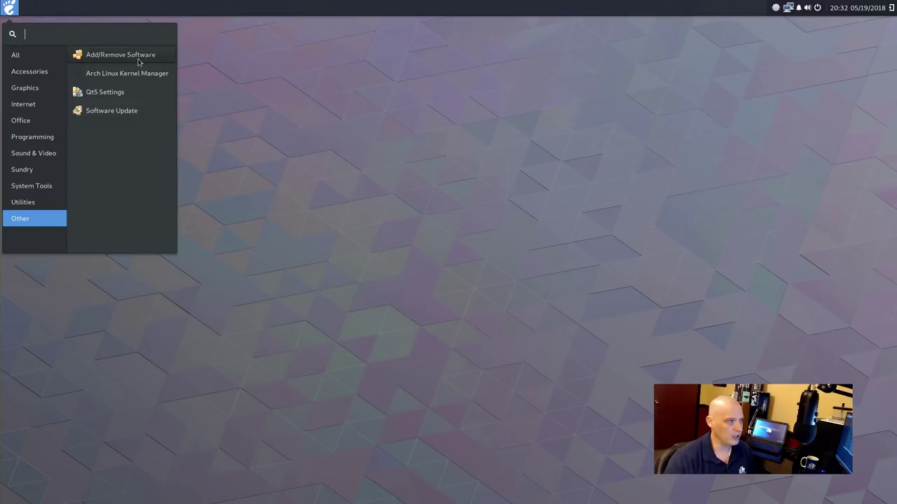
click(168, 78)
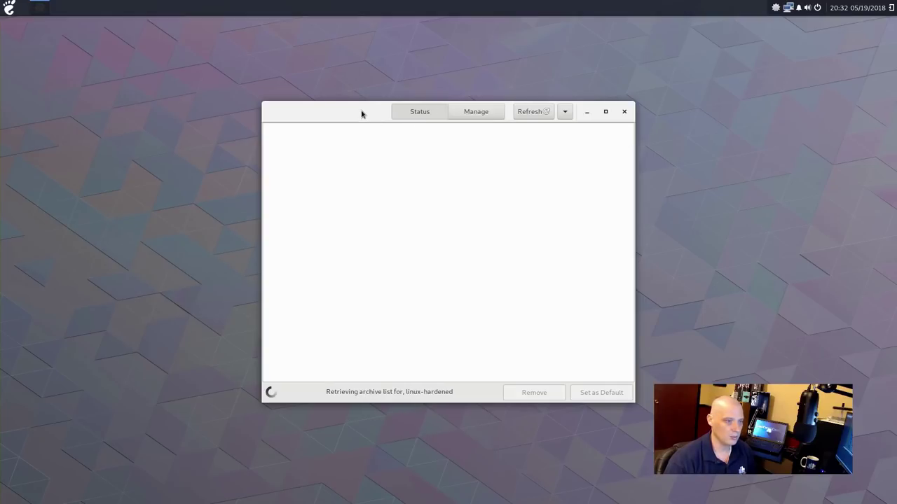
Review kernels linux 4.16.9-1 and linux-lts 4.14.41-1, select linux-lts, then close
drag(361, 114, 267, 112)
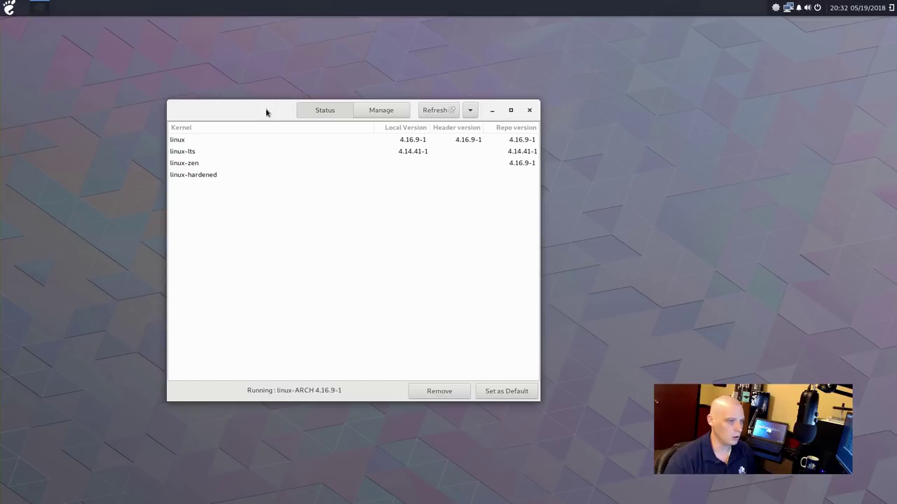
click(193, 152)
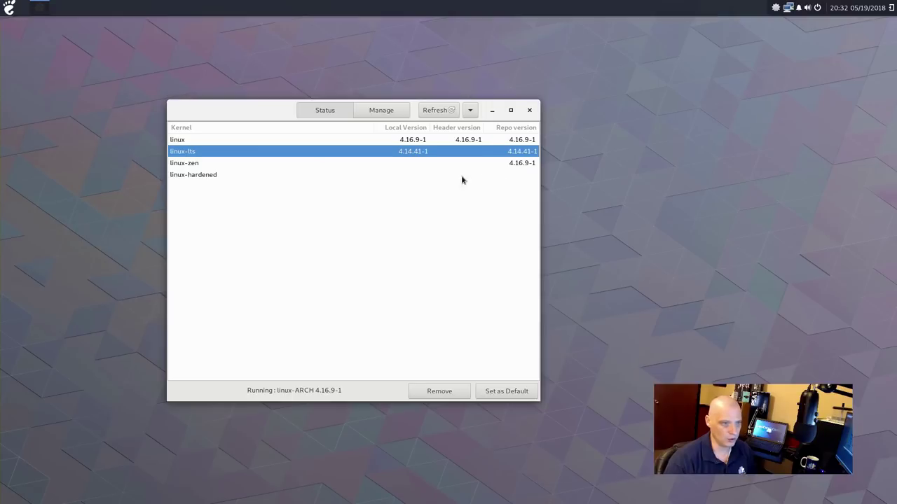
click(529, 110)
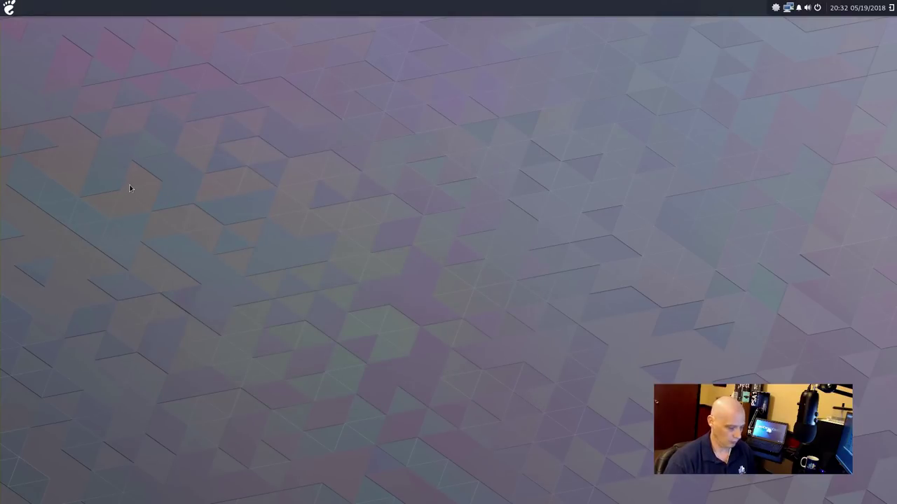
Run uname -a in Terminal, highlight kernel version 4.16.9-1-ARCH, then close the terminal
click(9, 7)
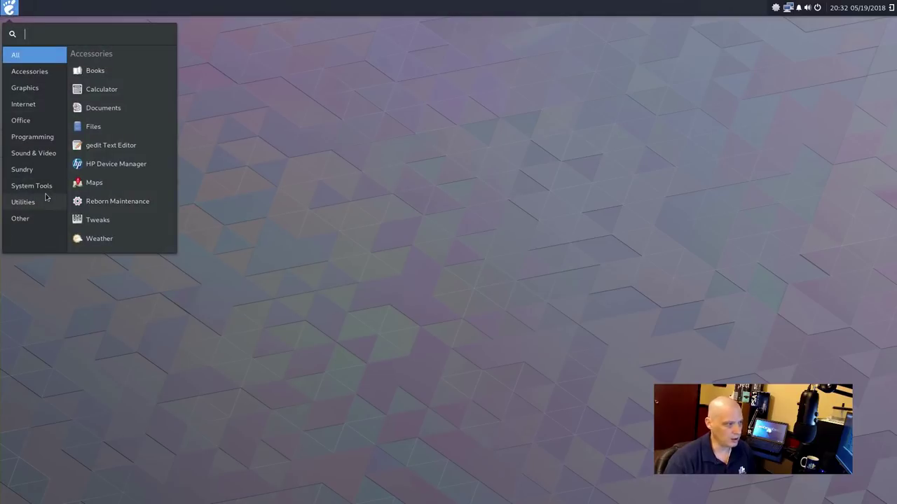
click(44, 186)
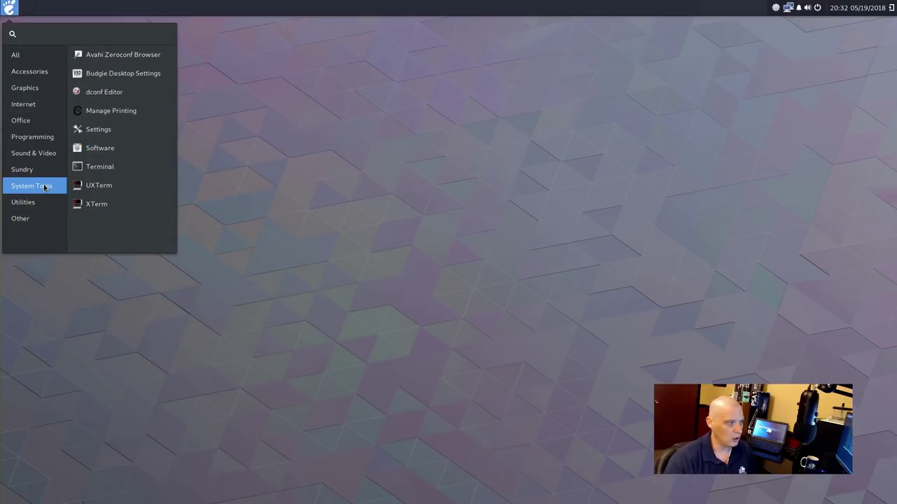
click(118, 168)
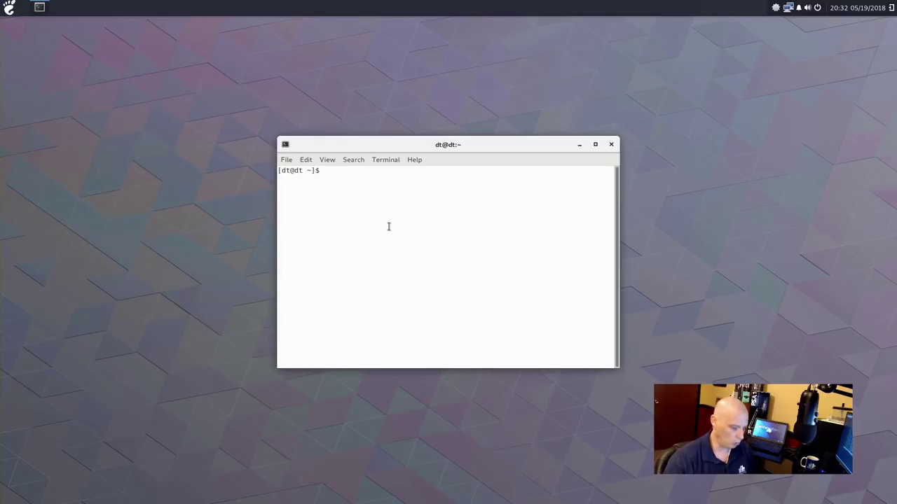
text(uname -)
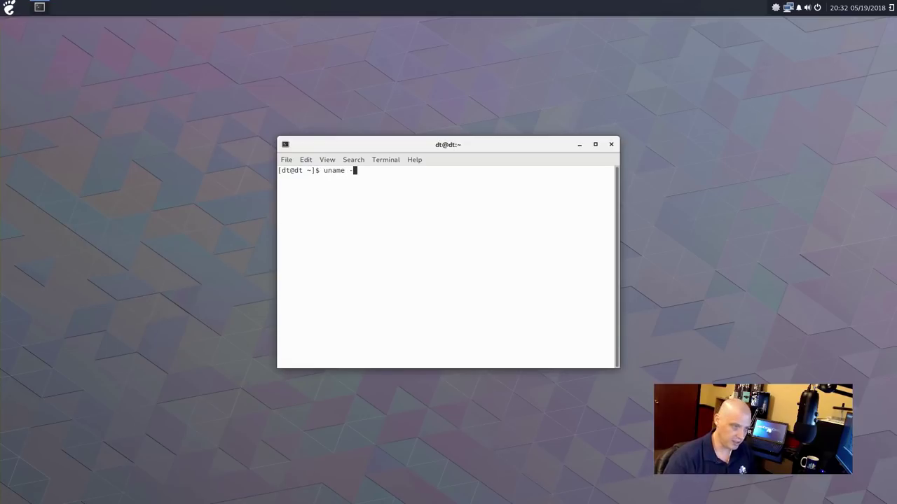
text(a)
key(Return)
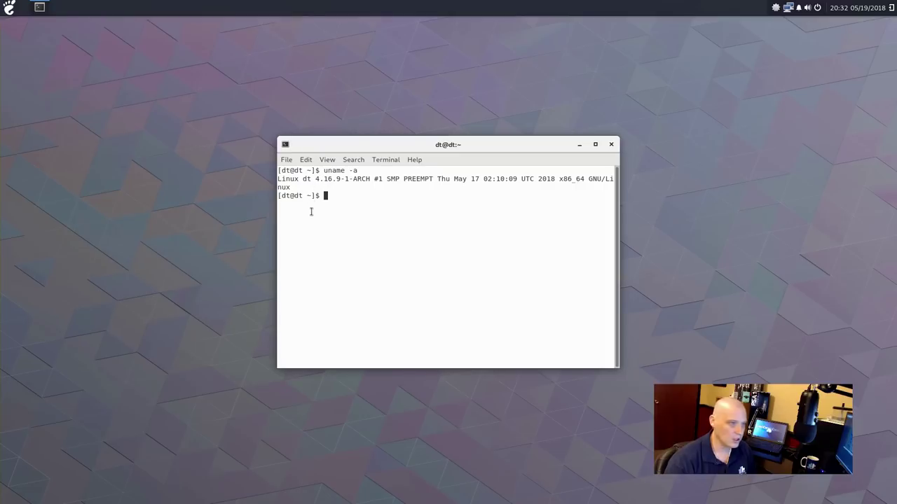
drag(316, 179, 342, 179)
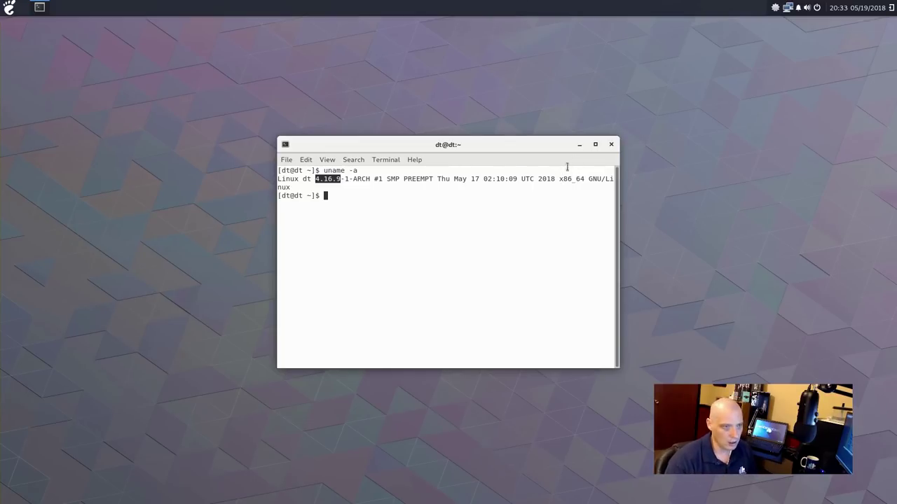
click(608, 144)
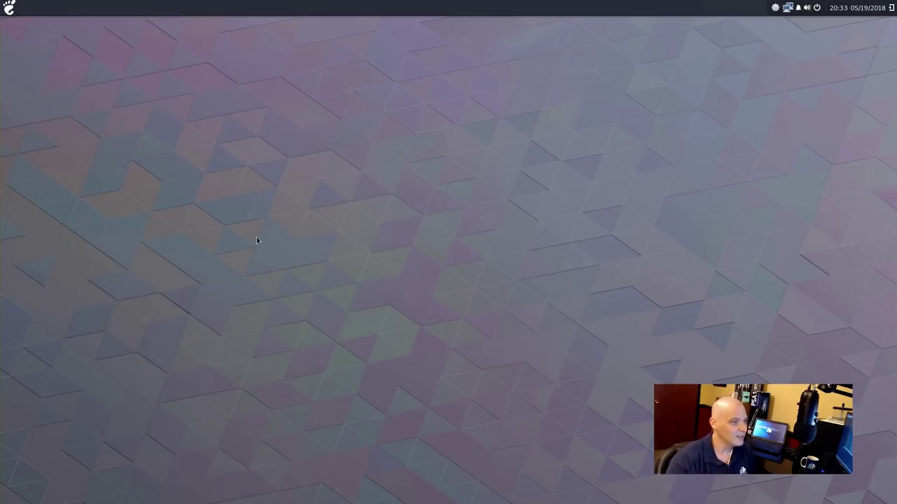
Launch Software Update from the Other category, confirm the system is up-to-date, then close it
click(10, 9)
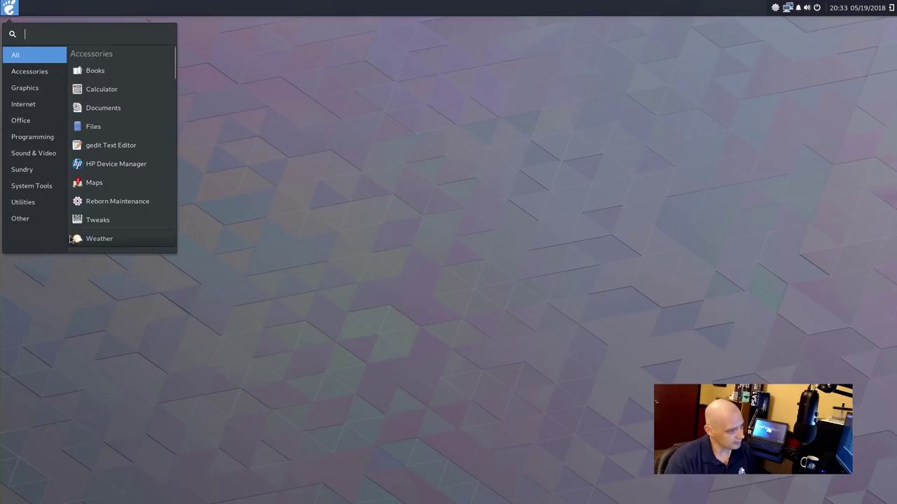
click(44, 218)
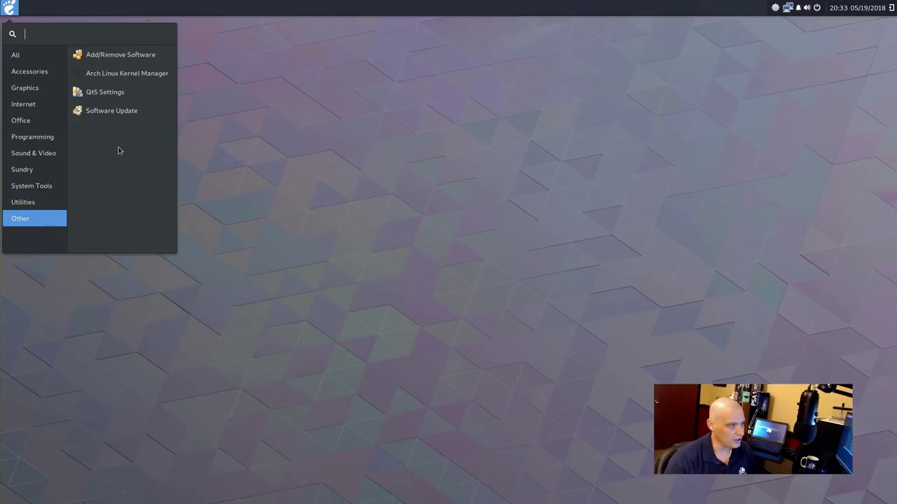
click(146, 116)
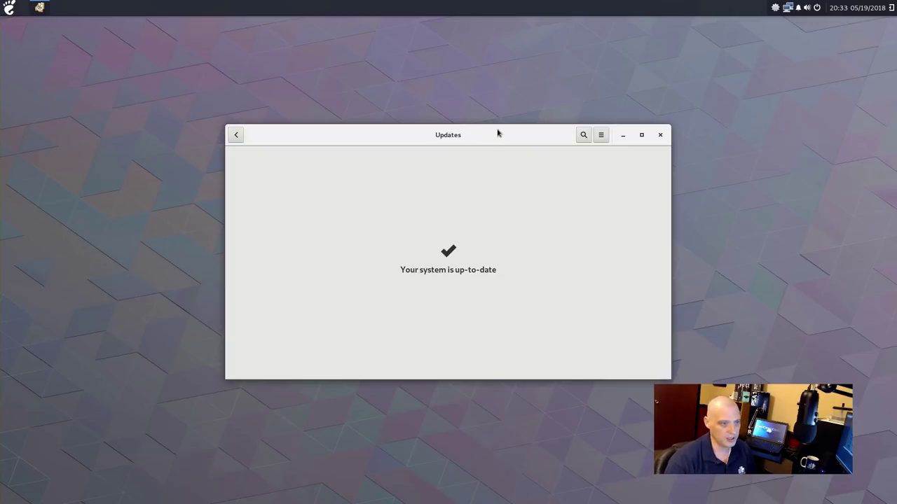
click(660, 135)
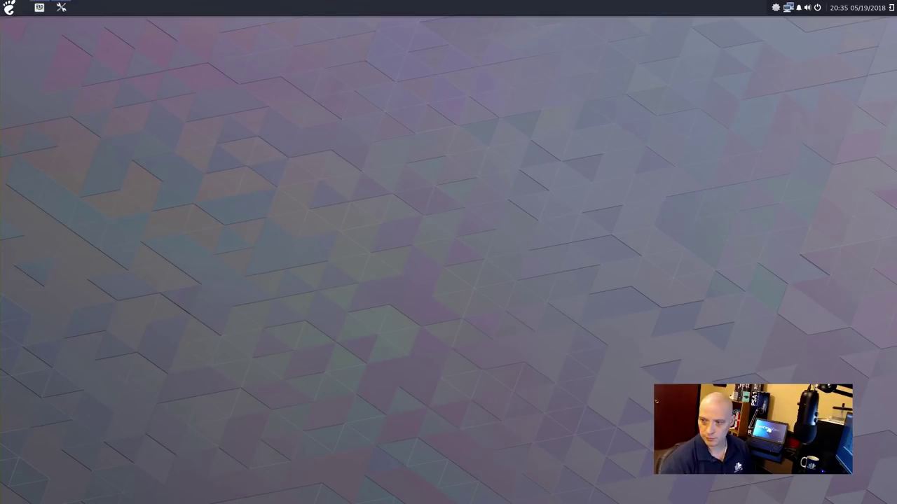
In Settings > Background, apply the pink bokeh wallpaper to the desktop
click(62, 8)
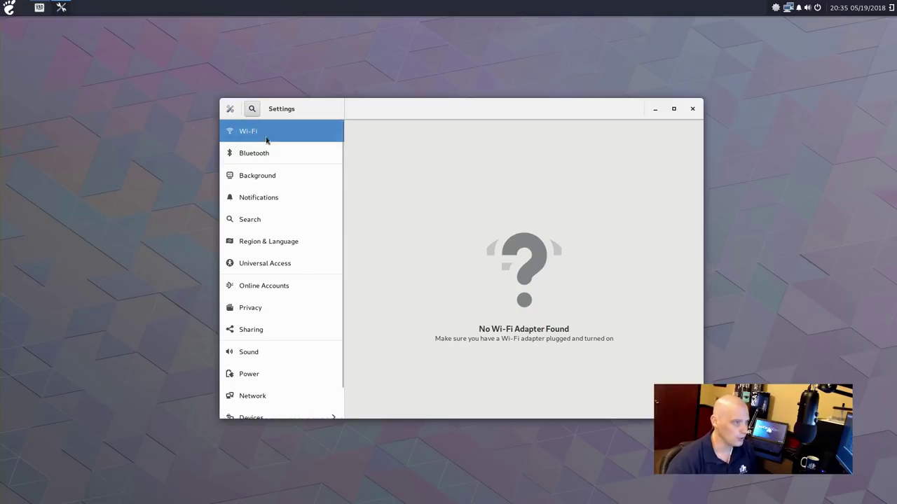
click(245, 181)
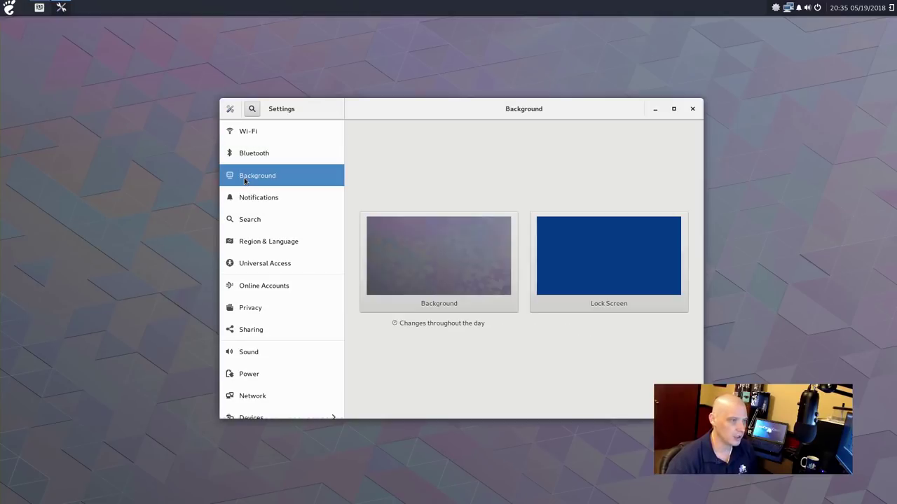
click(433, 268)
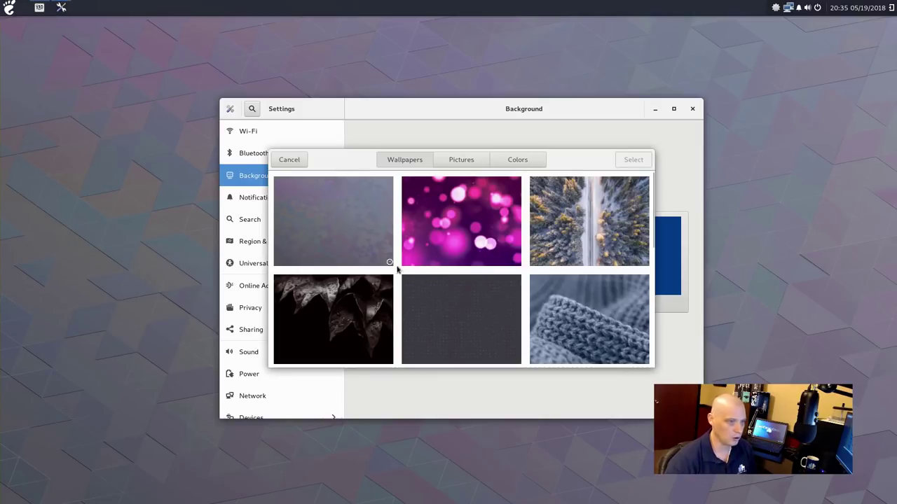
scroll(347, 252, down, 1)
scroll(337, 246, up, 1)
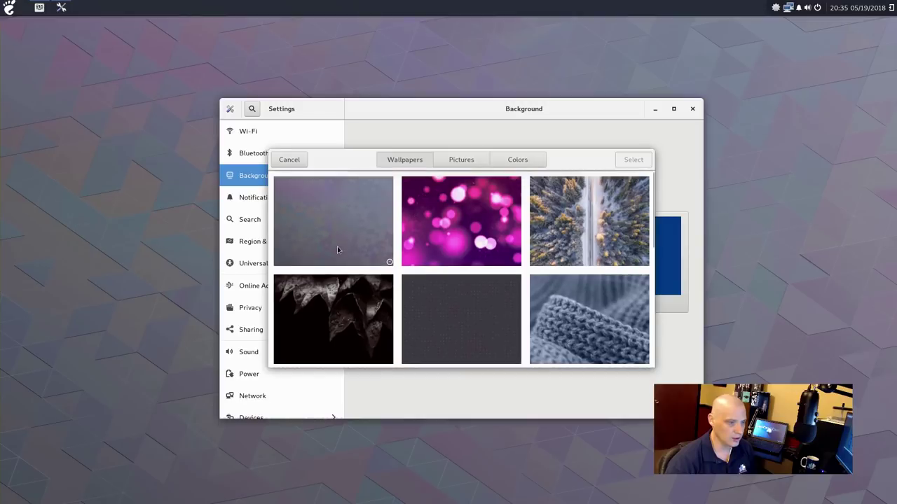
click(484, 216)
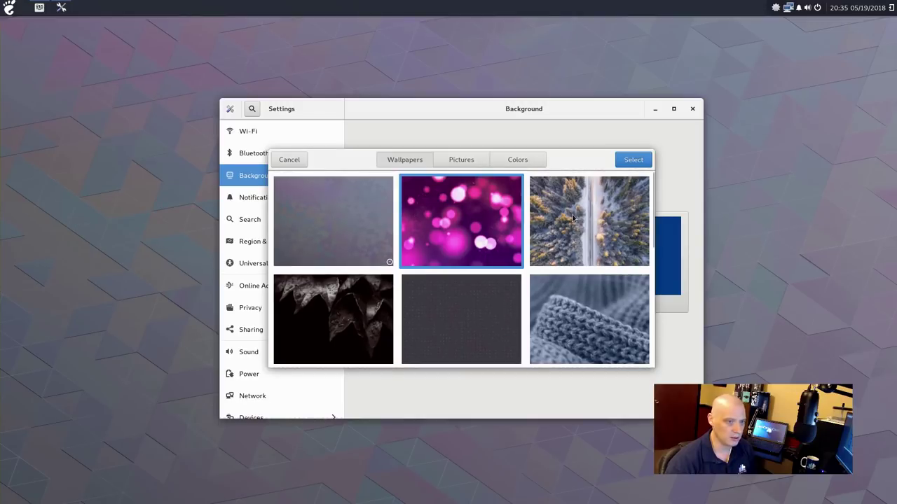
click(632, 160)
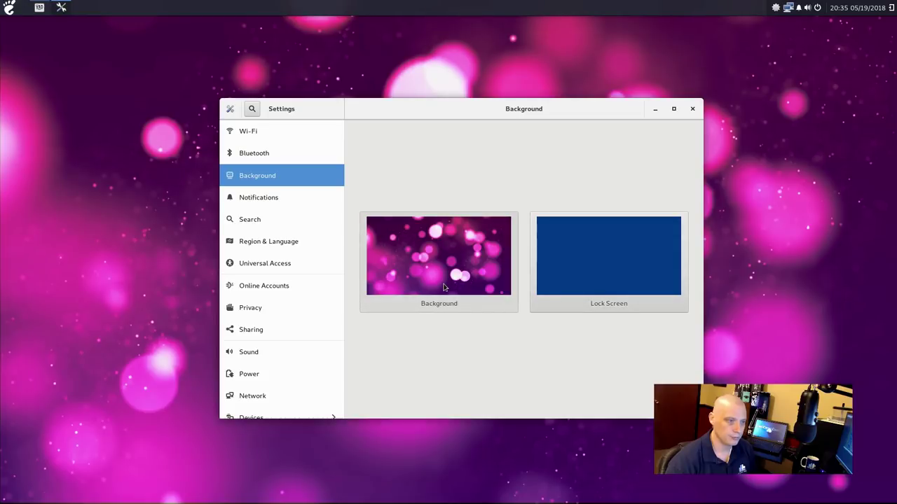
Try the knit texture wallpaper on the desktop
click(443, 288)
scroll(480, 246, down, 1)
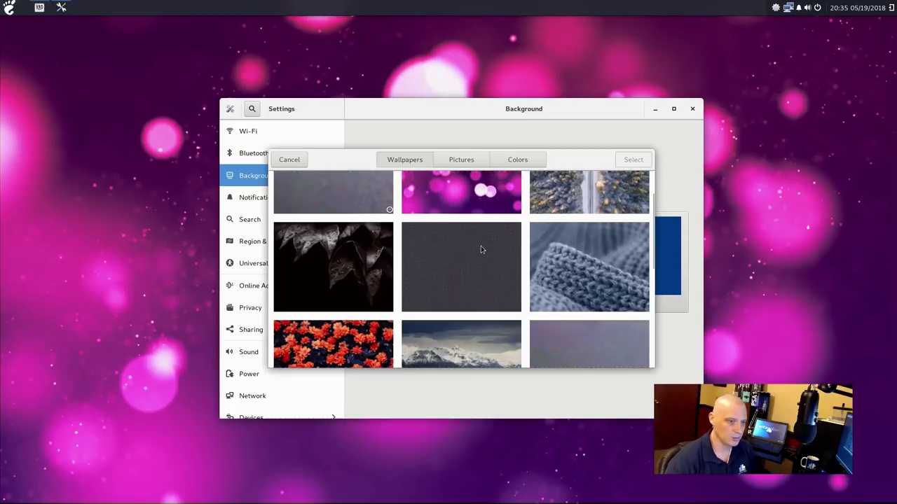
click(564, 248)
click(633, 160)
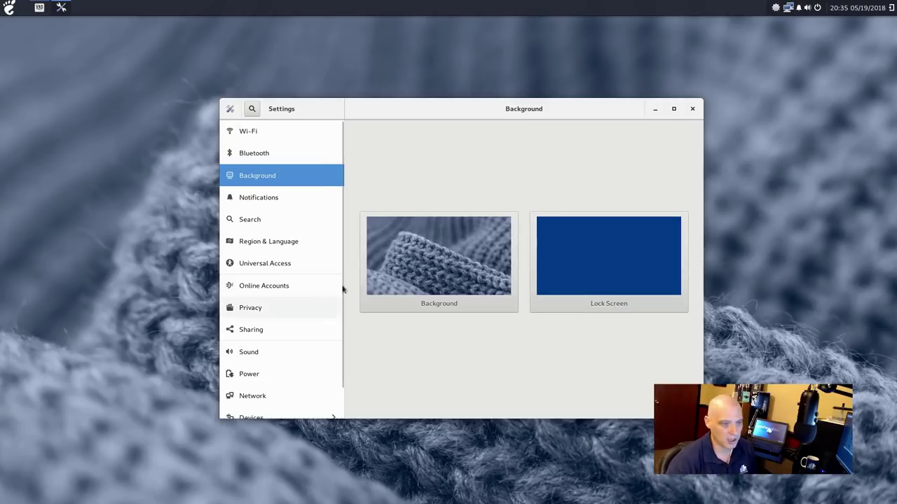
Try the dark leaves wallpaper, then the dark patterned wallpaper
click(431, 261)
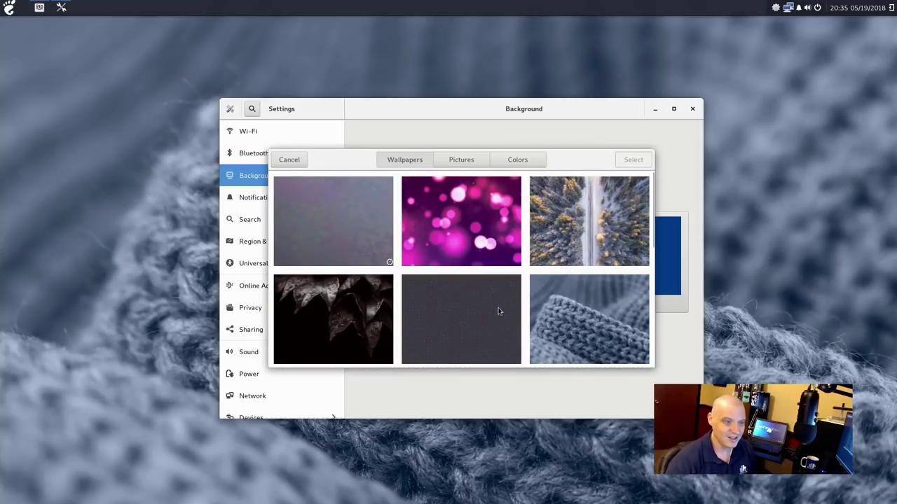
click(374, 323)
click(633, 159)
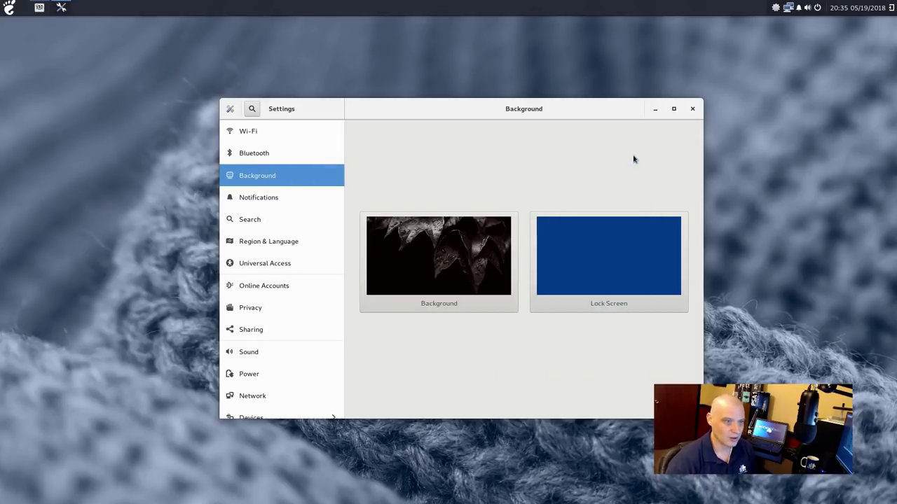
click(449, 270)
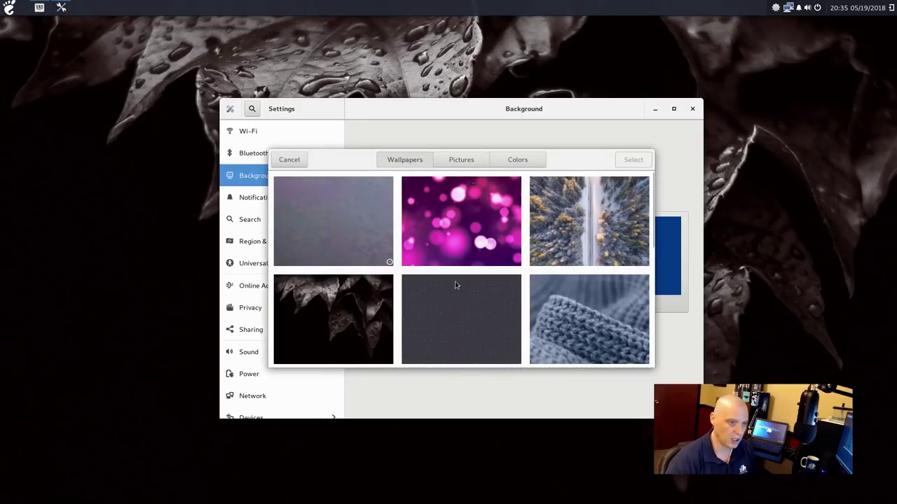
click(462, 309)
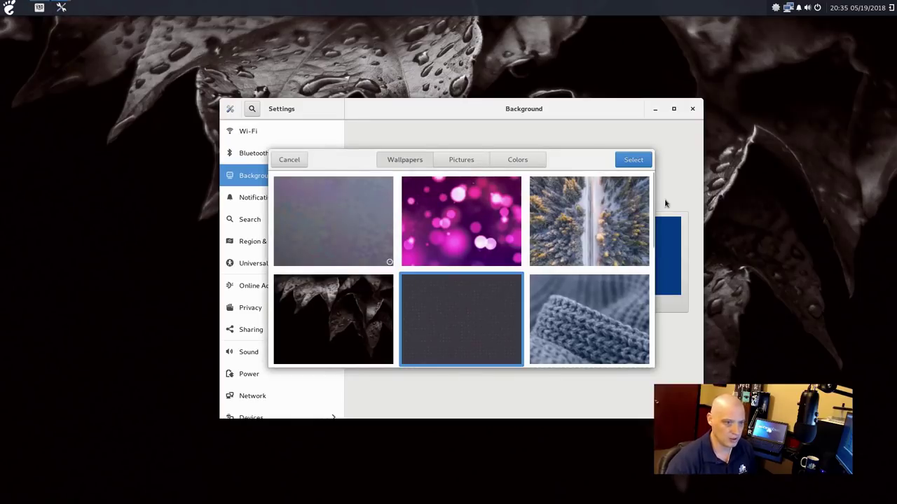
click(632, 162)
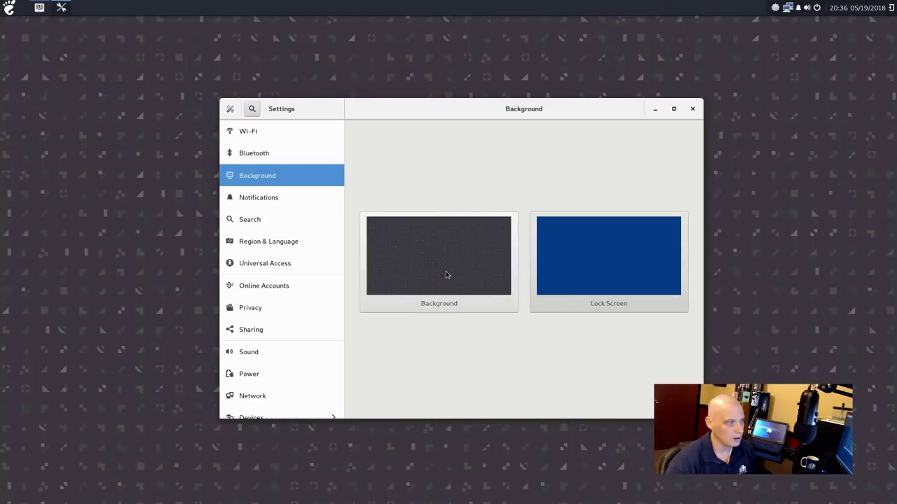
Apply the knitted-wool wallpaper, close Settings, and open Budgie Desktop Settings
click(445, 274)
click(570, 320)
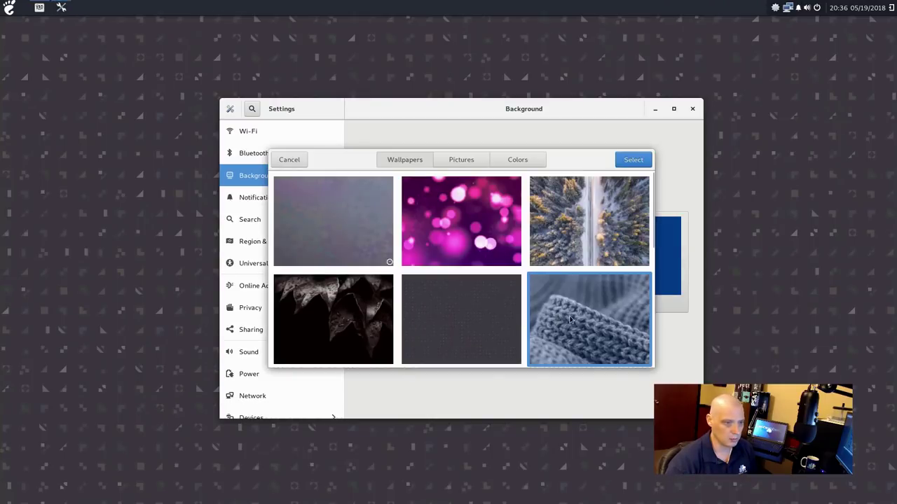
click(634, 161)
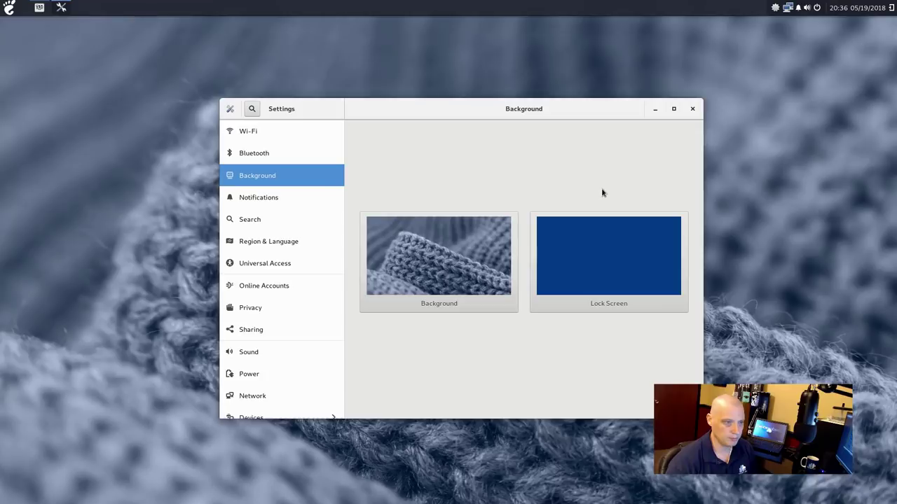
click(692, 109)
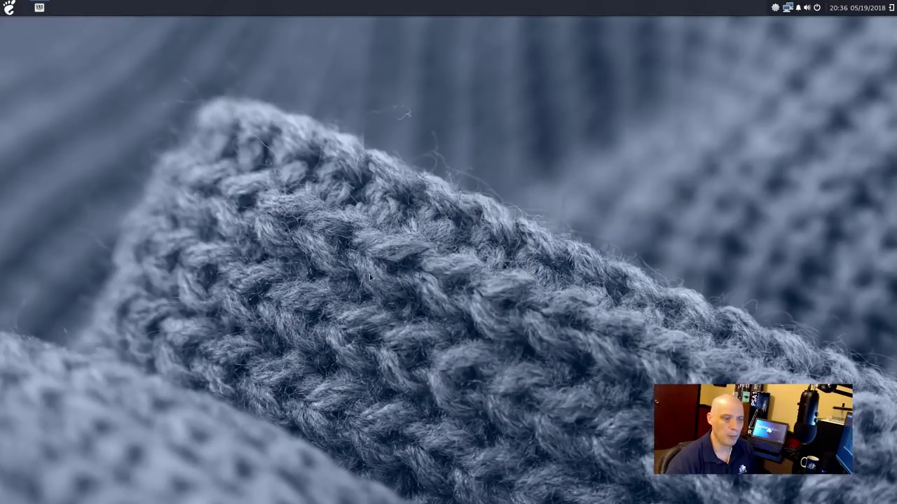
click(40, 7)
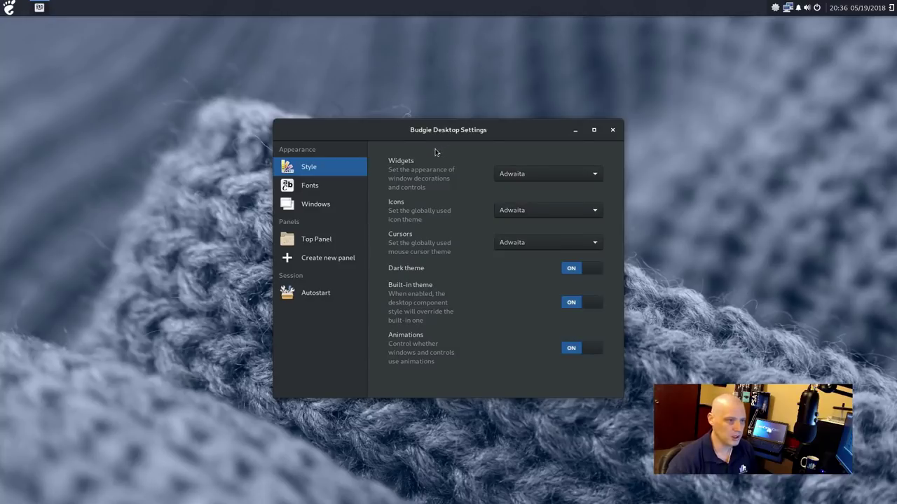
Launch Files from Accessories and arrange it beside the Budgie settings window
drag(474, 138, 613, 100)
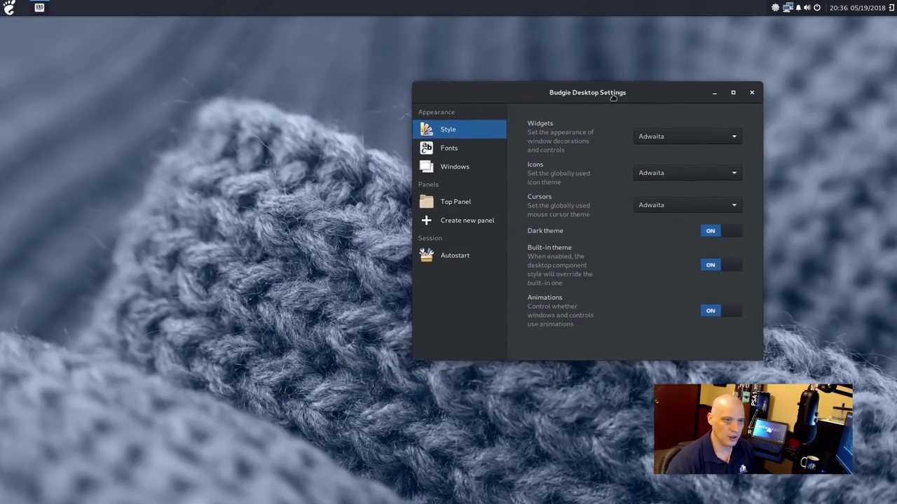
click(9, 8)
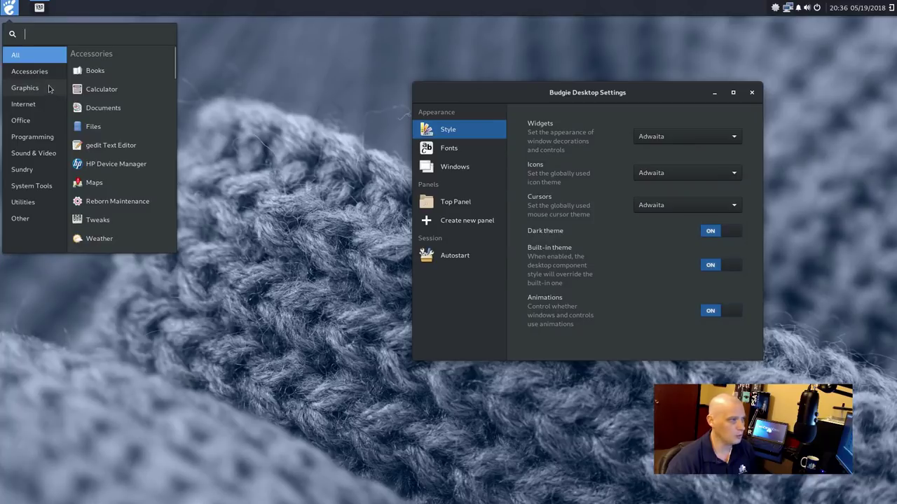
click(52, 74)
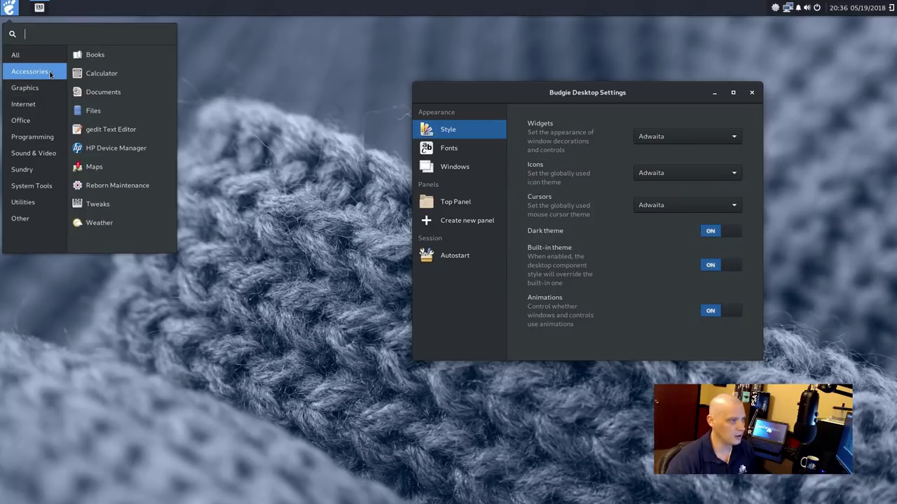
click(91, 114)
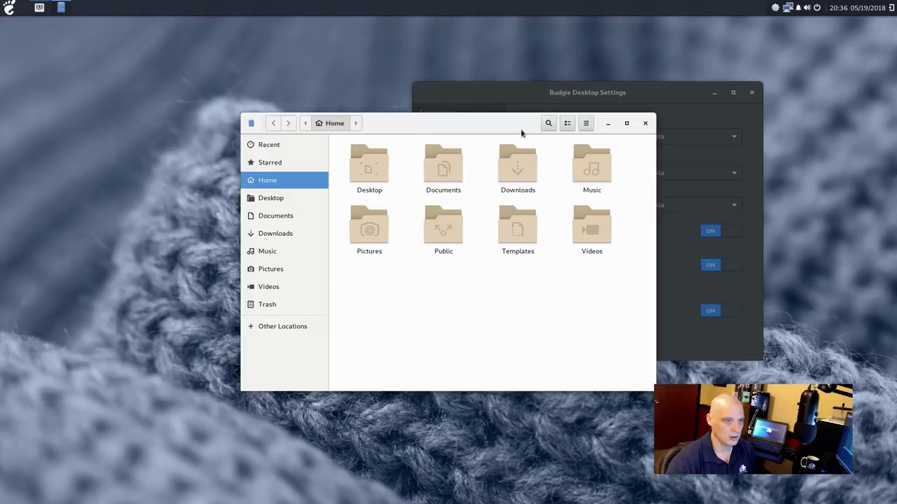
drag(519, 128, 306, 82)
drag(510, 94, 623, 121)
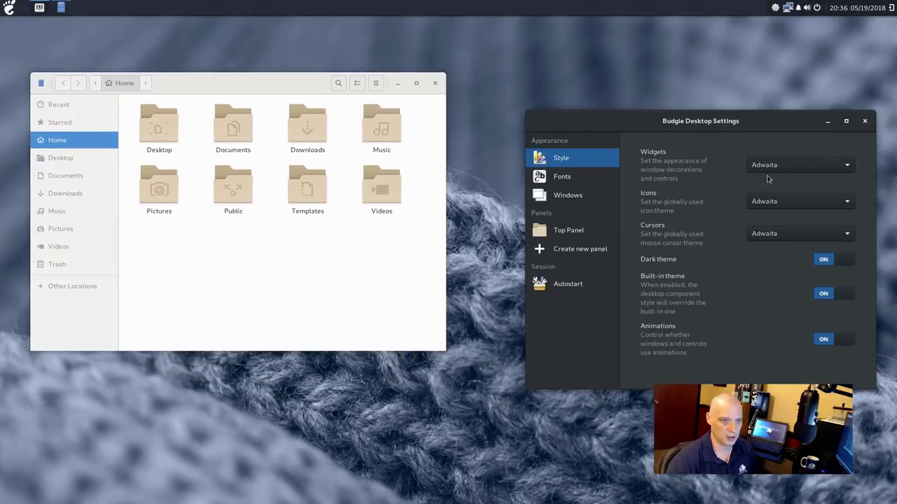
Switch the icon theme to Flat-Remix, then Flat-Remix-Dark, and view the Fonts page
click(766, 205)
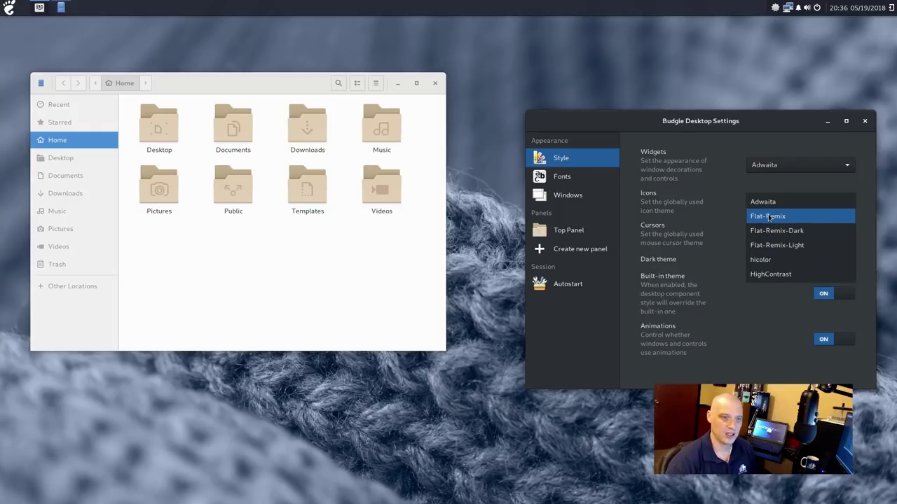
click(768, 217)
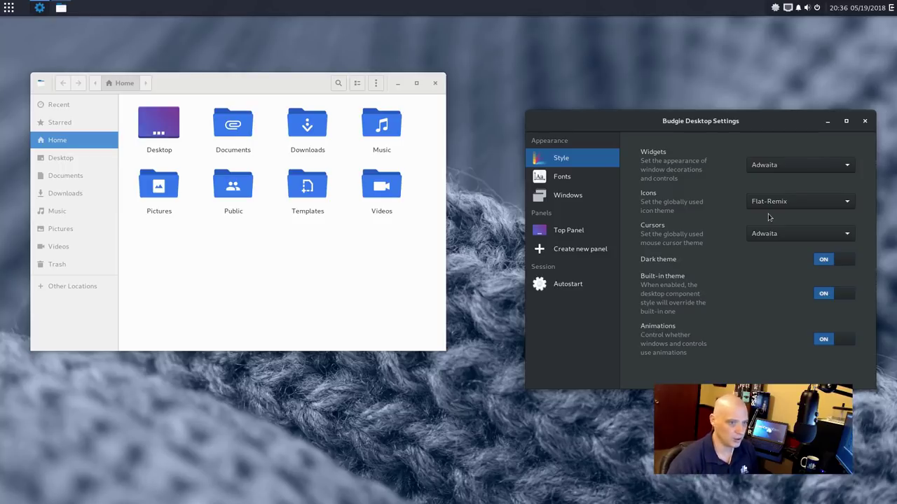
click(803, 201)
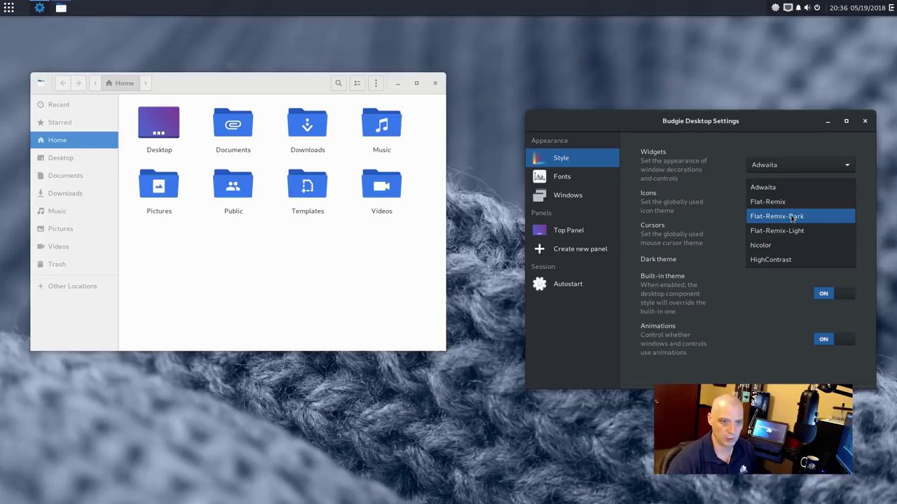
click(798, 216)
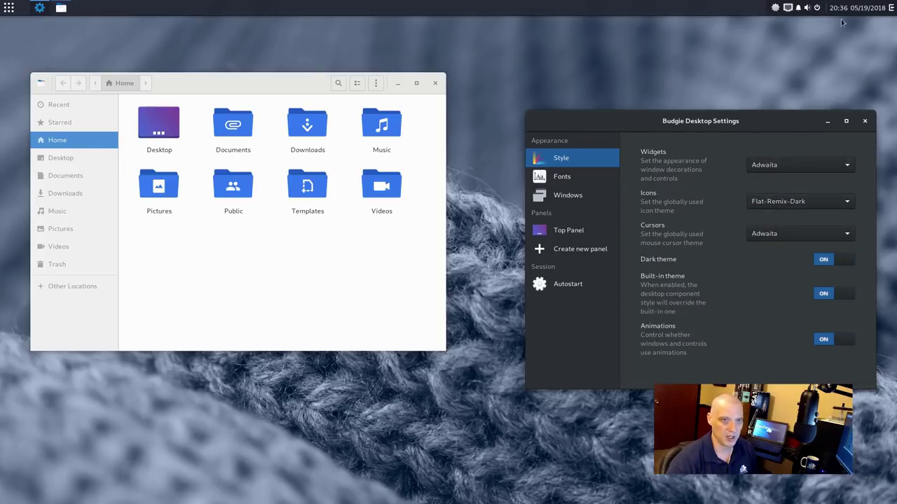
click(786, 208)
click(785, 207)
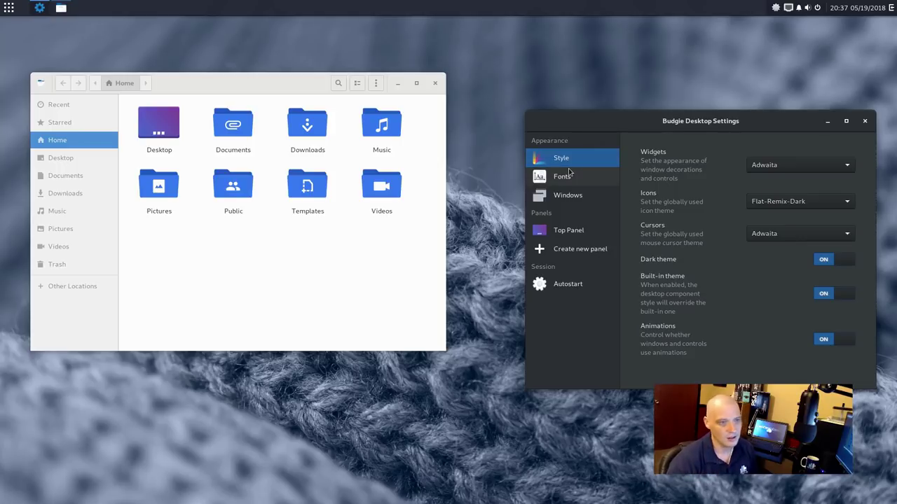
click(570, 178)
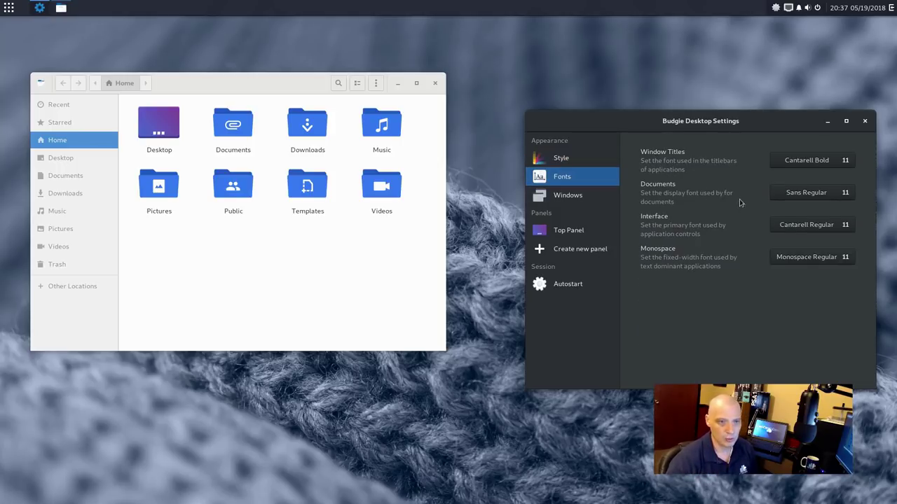
Go through Windows to the Top Panel's Settings tab, showing position Top and size 39
click(574, 199)
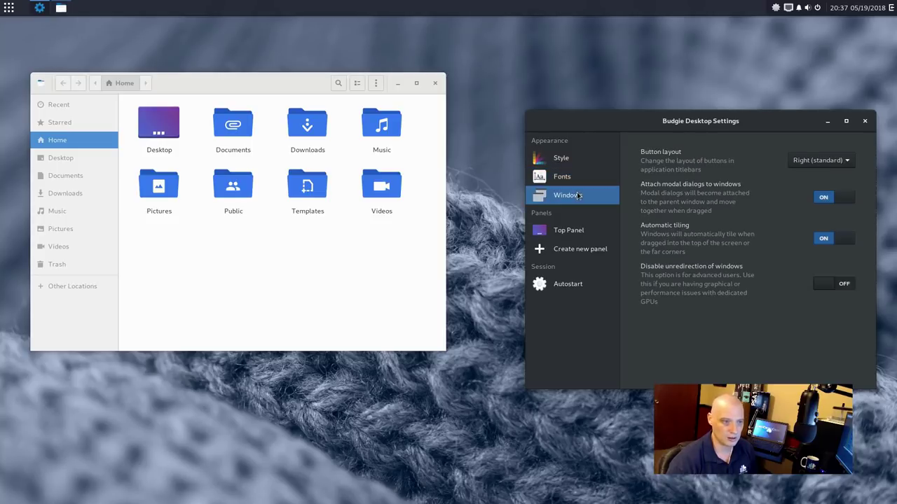
click(568, 232)
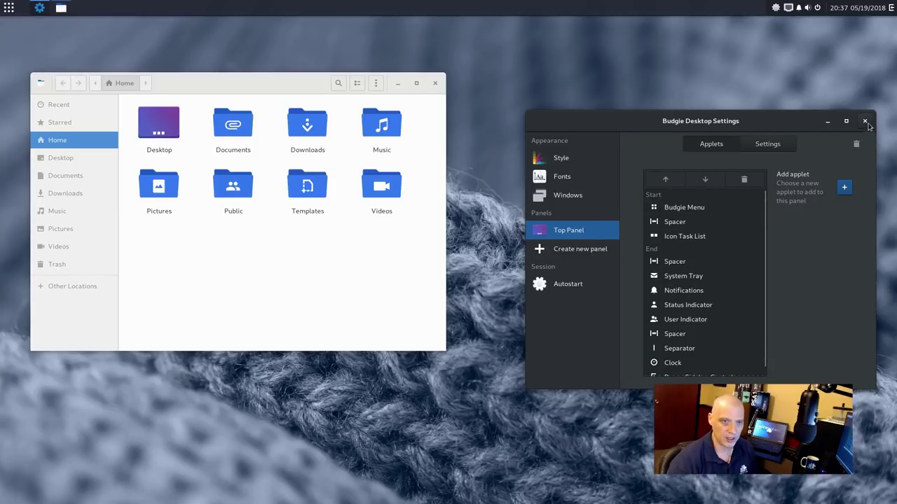
click(784, 147)
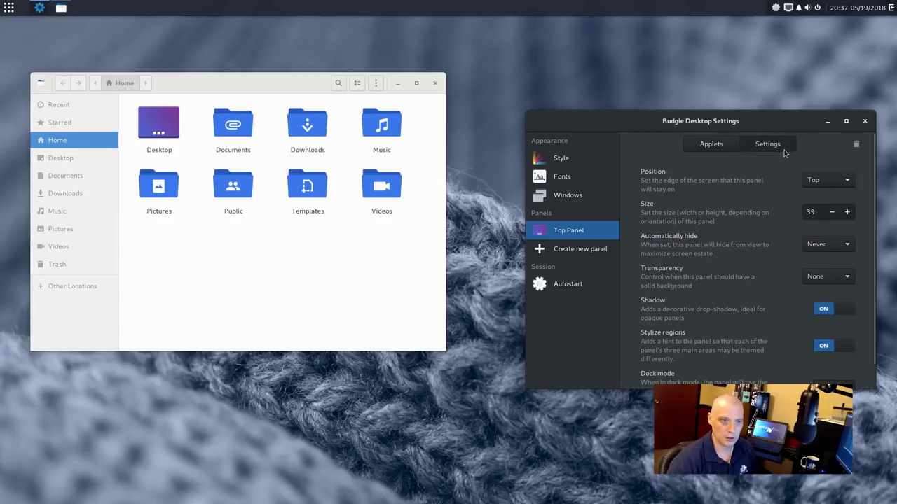
Try Bottom, Left and Right panel positions, finally placing the panel at the Bottom
drag(642, 123, 597, 85)
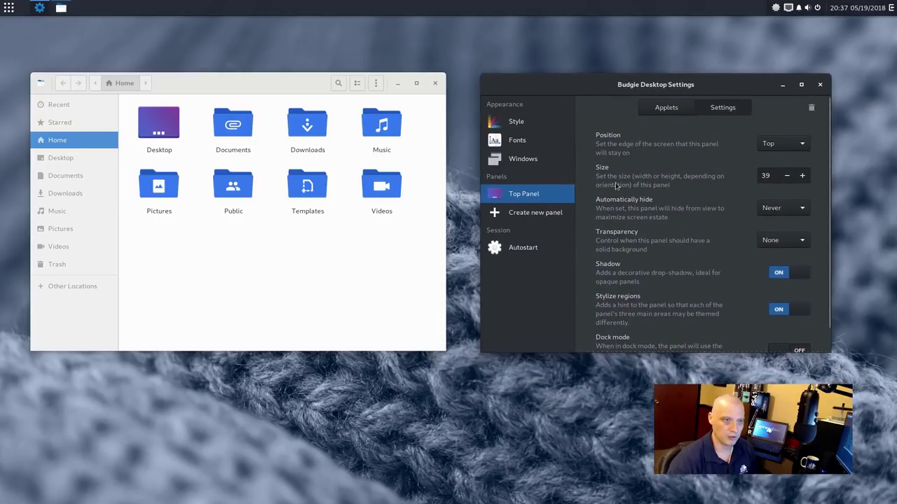
click(786, 145)
click(774, 158)
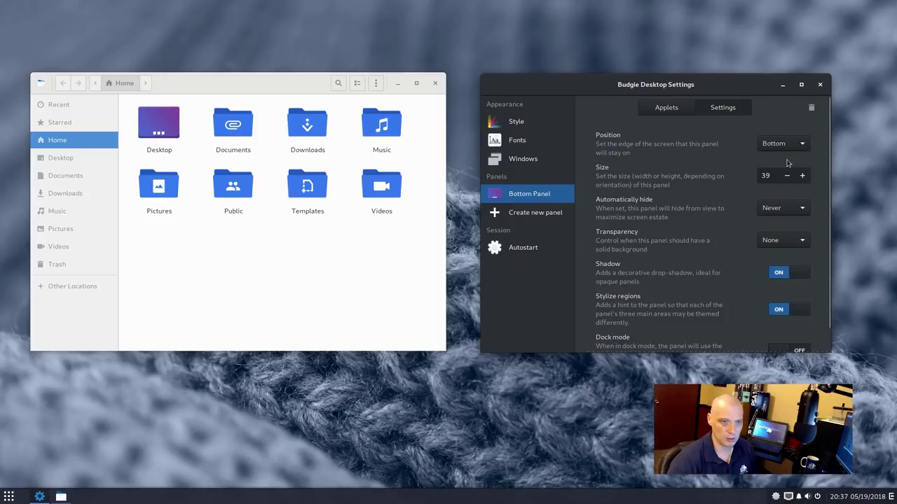
click(773, 143)
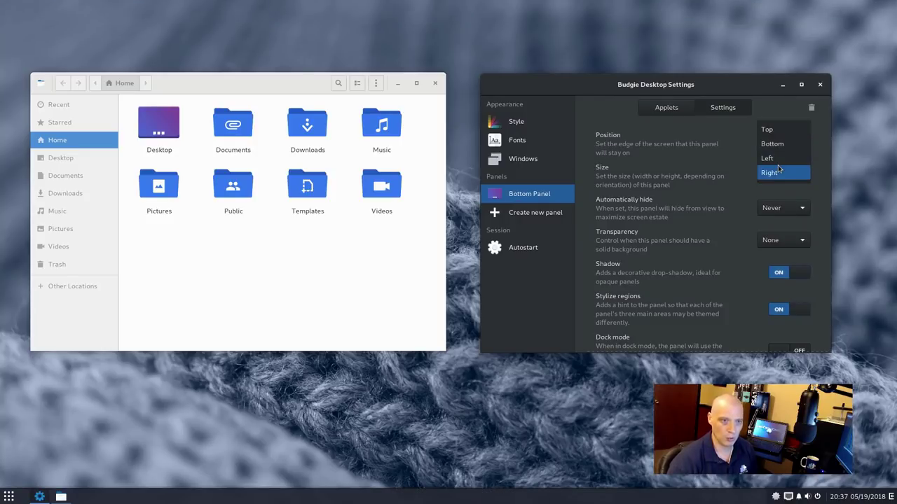
click(776, 159)
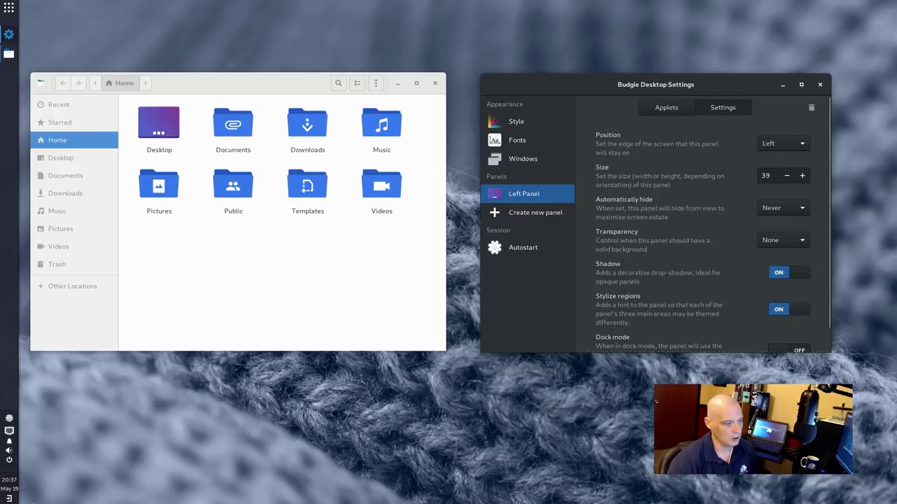
click(770, 144)
click(769, 158)
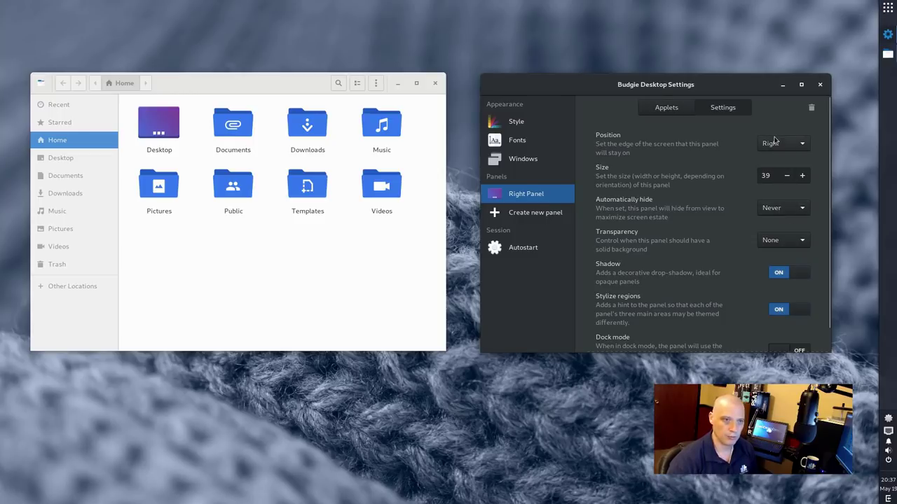
click(767, 144)
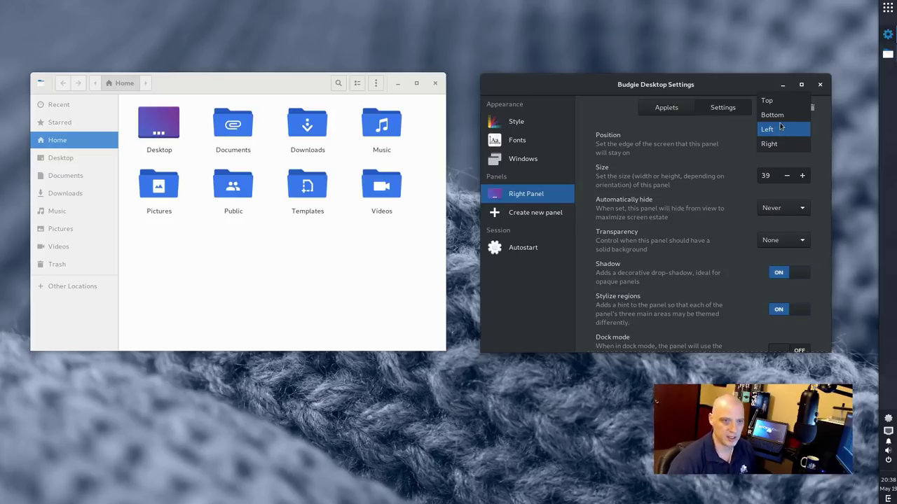
click(779, 128)
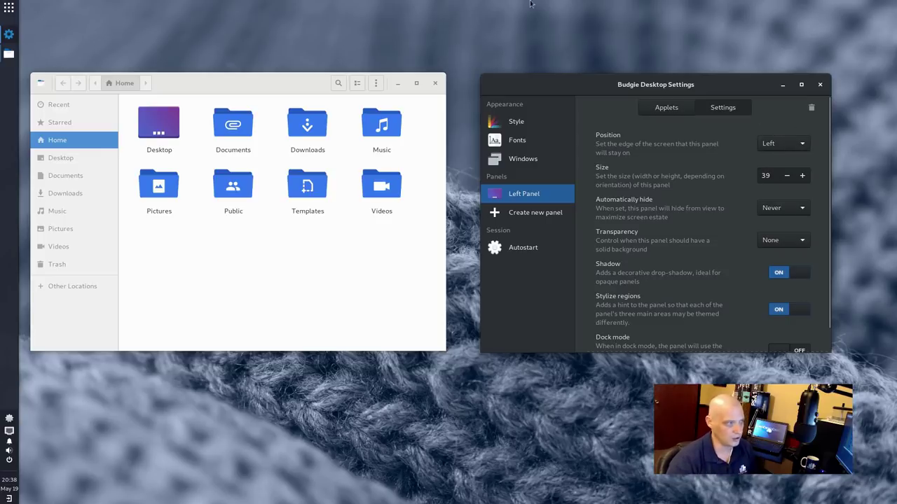
click(772, 143)
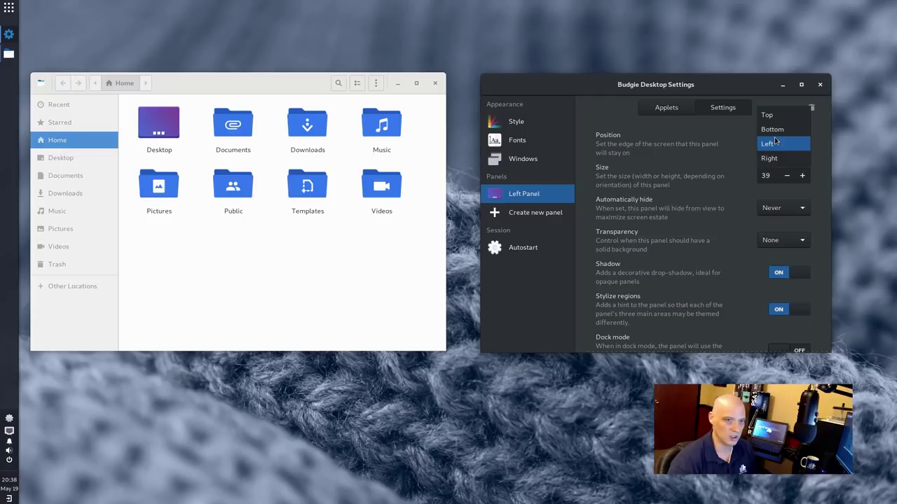
click(774, 130)
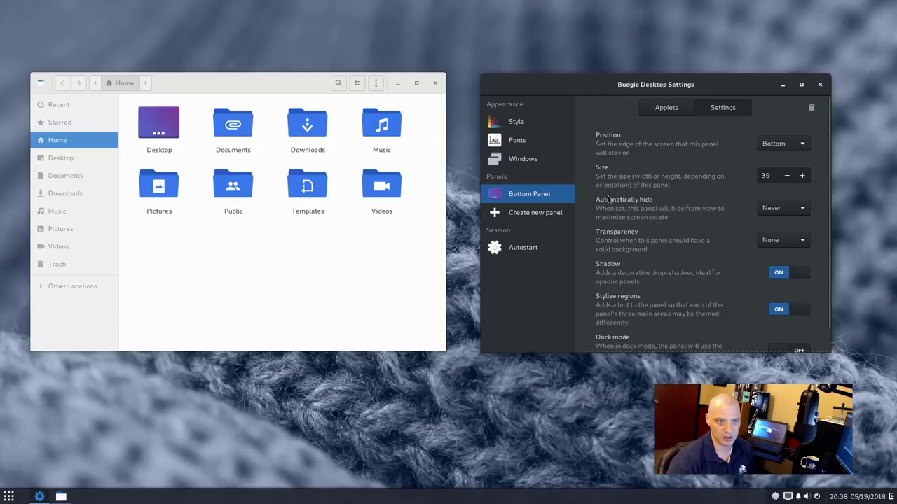
Try Automatic and Intelligent auto-hide, then set panel auto-hide back to Never
click(797, 209)
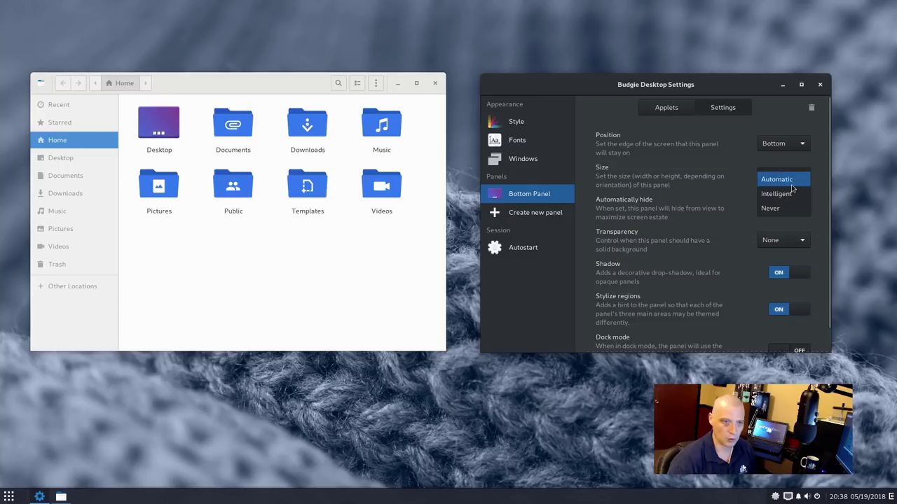
click(792, 181)
click(790, 209)
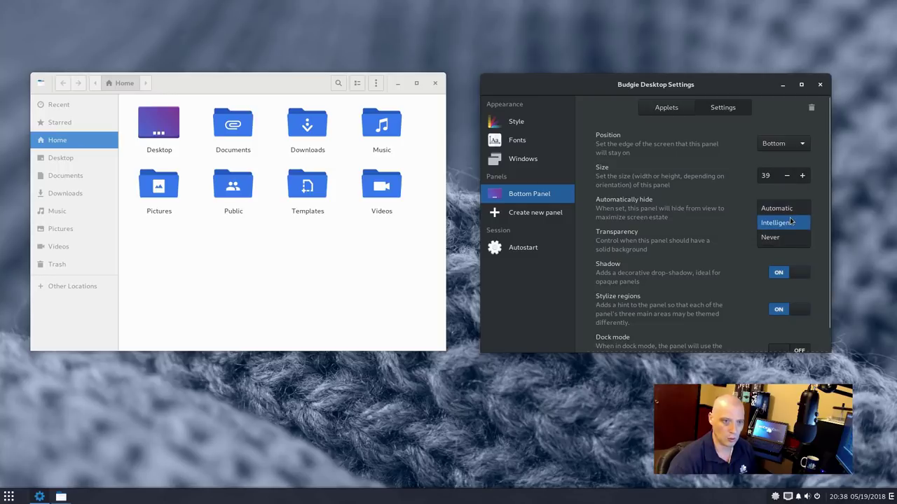
click(790, 221)
click(790, 208)
click(784, 226)
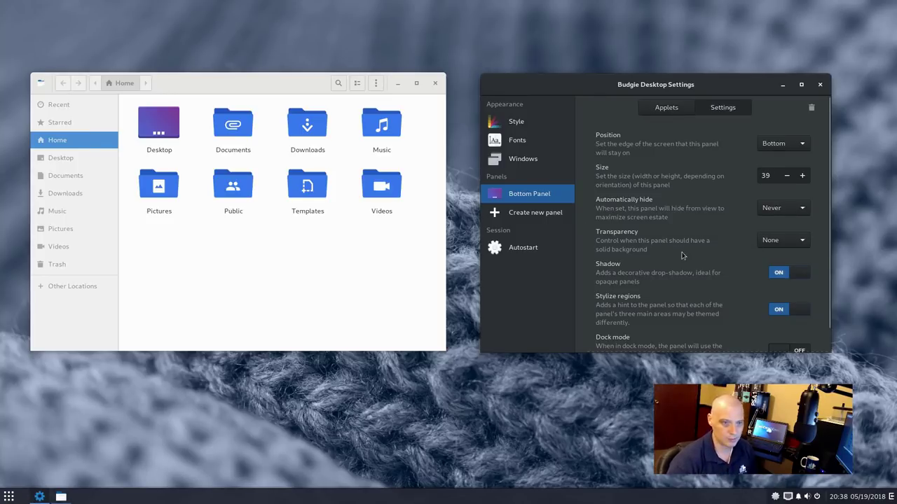
scroll(676, 262, down, 2)
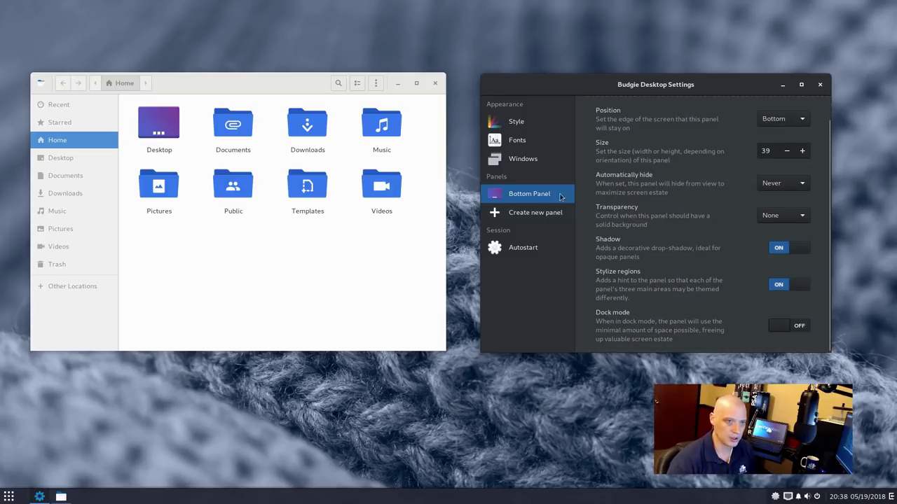
View the empty Autostart list, then close Budgie Desktop Settings and the Files window
click(521, 252)
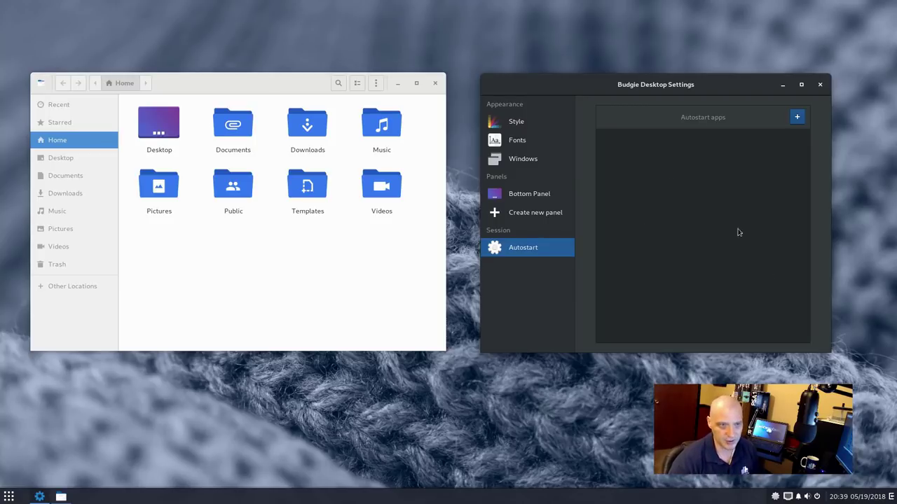
click(820, 85)
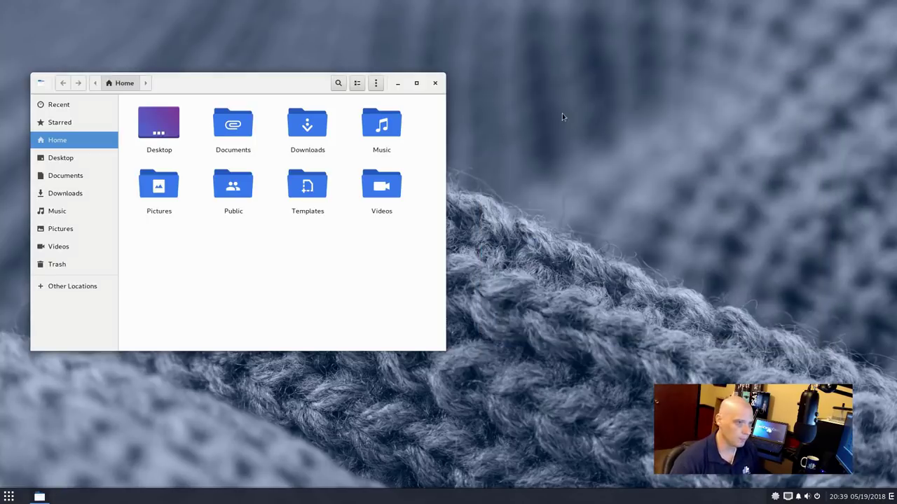
click(435, 84)
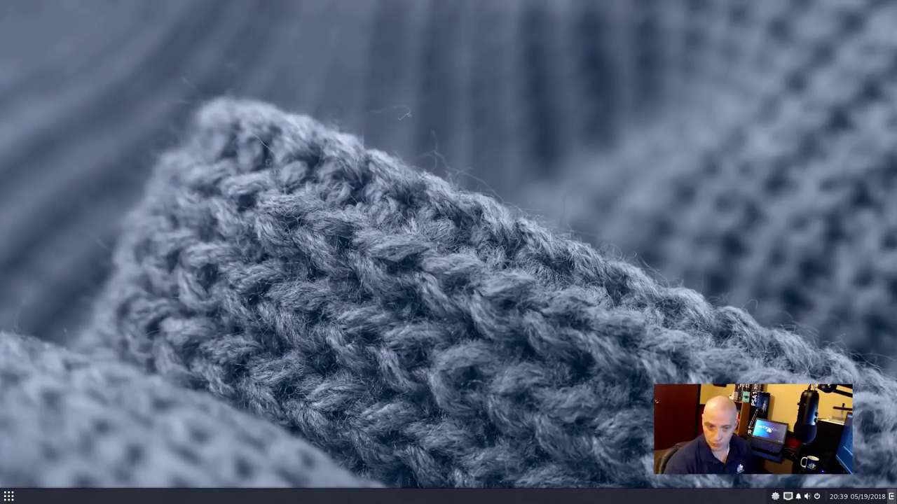
Open Raven, view its empty Notifications tab, then reopen desktop settings from Raven
click(891, 496)
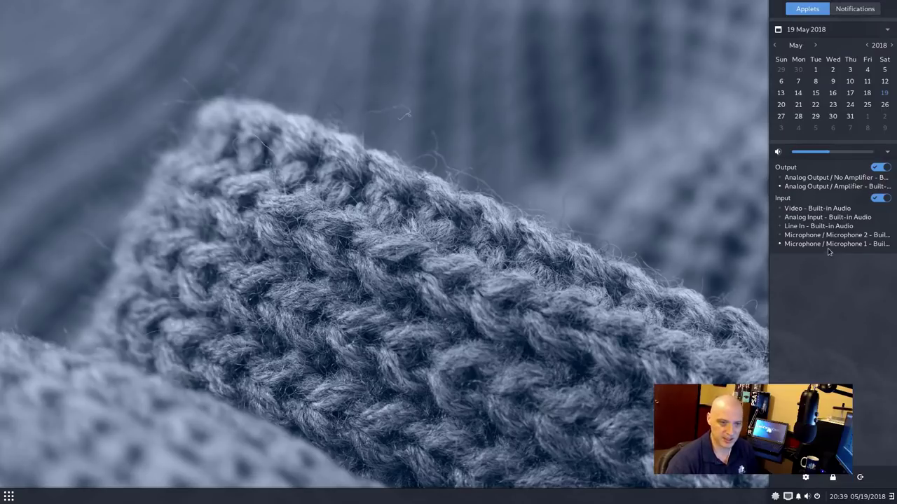
click(853, 10)
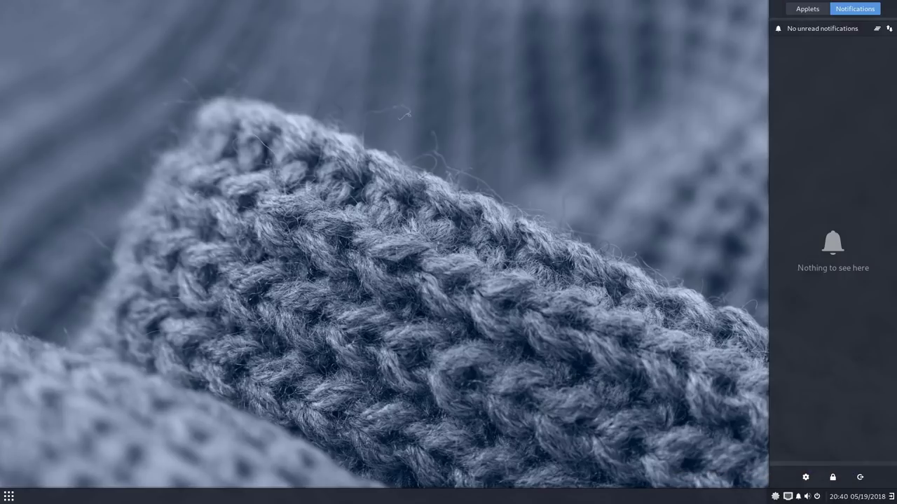
click(804, 477)
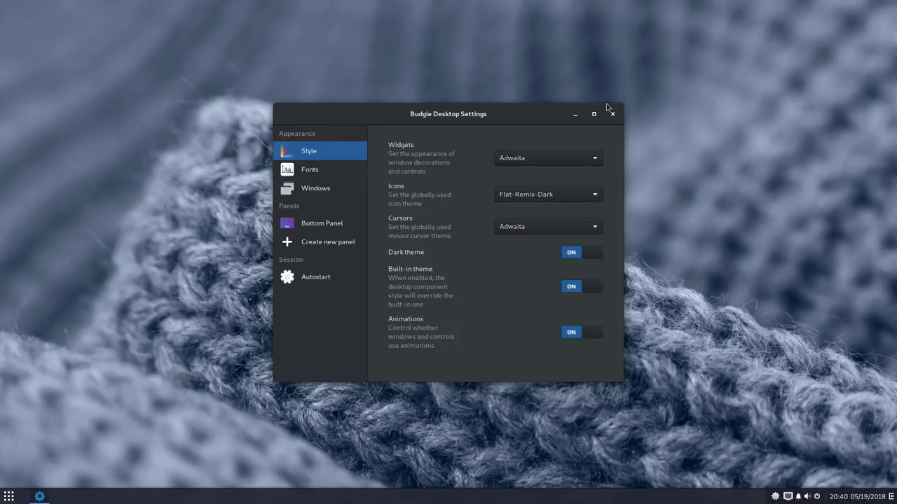
Close desktop settings, try Raven's lock button, then choose log out from Raven
click(613, 114)
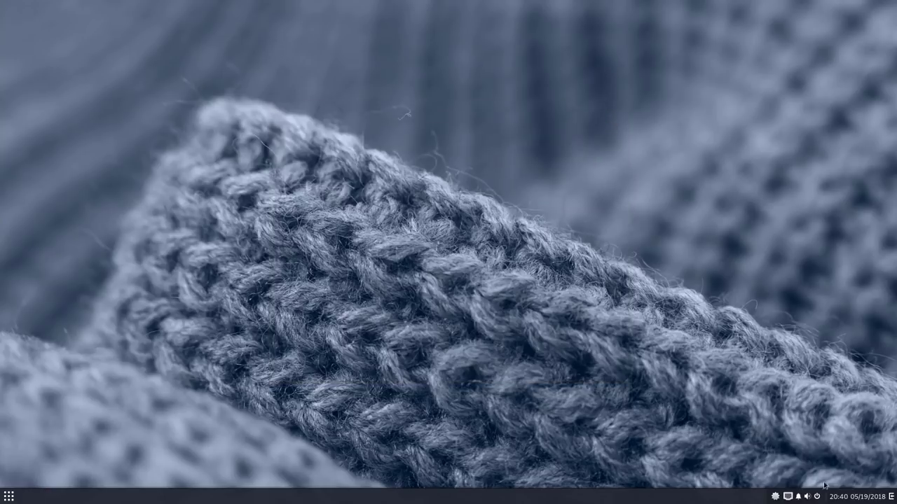
click(890, 497)
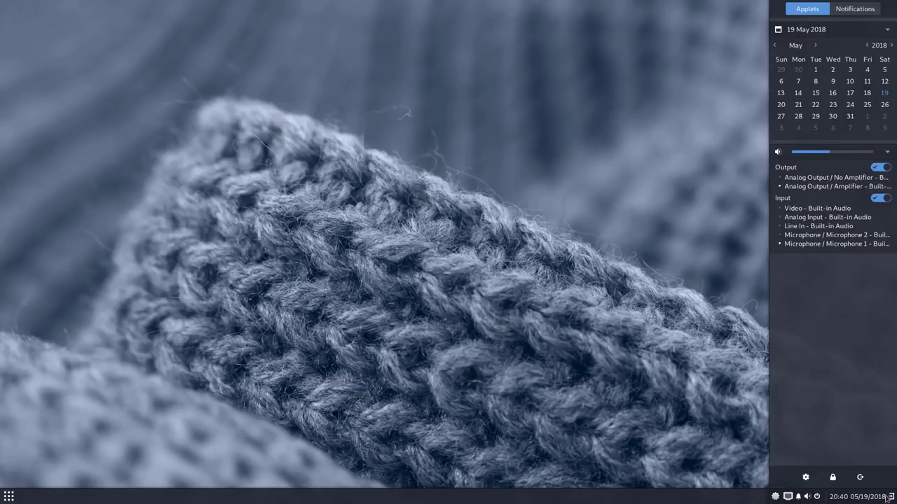
click(833, 479)
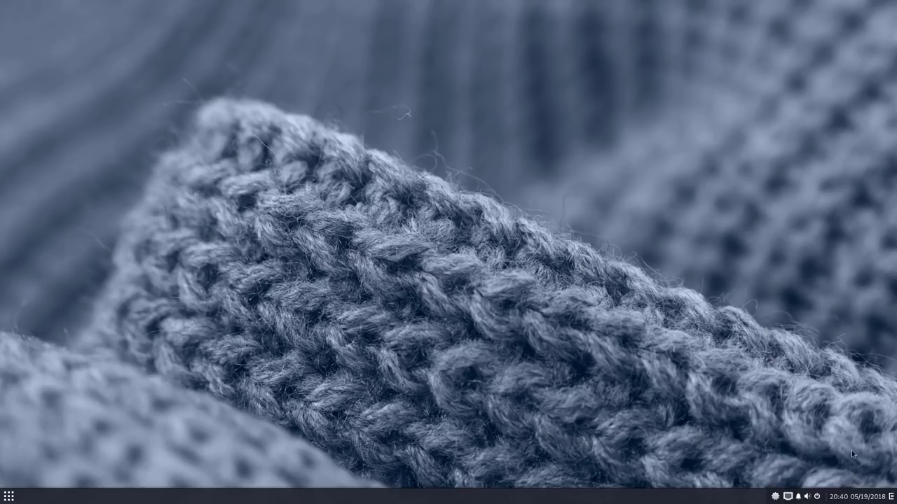
click(891, 497)
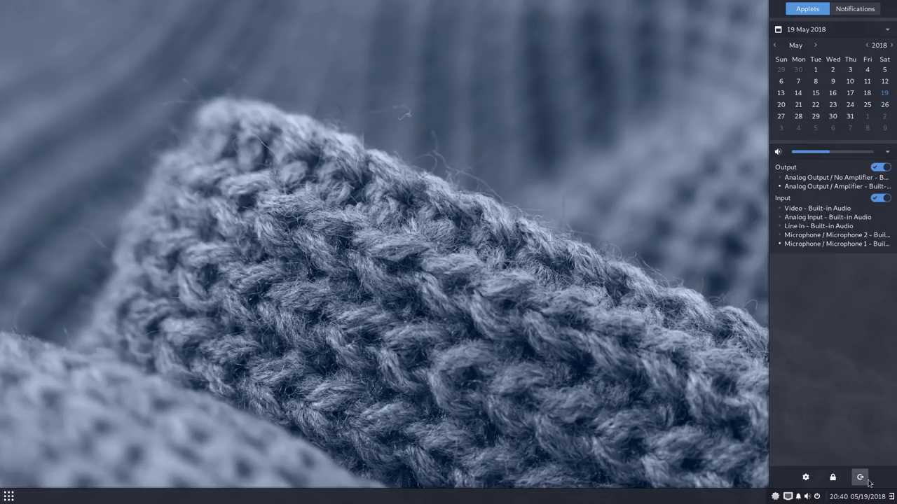
click(860, 478)
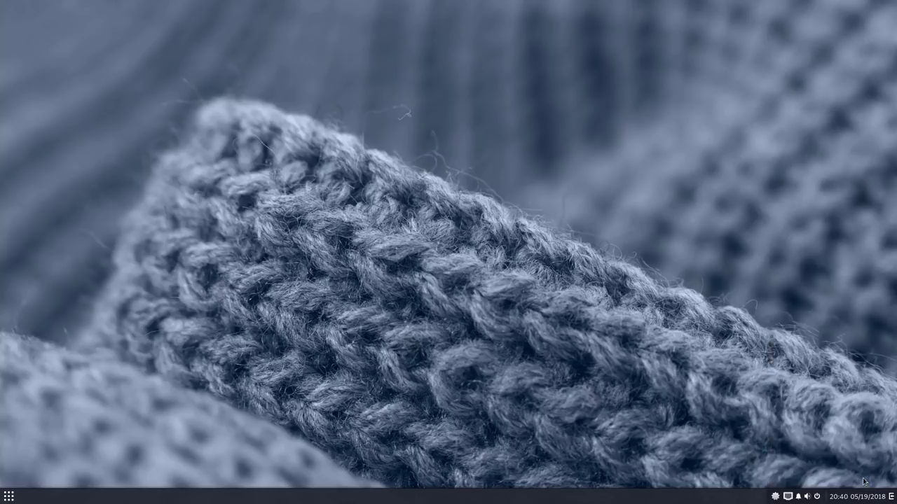
Cancel the Log out dialog to stay on the desktop
click(419, 269)
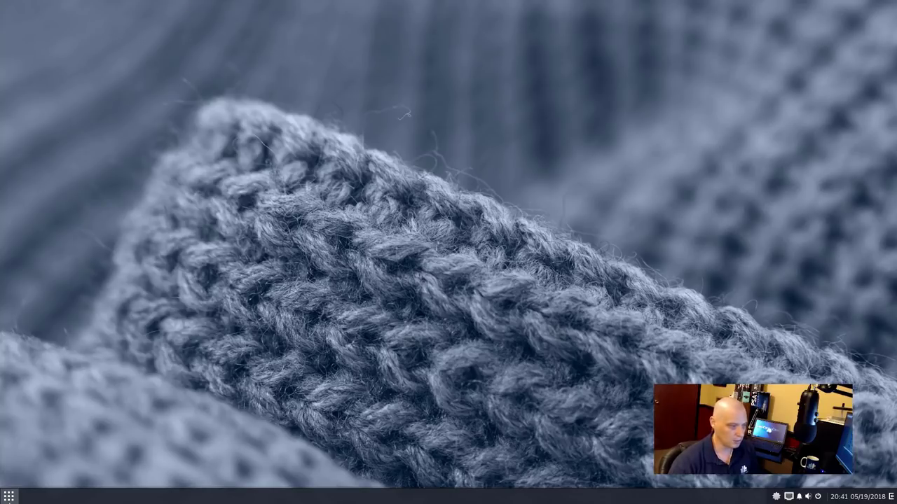
click(11, 497)
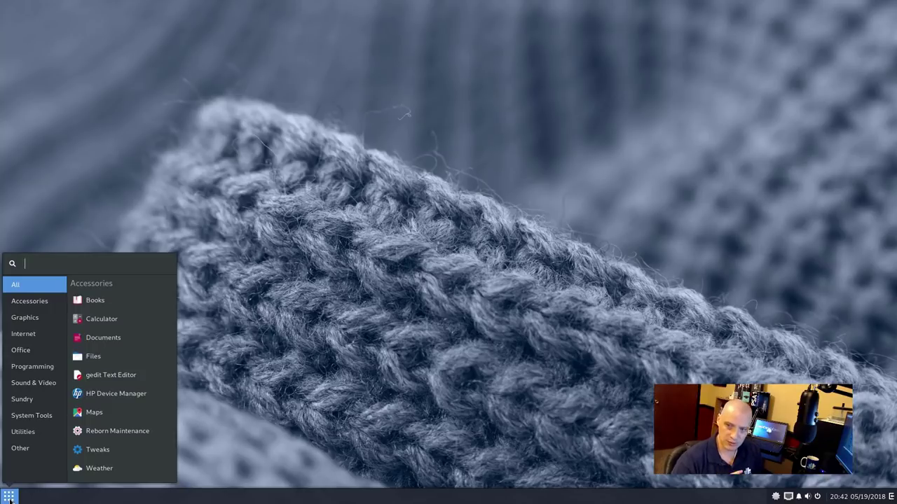
click(10, 498)
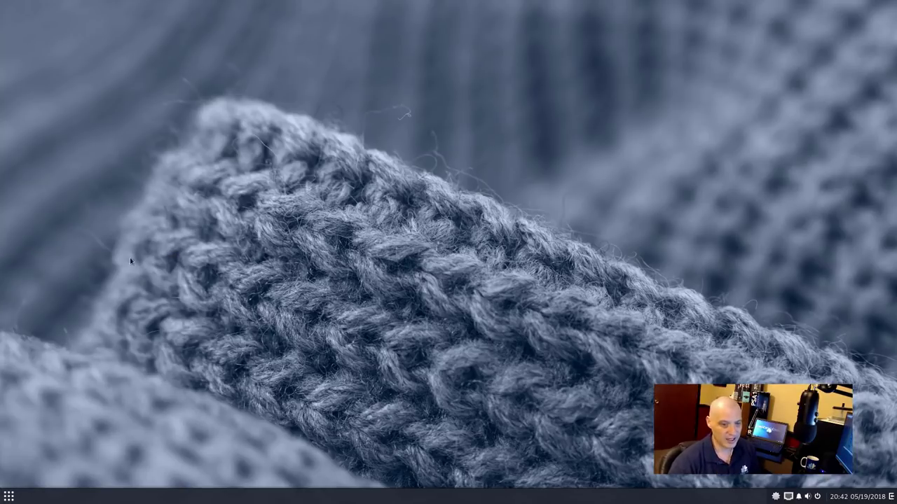
click(9, 497)
click(9, 496)
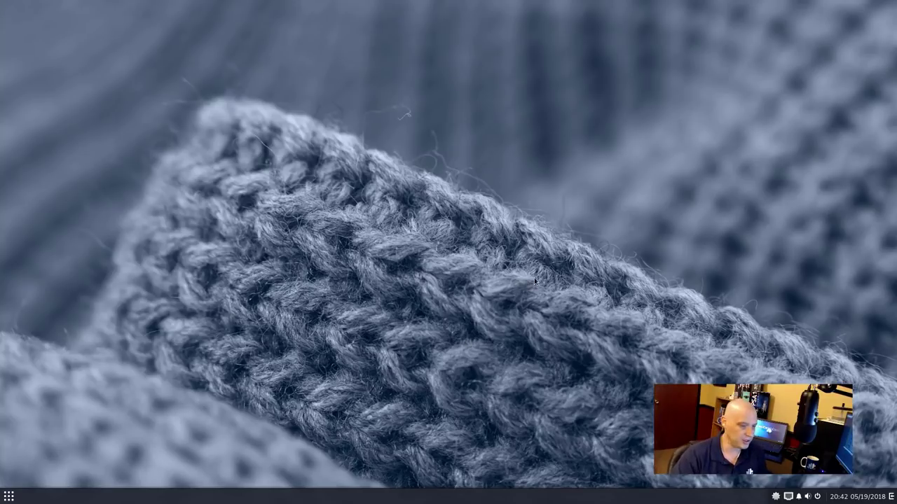
click(8, 496)
click(33, 304)
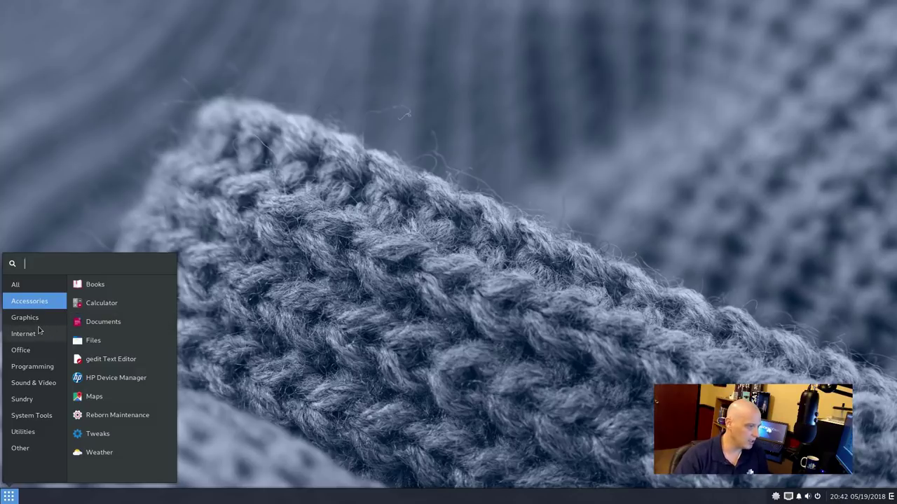
click(34, 351)
click(49, 367)
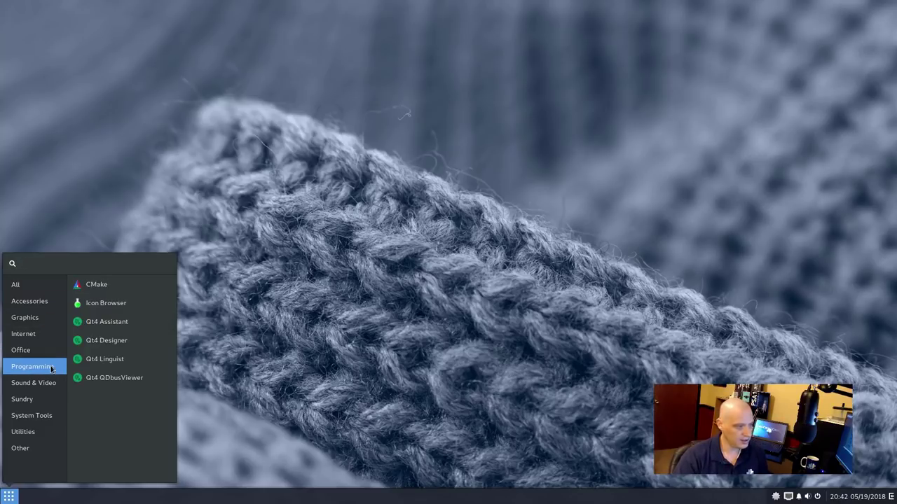
click(35, 392)
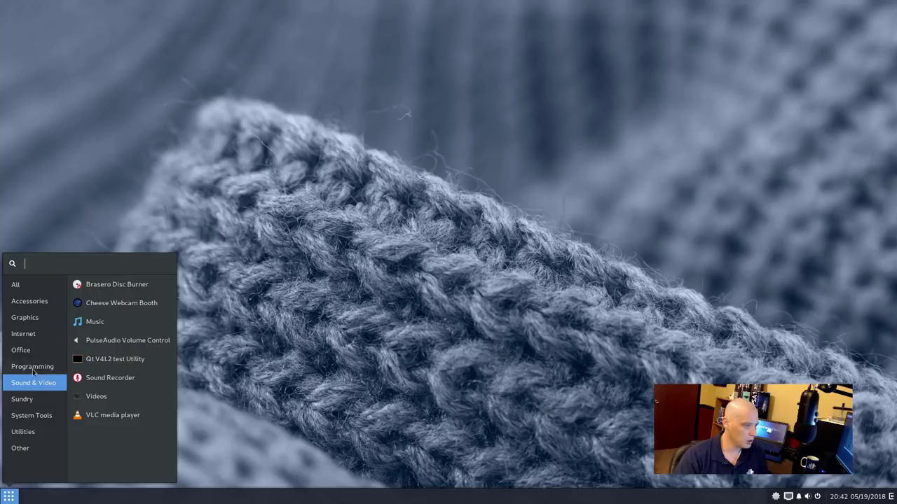
click(34, 357)
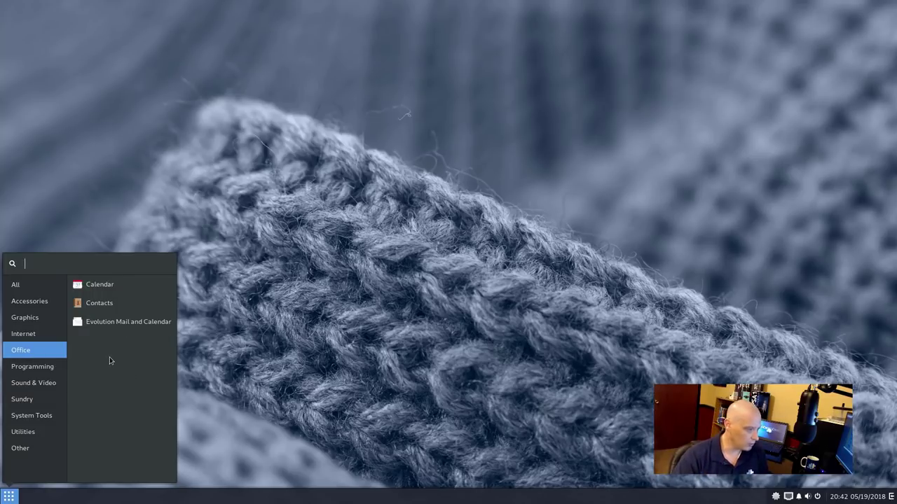
click(29, 385)
click(28, 400)
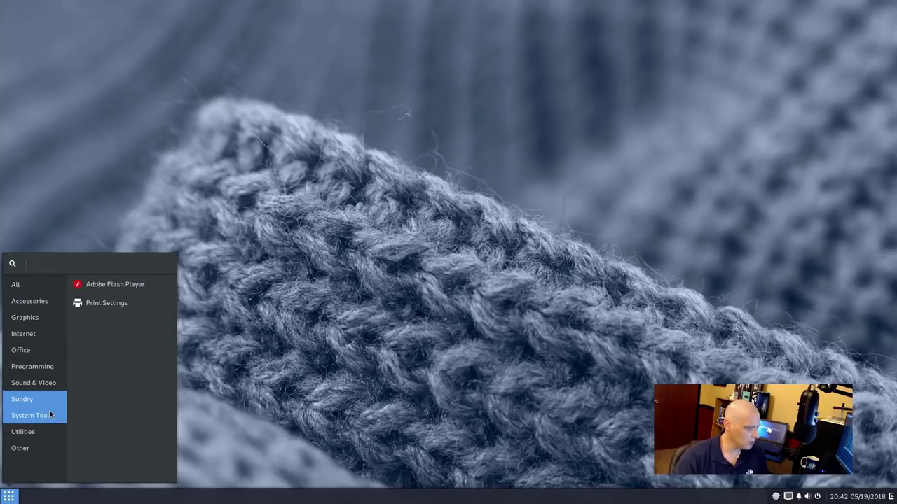
click(47, 415)
click(31, 434)
click(35, 450)
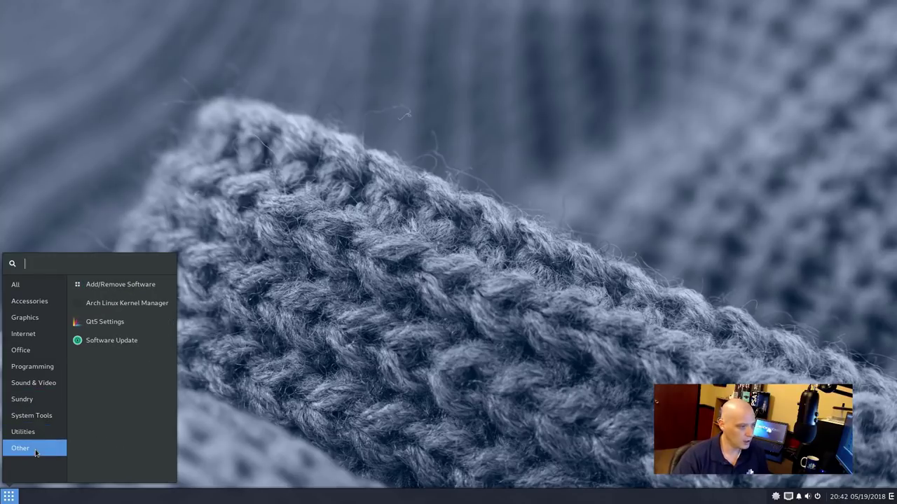
click(365, 388)
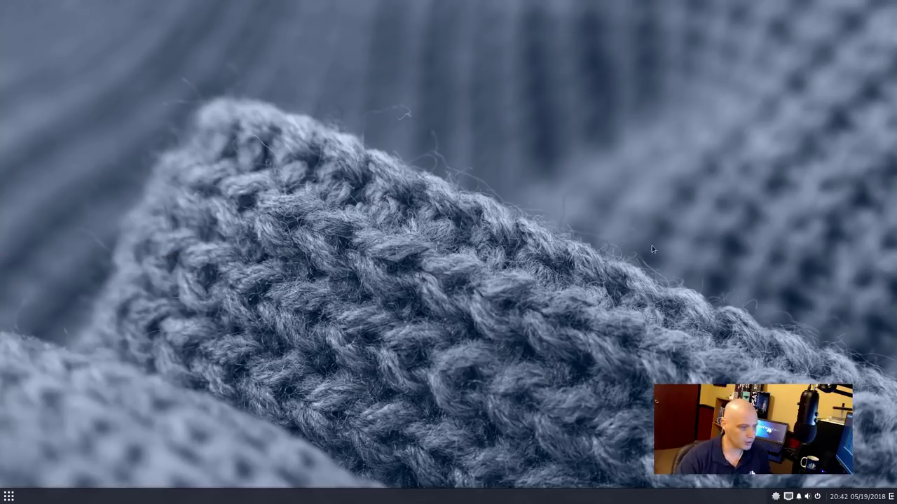